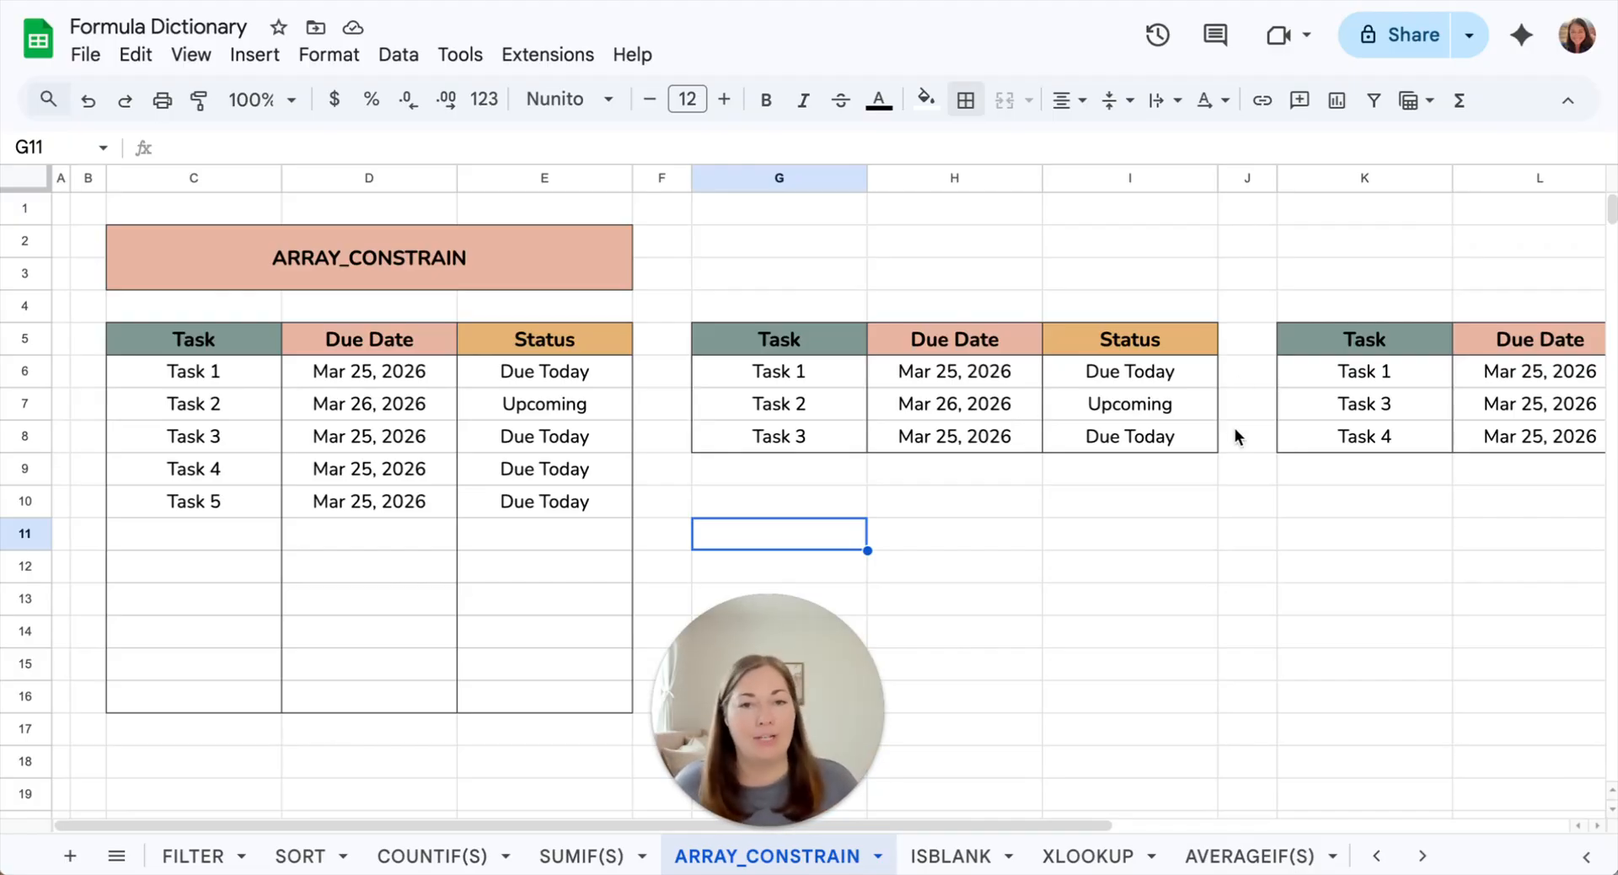
Inspect the nested ARRAY_CONSTRAIN, SORT and FILTER formula in cell K6.
scroll(1231, 426, "right", 3)
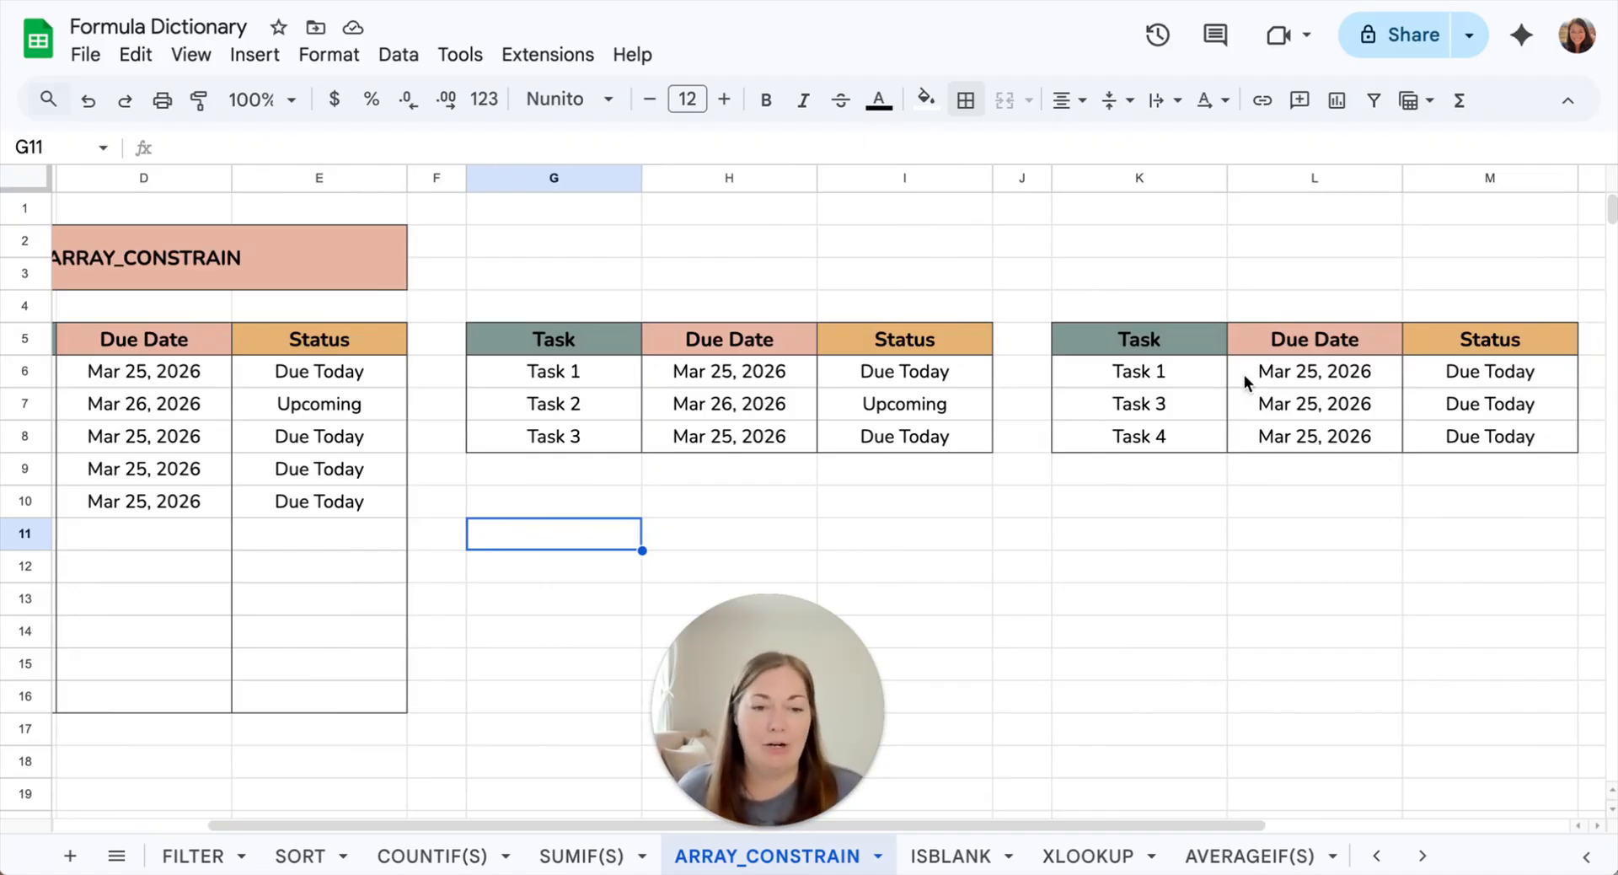
double_click(1154, 376)
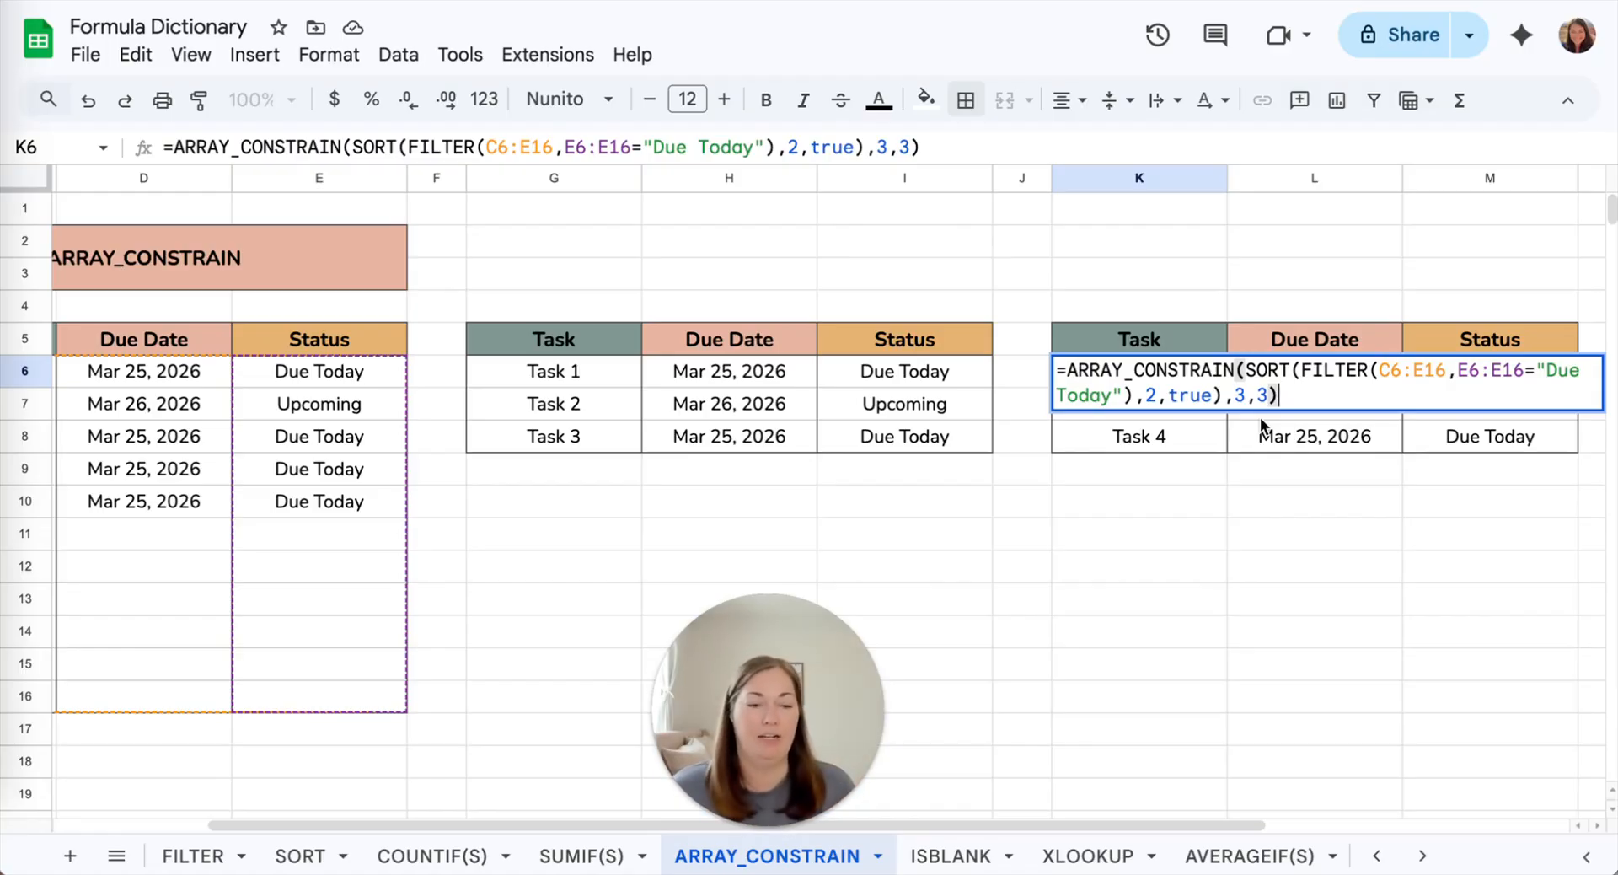
key("Return")
Clear the ARRAY_CONSTRAIN formula from cell G6.
scroll(1067, 554, "left", 2)
scroll(1066, 555, "left", 1)
left_click(801, 374)
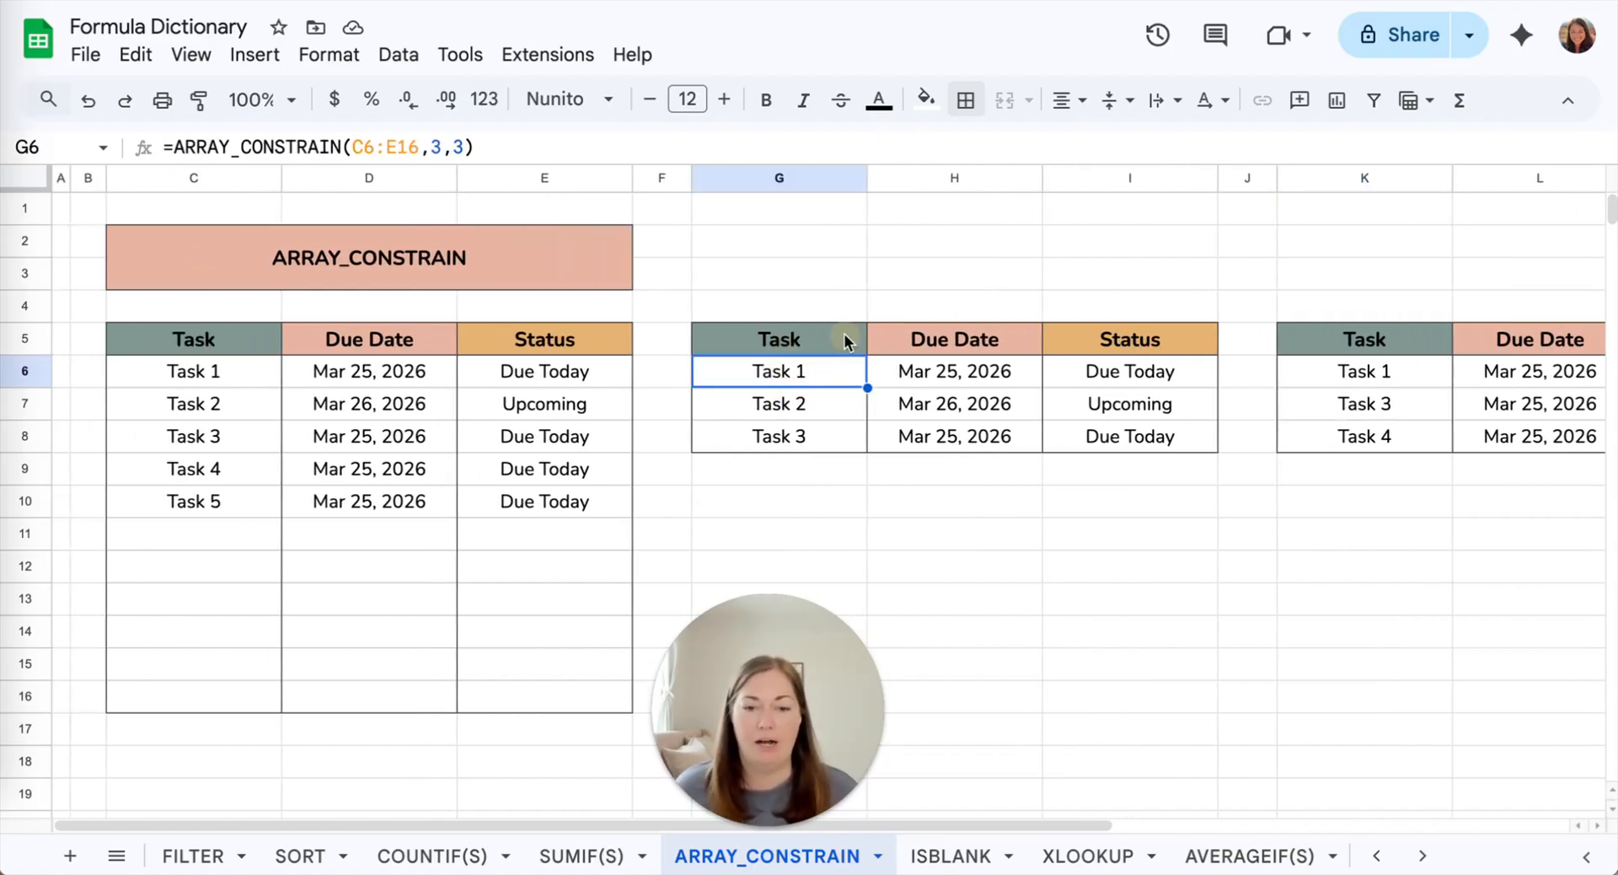
key("Delete")
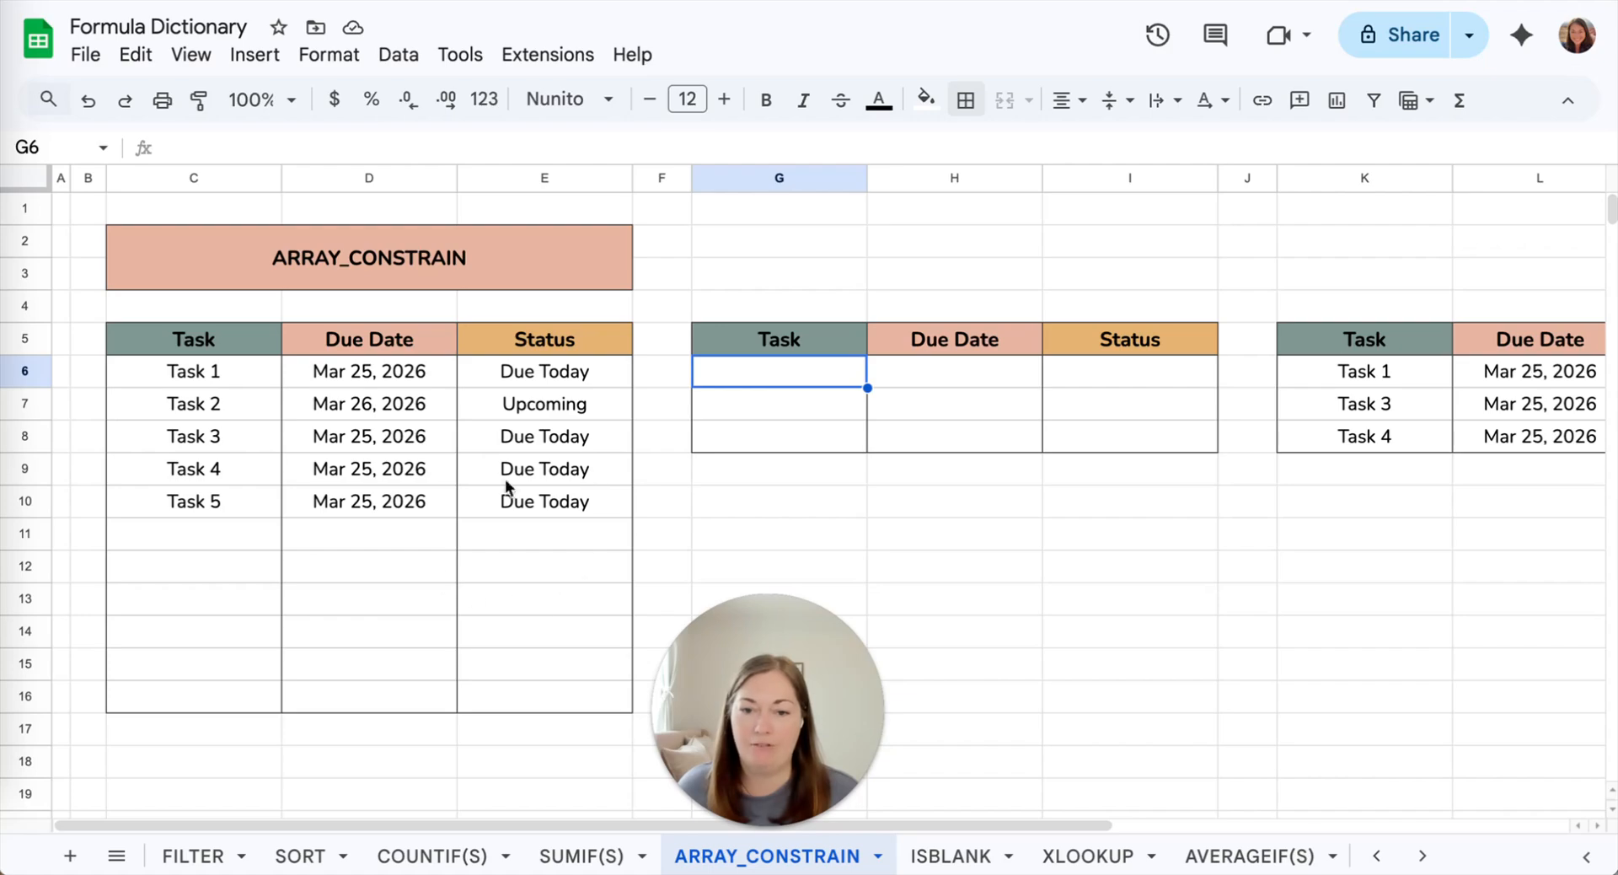
Add "Task 6" in C11 of the source task table with the due date Mar 28, 2026.
left_click(231, 527)
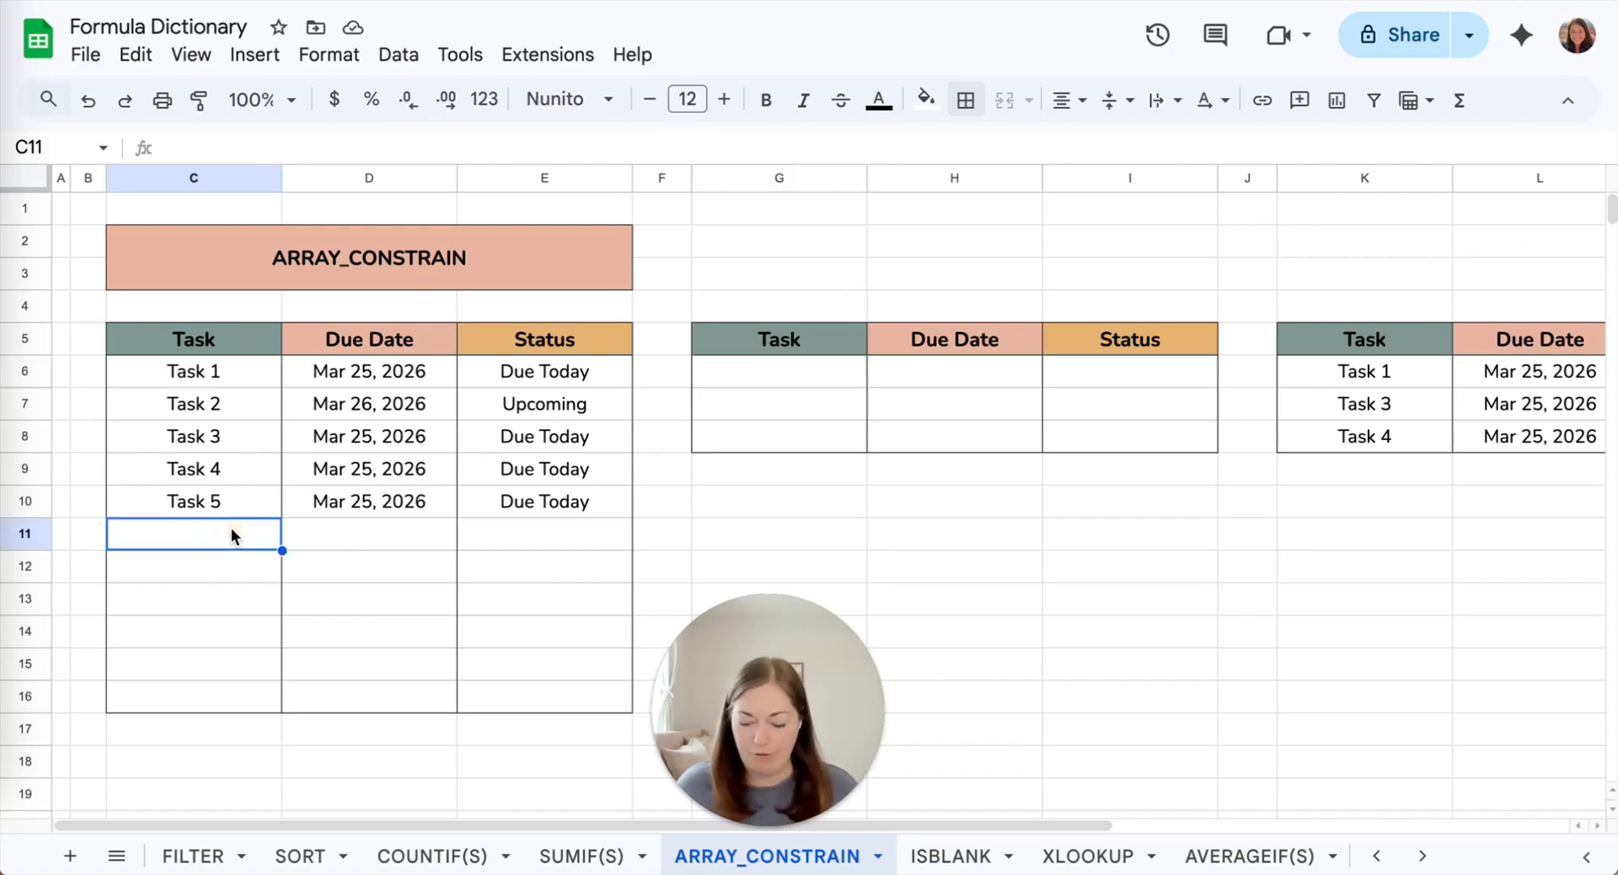
type("Task 6")
key("Return")
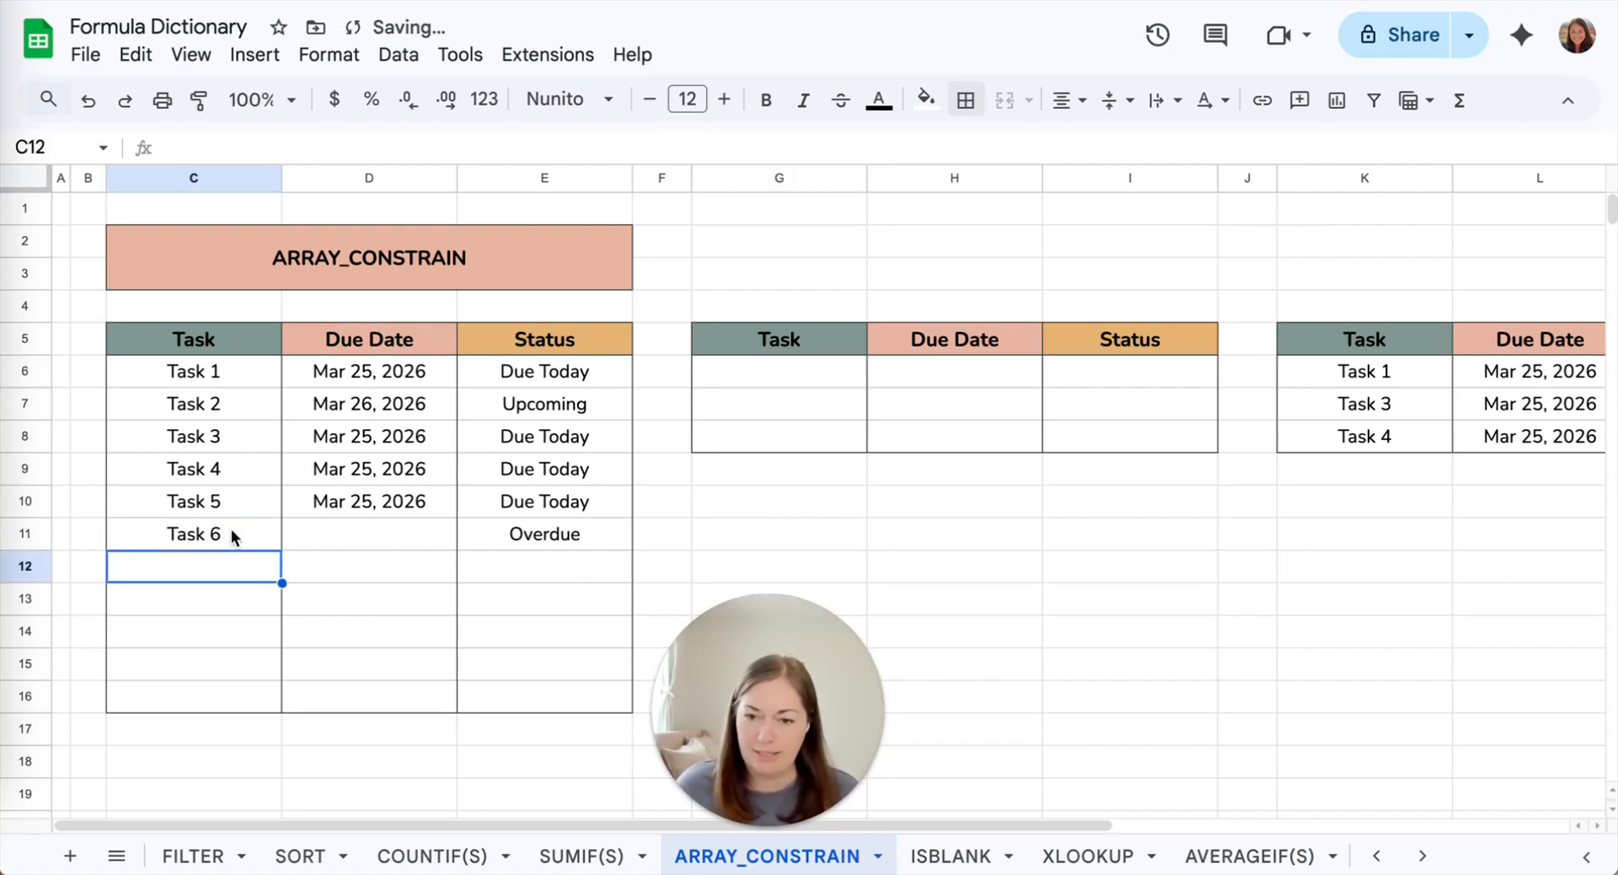
double_click(351, 533)
left_click(477, 743)
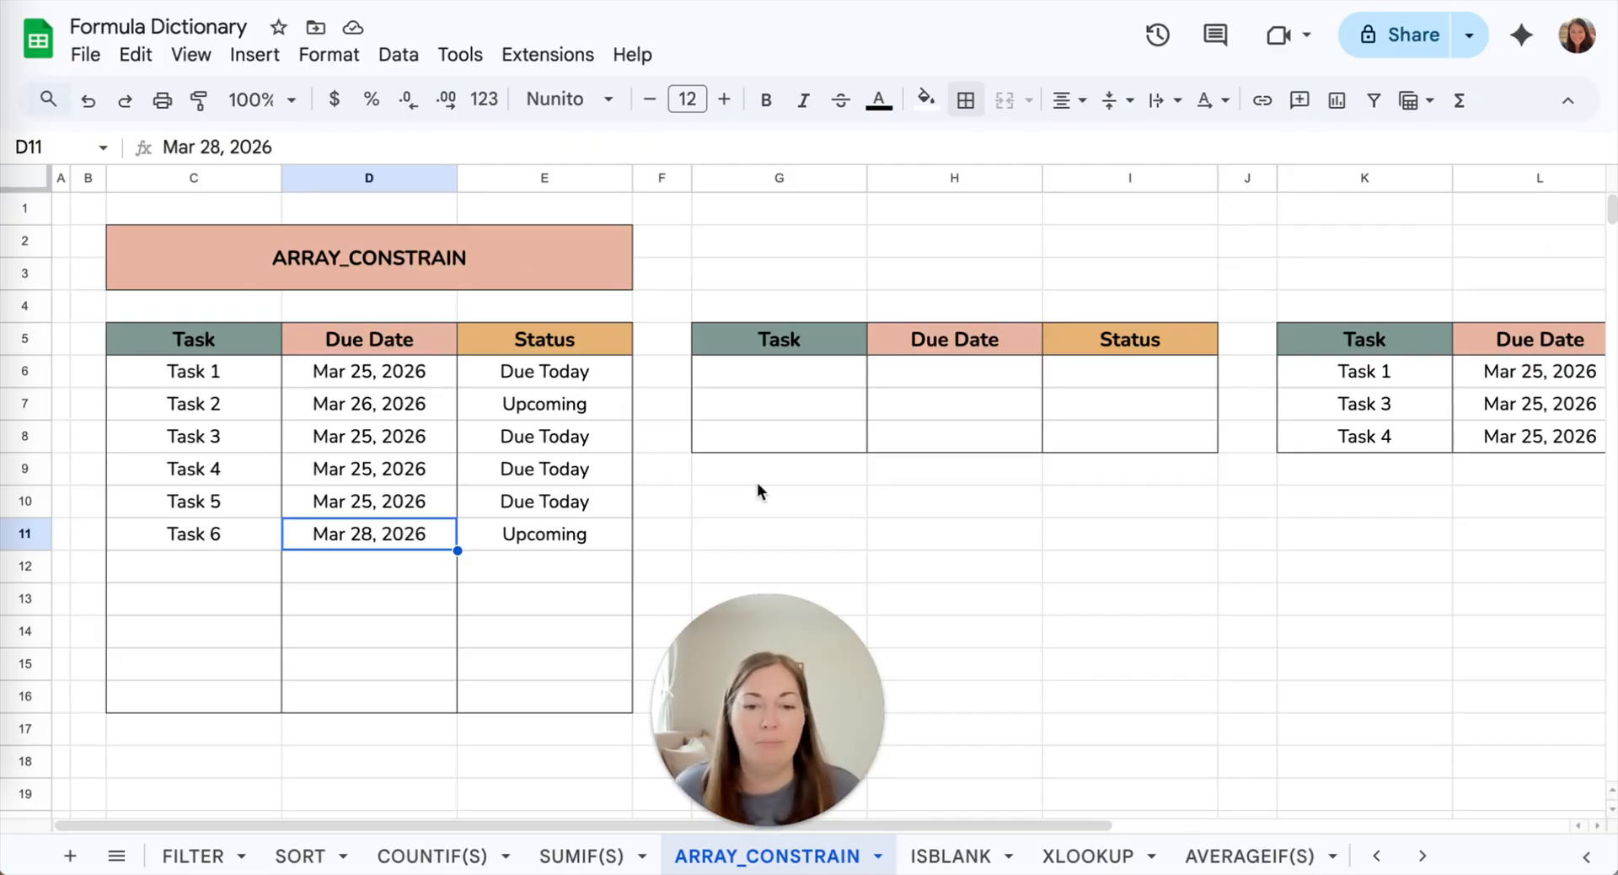
Enter =ARRAY_CONSTRAIN(C6:E16,3,3) in G6 to return the first three rows and three columns of the task table.
left_click(776, 371)
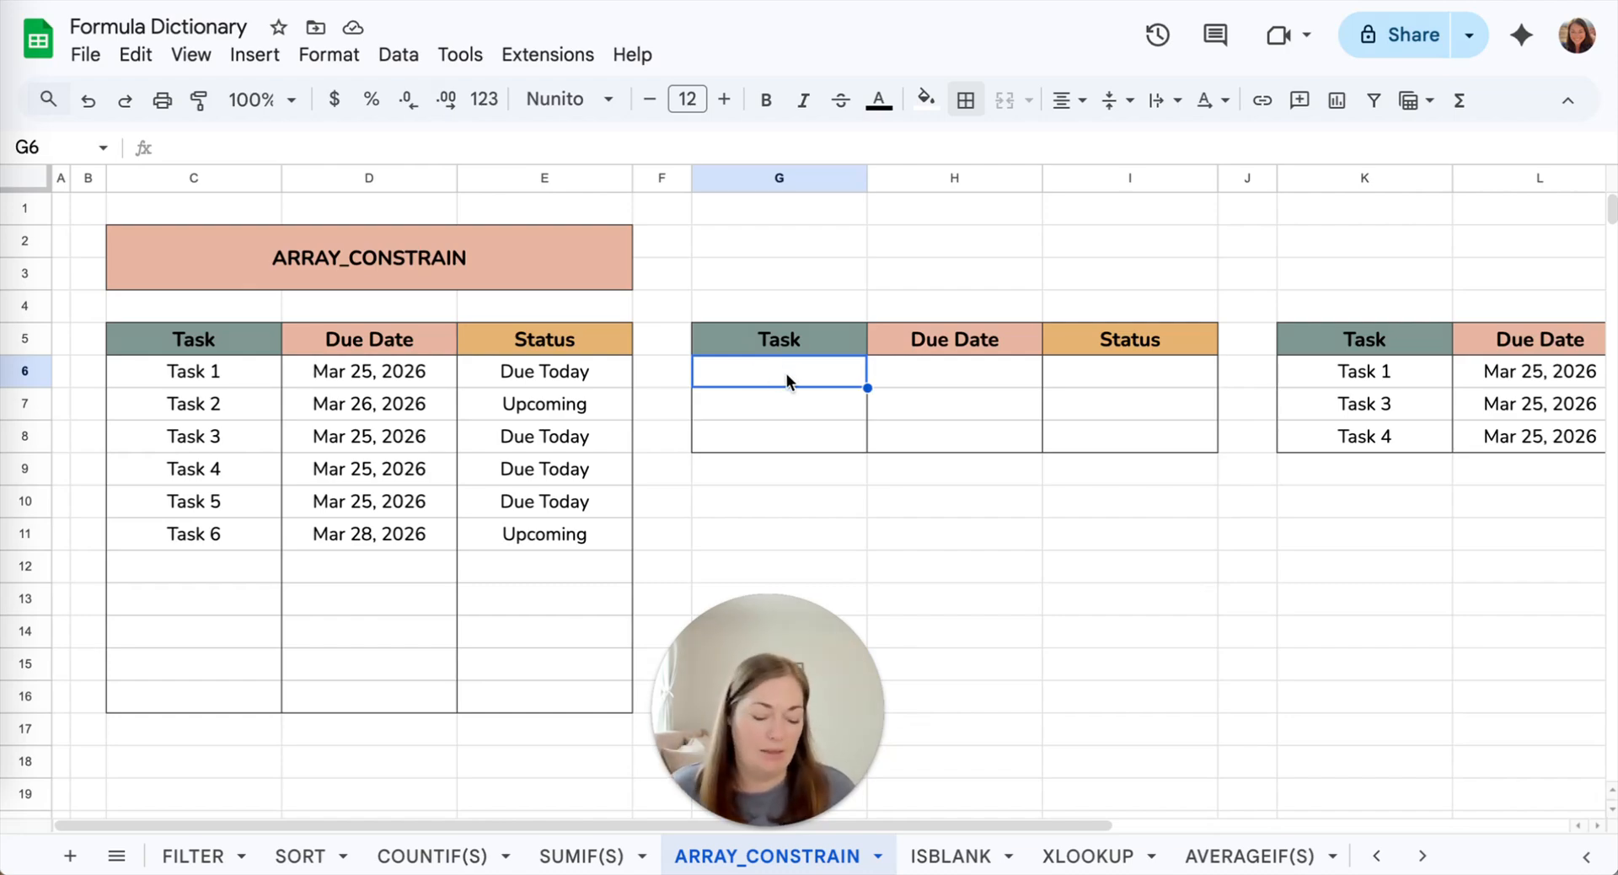
type("=arr")
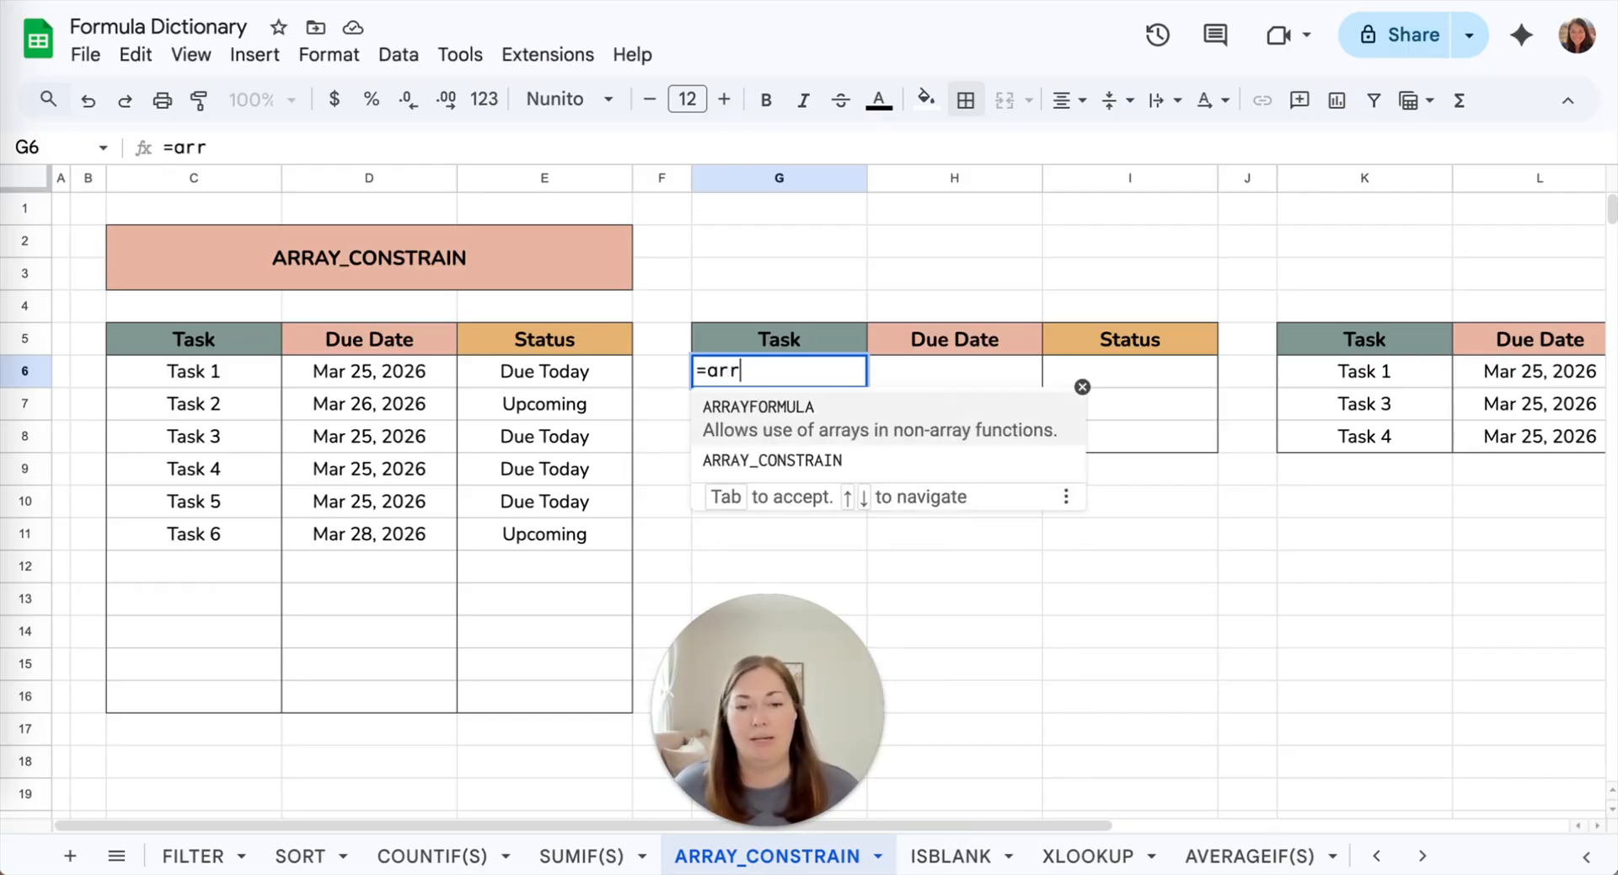
left_click(822, 459)
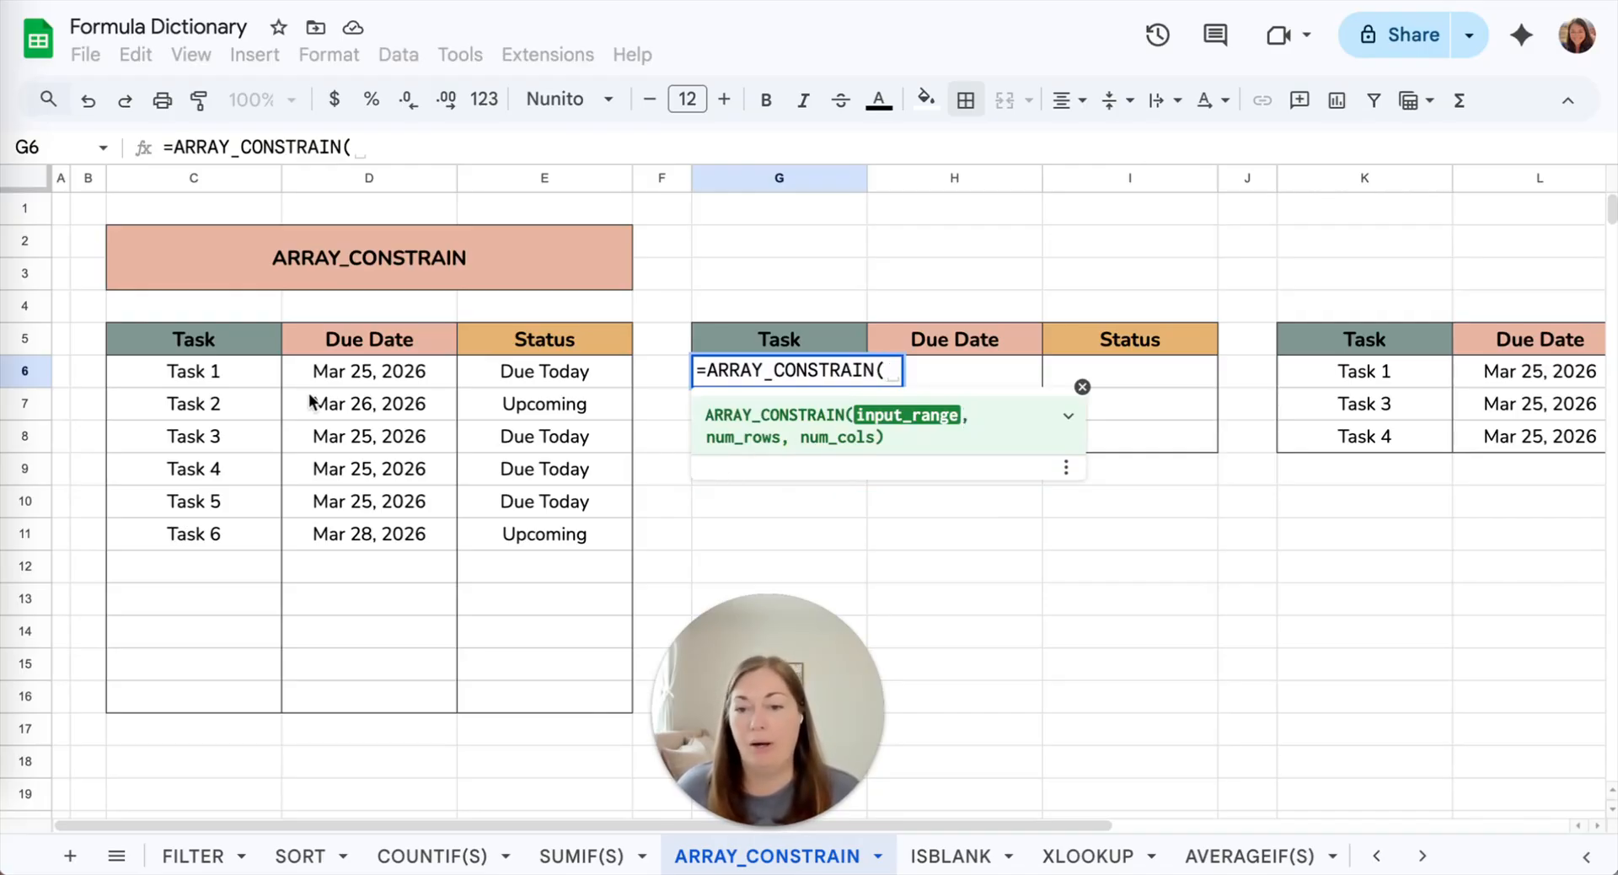
left_click_drag(220, 372, 539, 694)
type(", ")
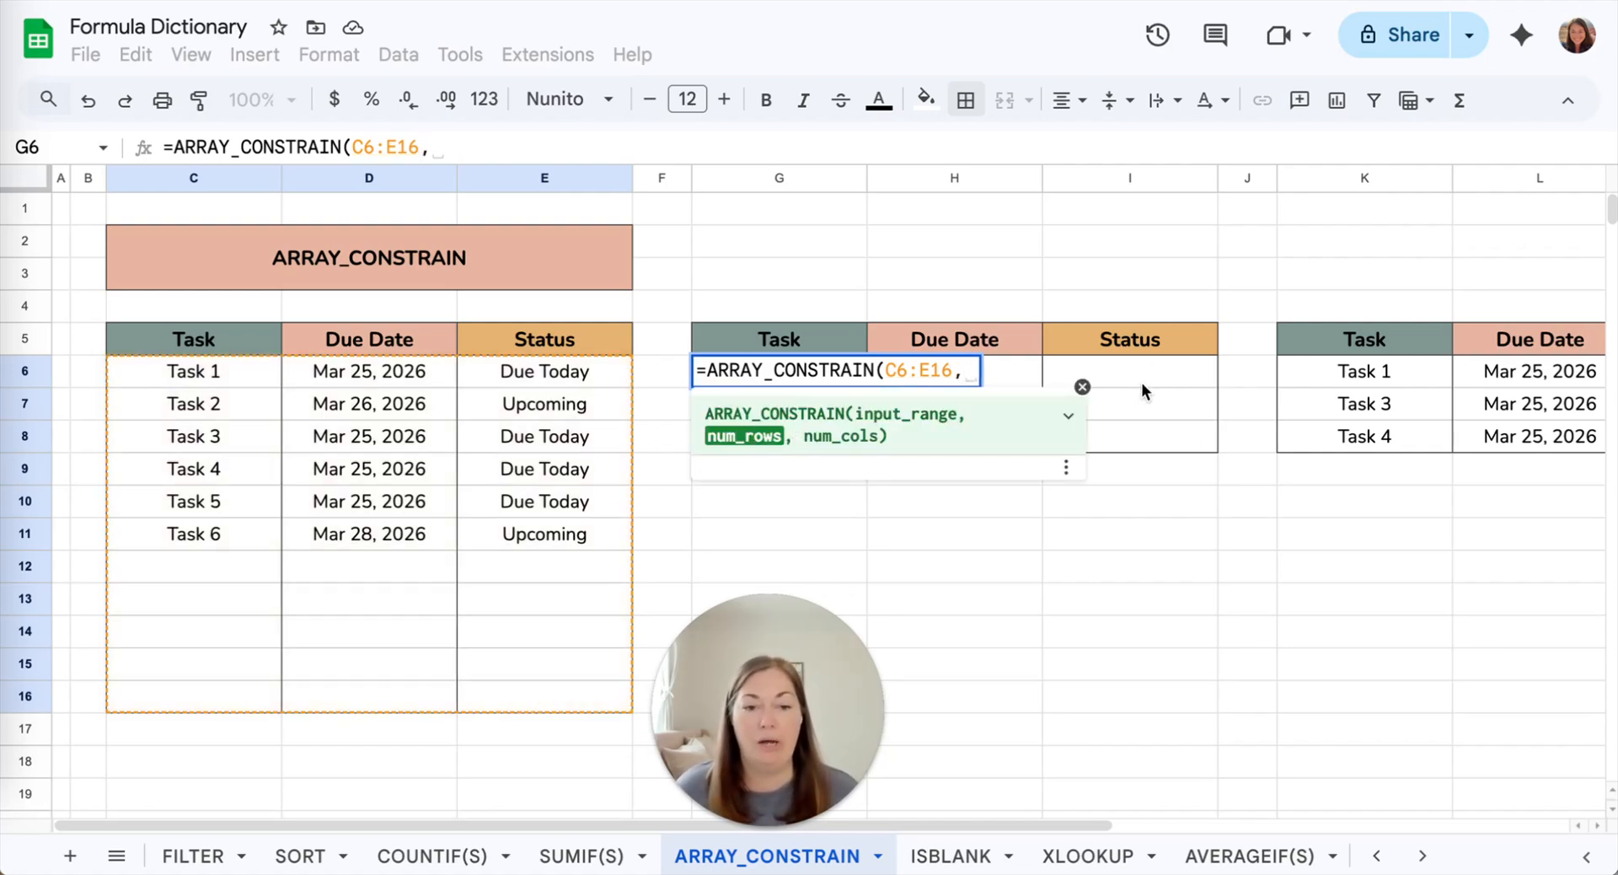
type("3")
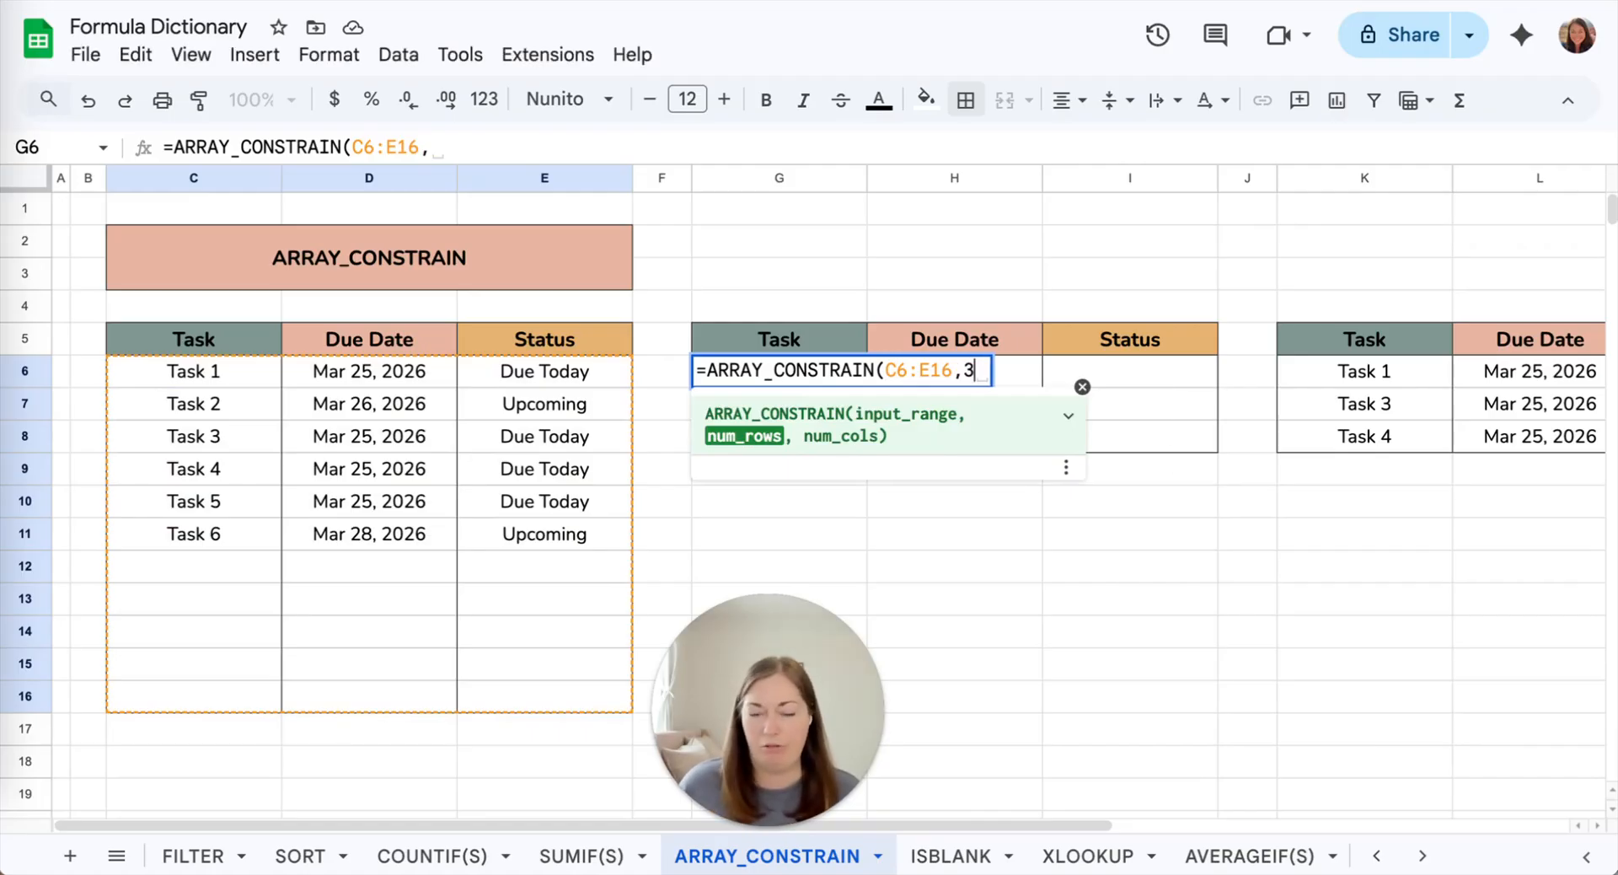
type(",")
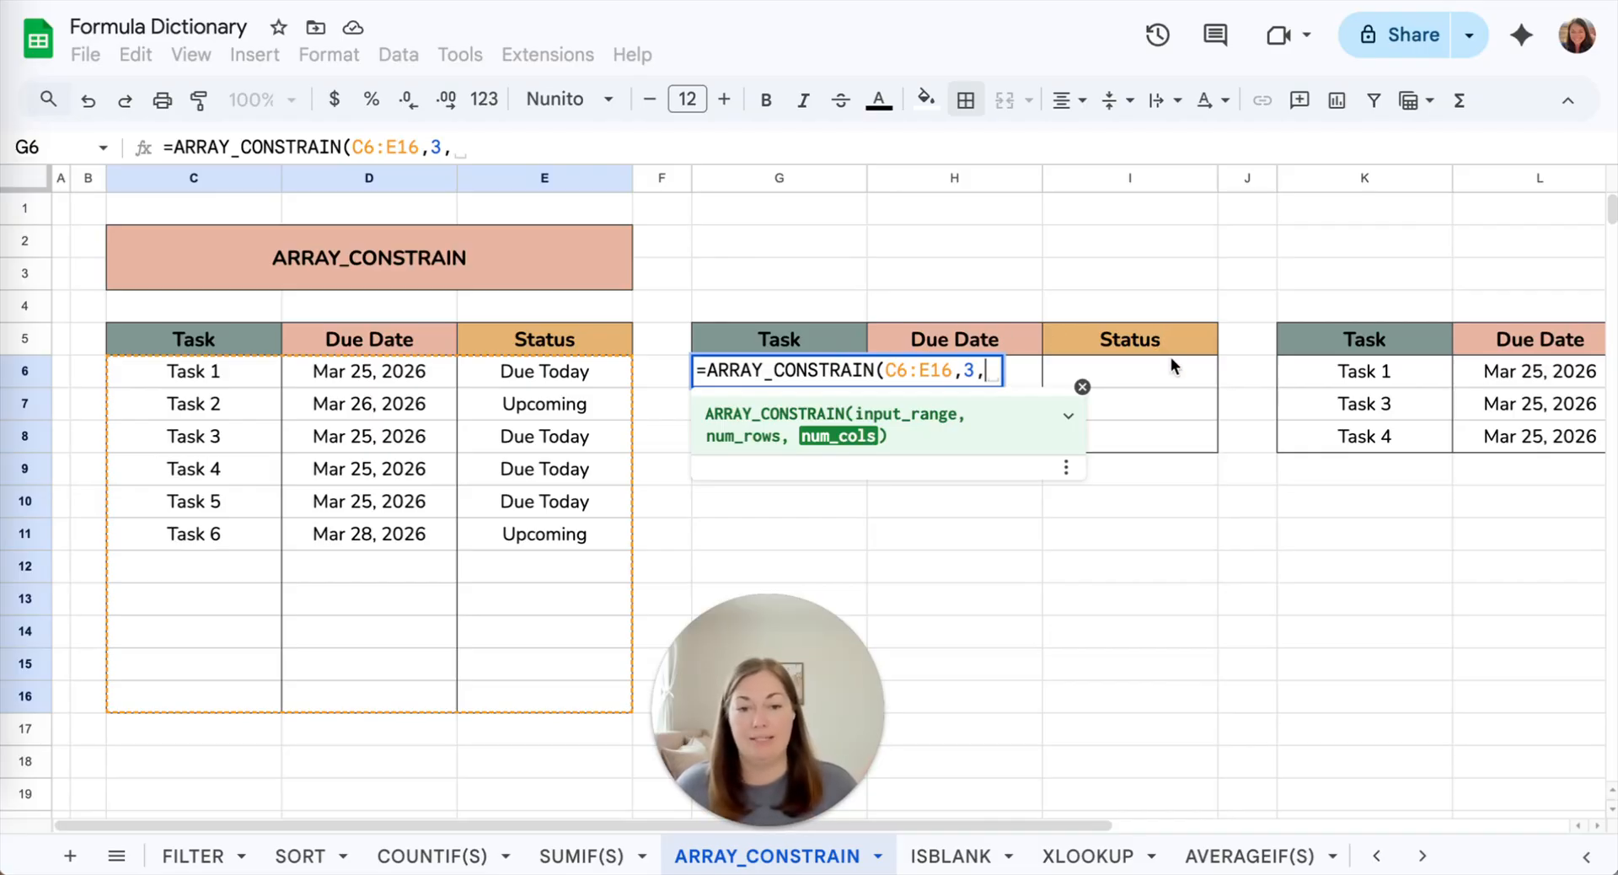
key("BackSpace")
type("3")
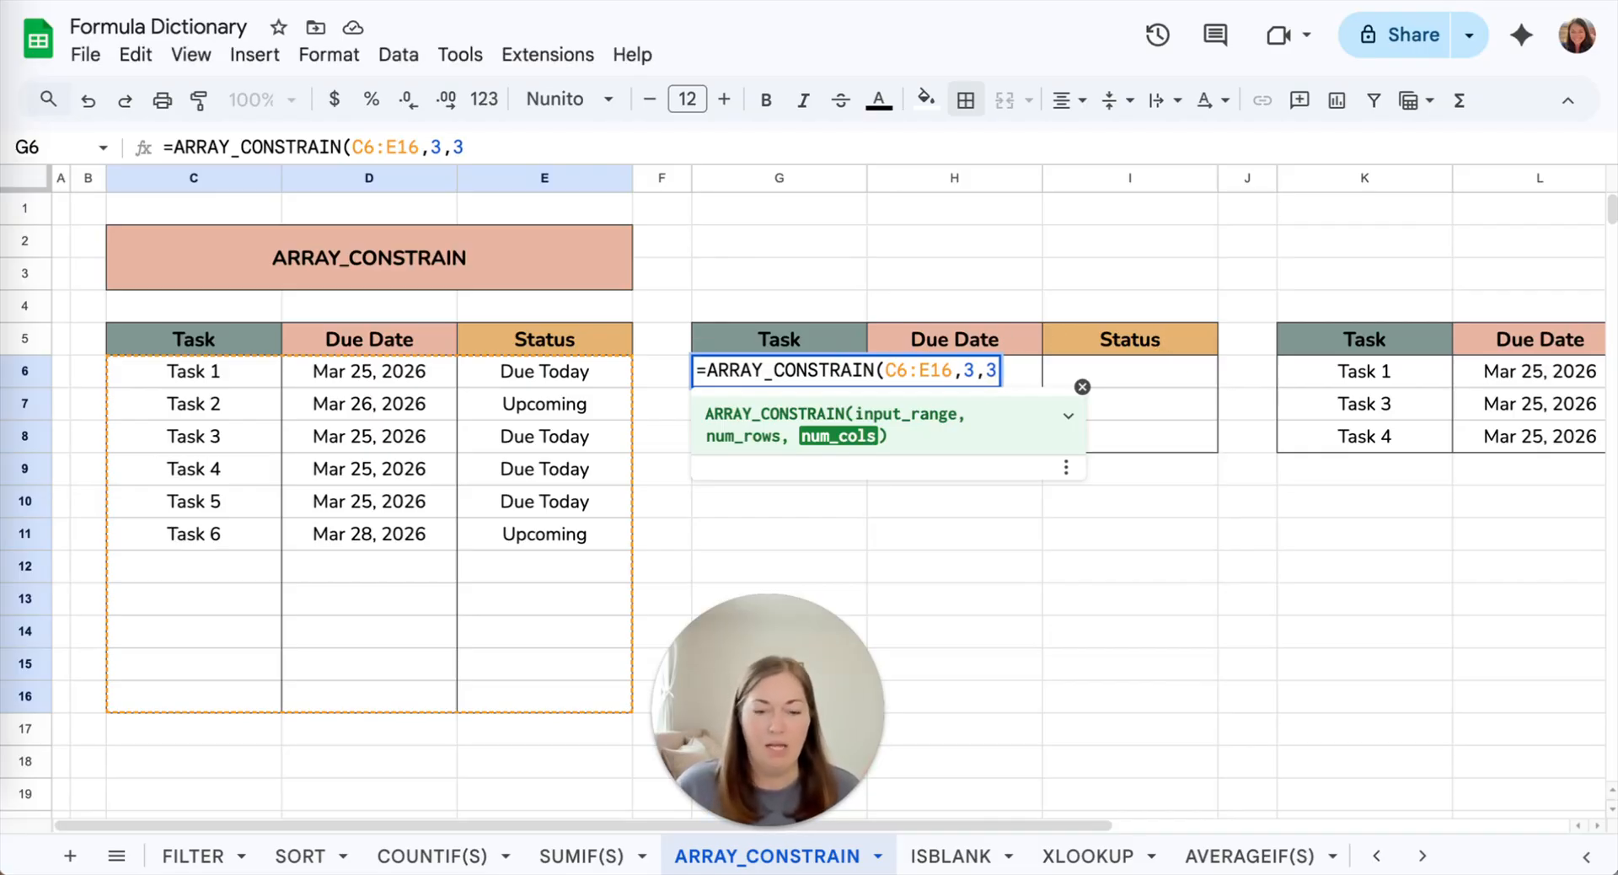
type(")")
key("Return")
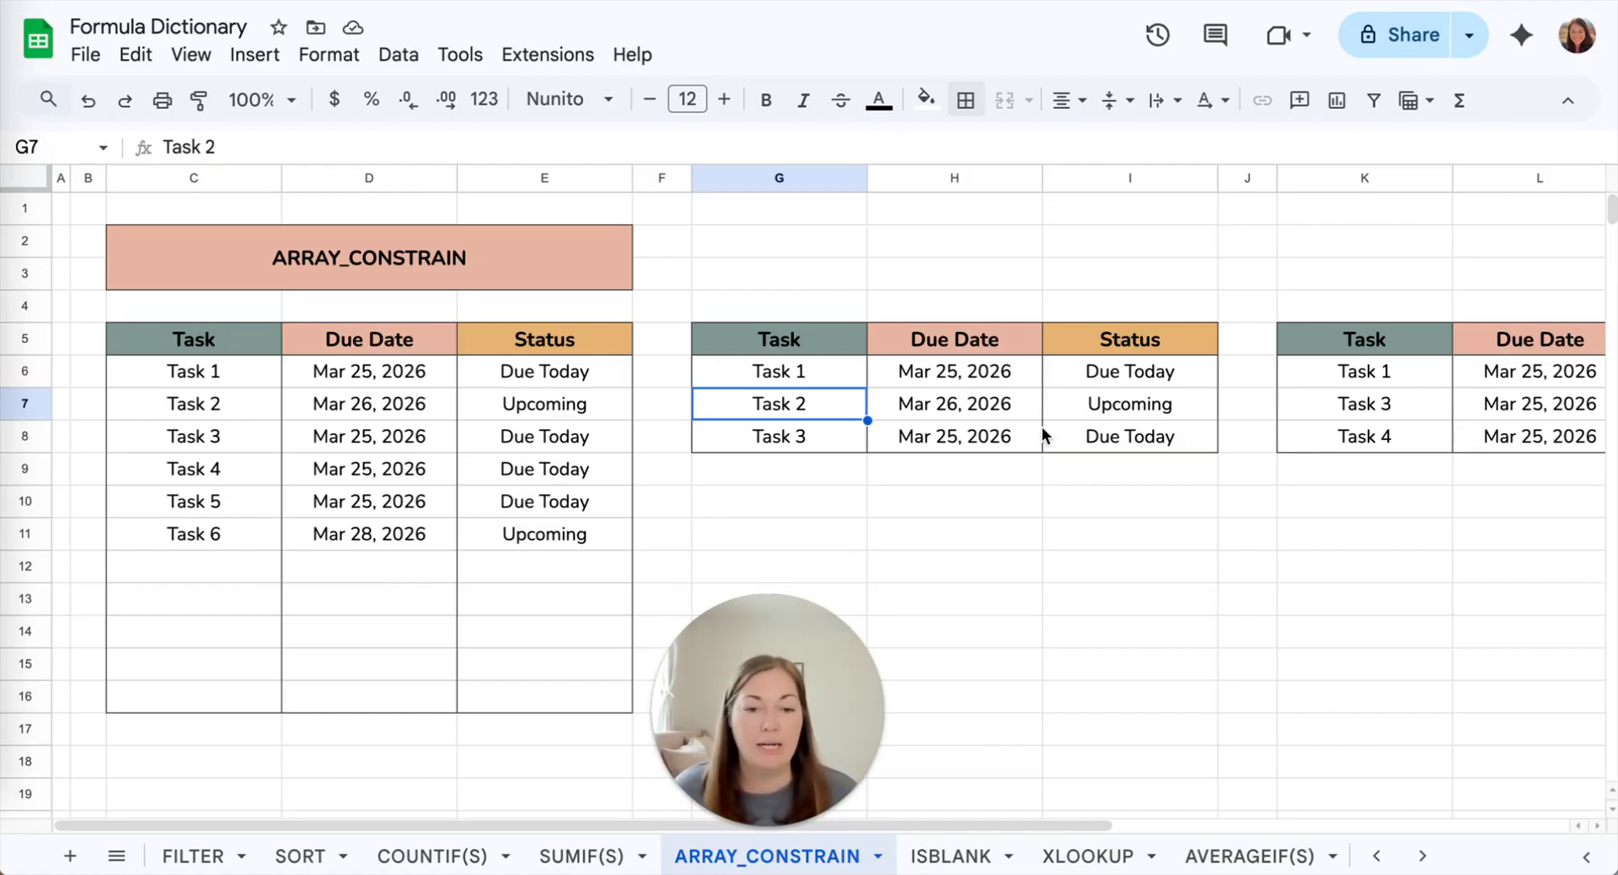
Copy the formatting of G5:G8 onto G11:G14 and enter the header "Task" in G11.
left_click_drag(735, 672, 350, 678)
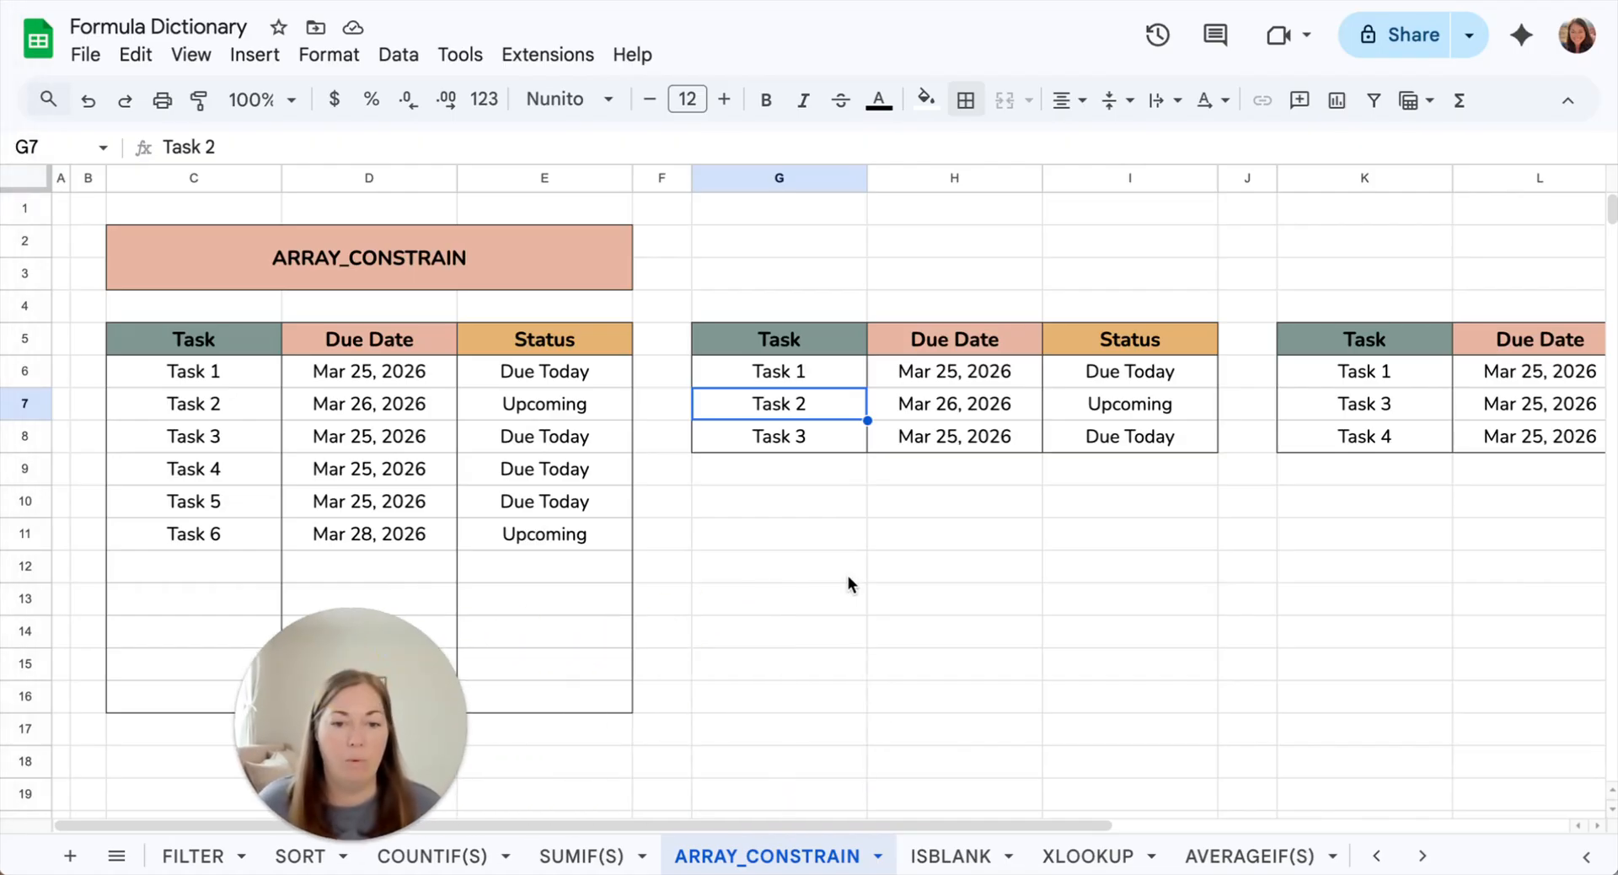
left_click(796, 531)
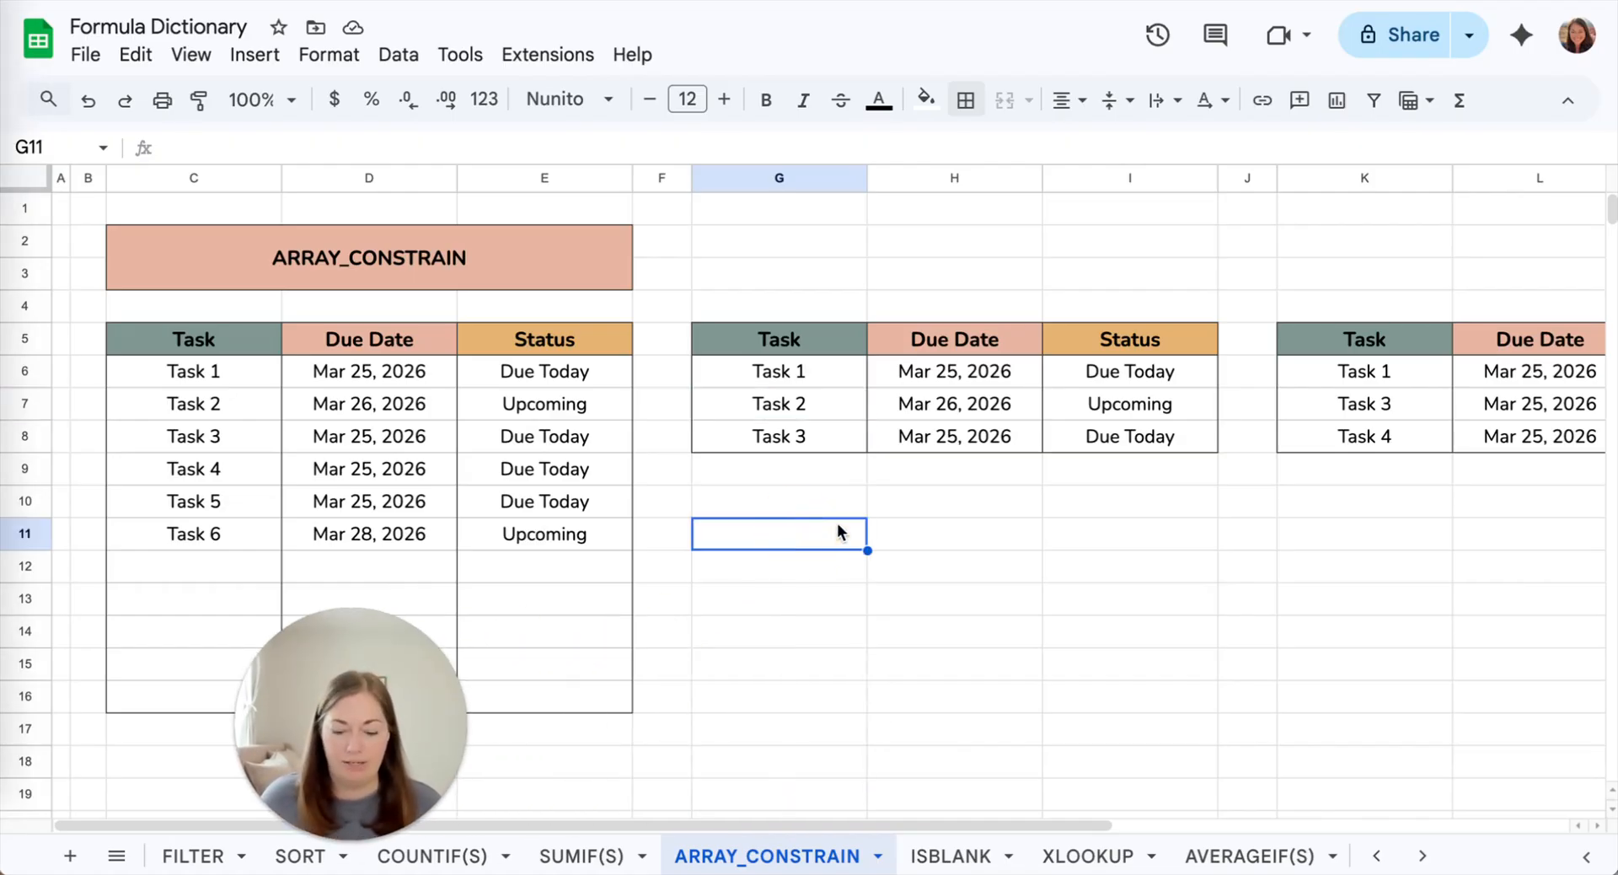
left_click(811, 335)
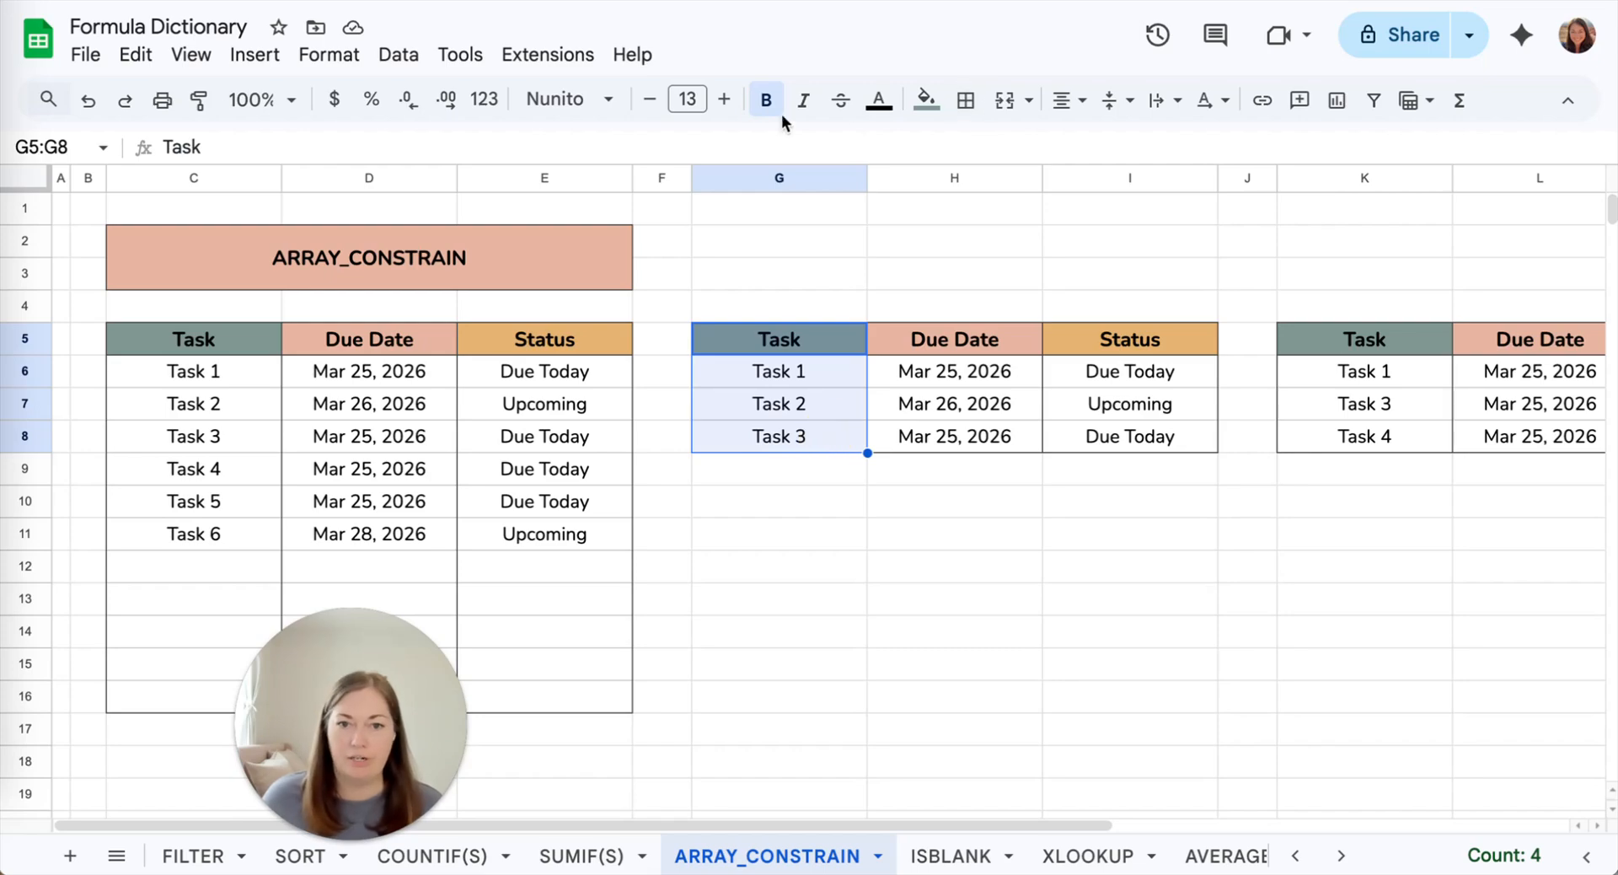
left_click(197, 101)
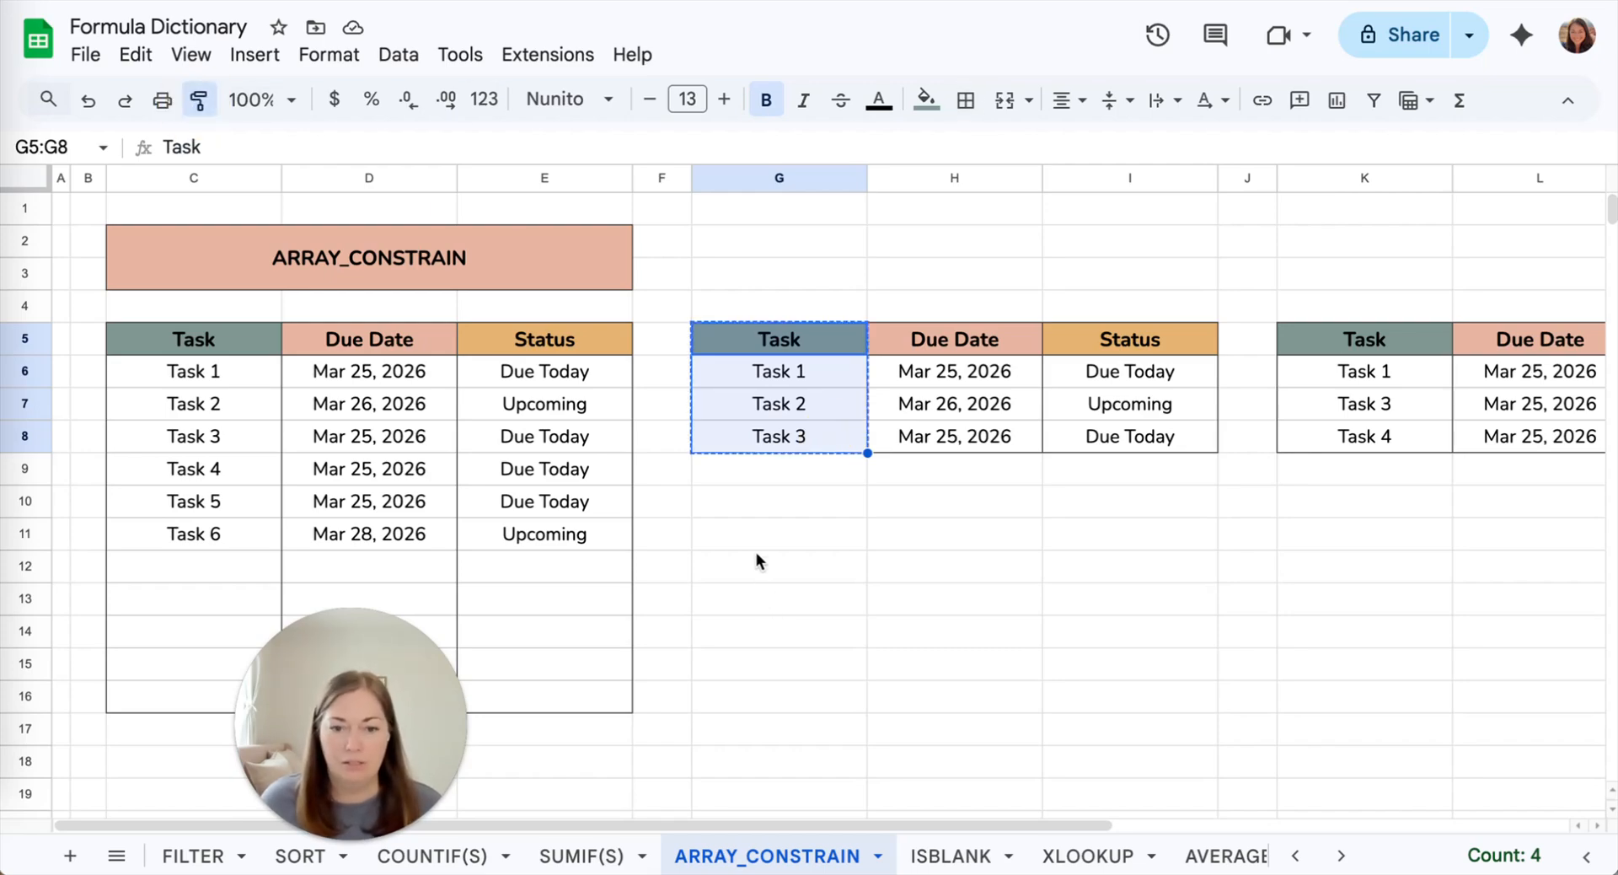
left_click(762, 519)
left_click(981, 619)
left_click(798, 534)
type("Task")
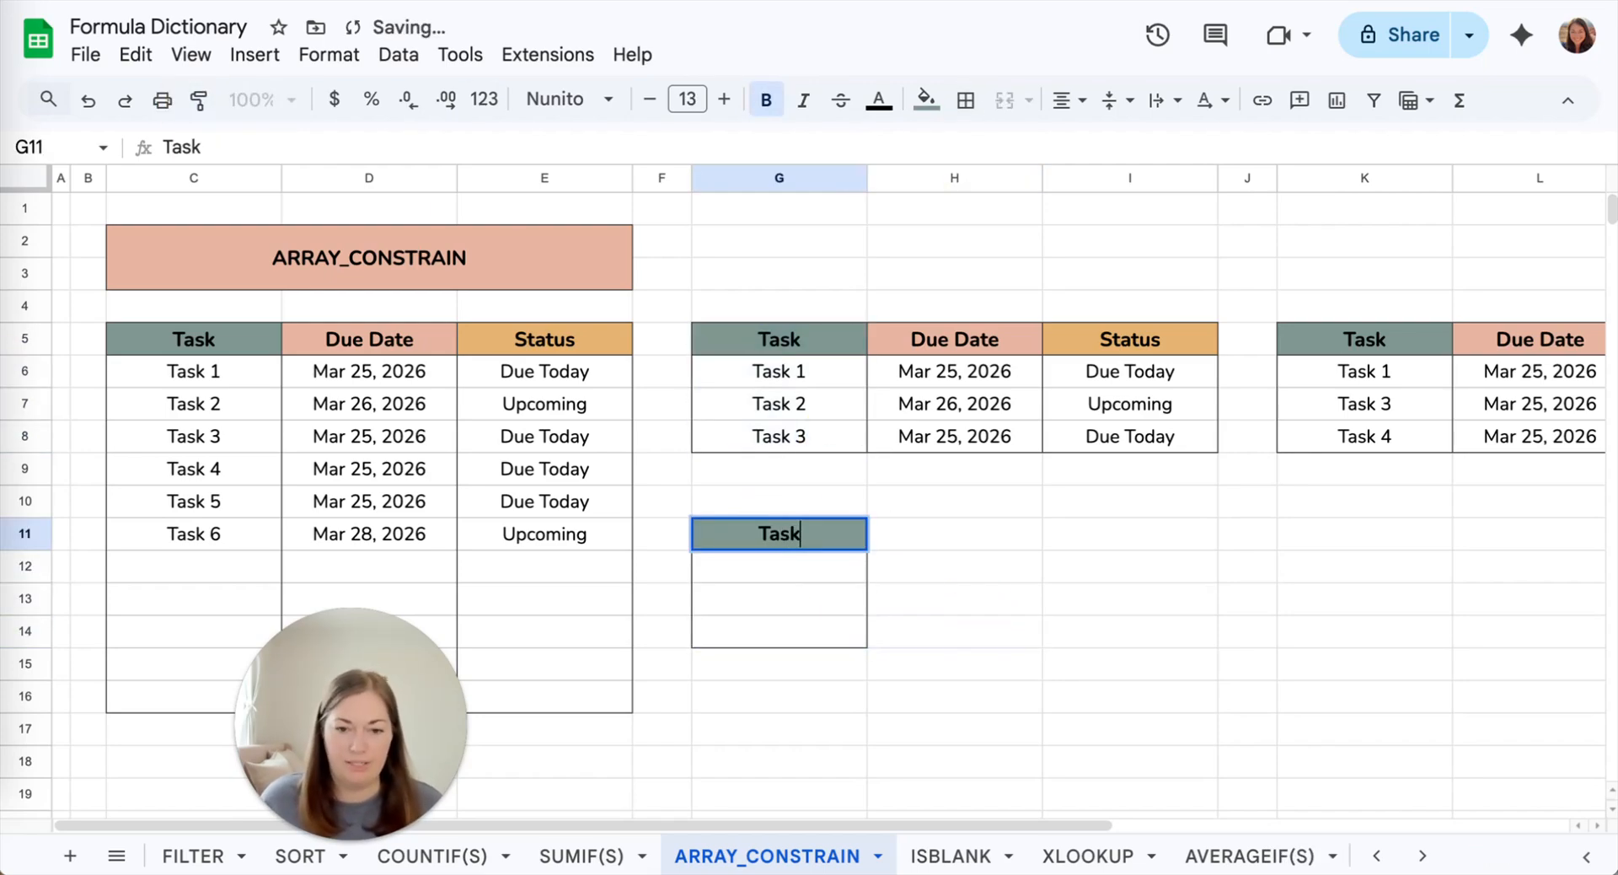
key("Return")
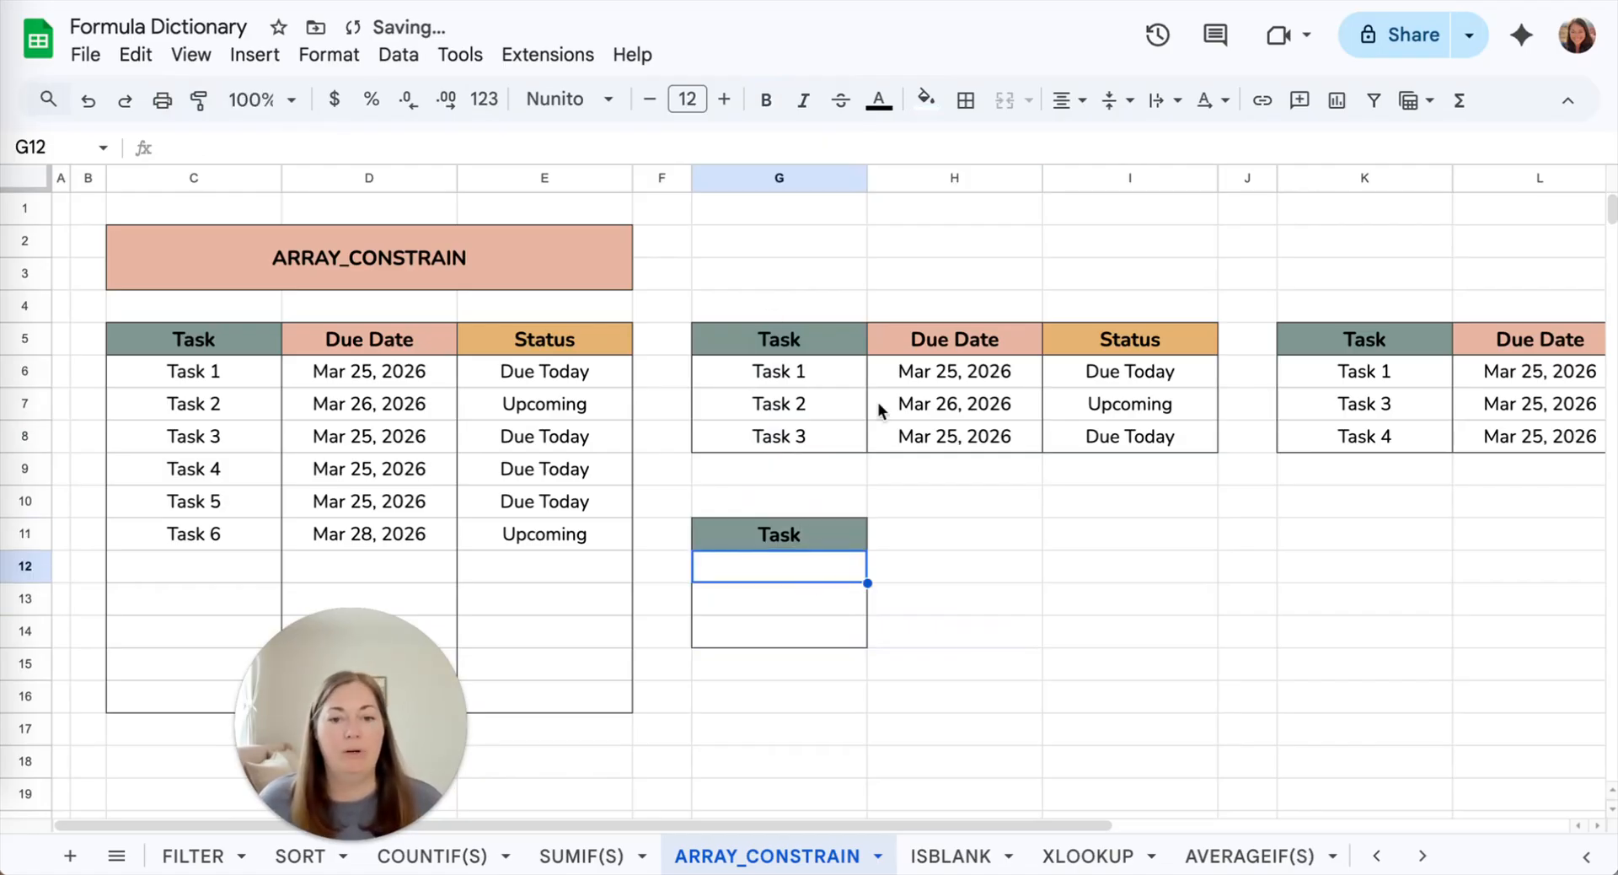
Merge the range G11:I14 horizontally so each row of the new Task table spans three columns.
left_click(860, 529)
left_click(1079, 634, "shift")
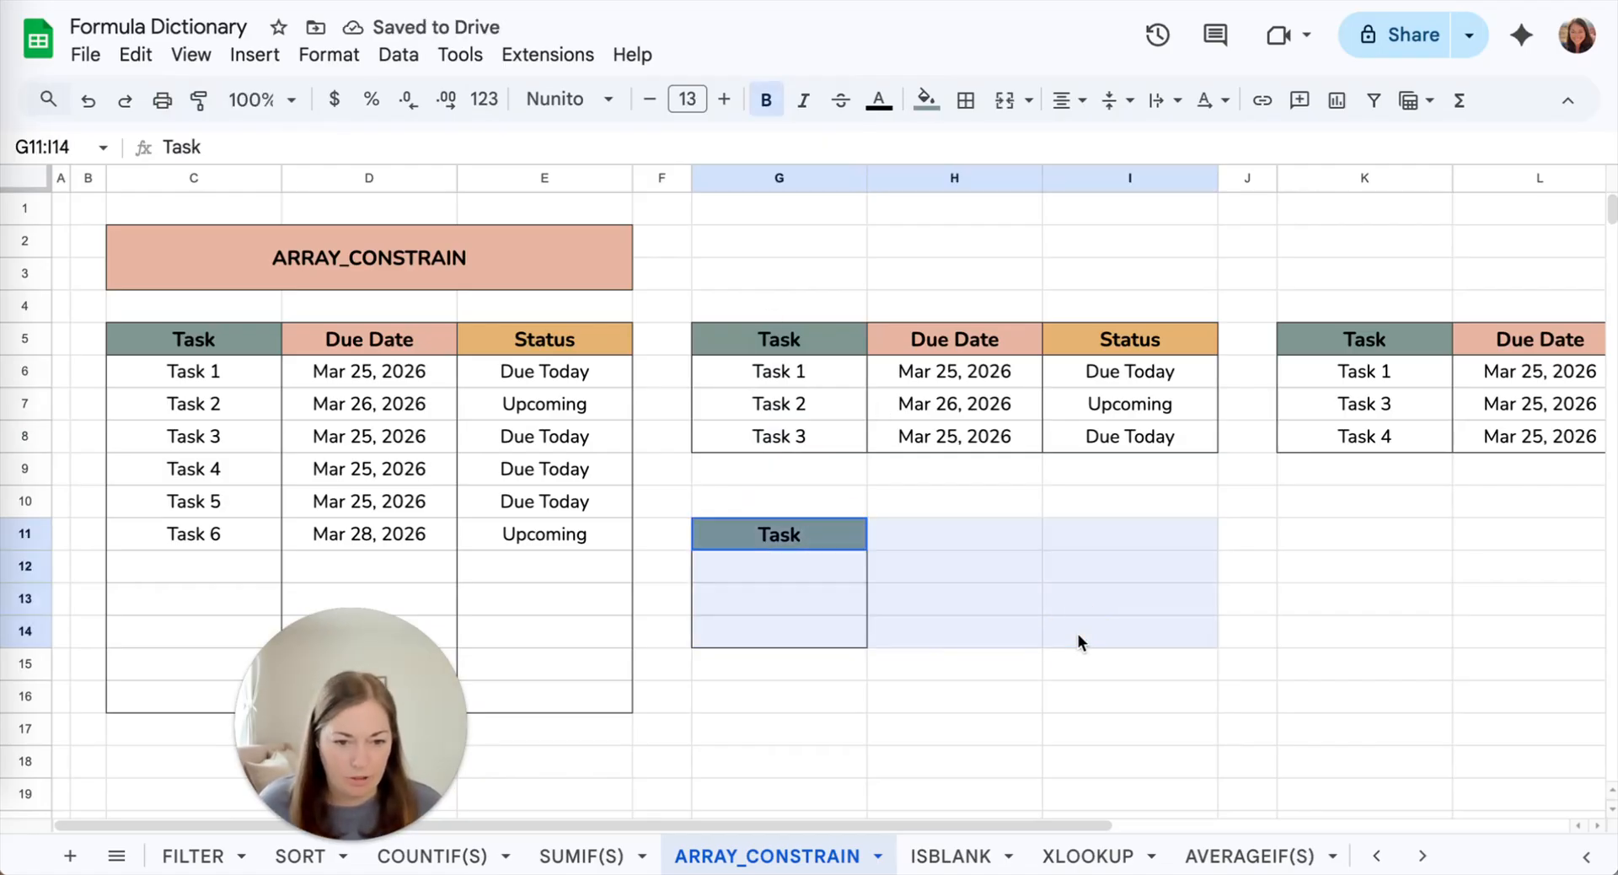
left_click(1028, 99)
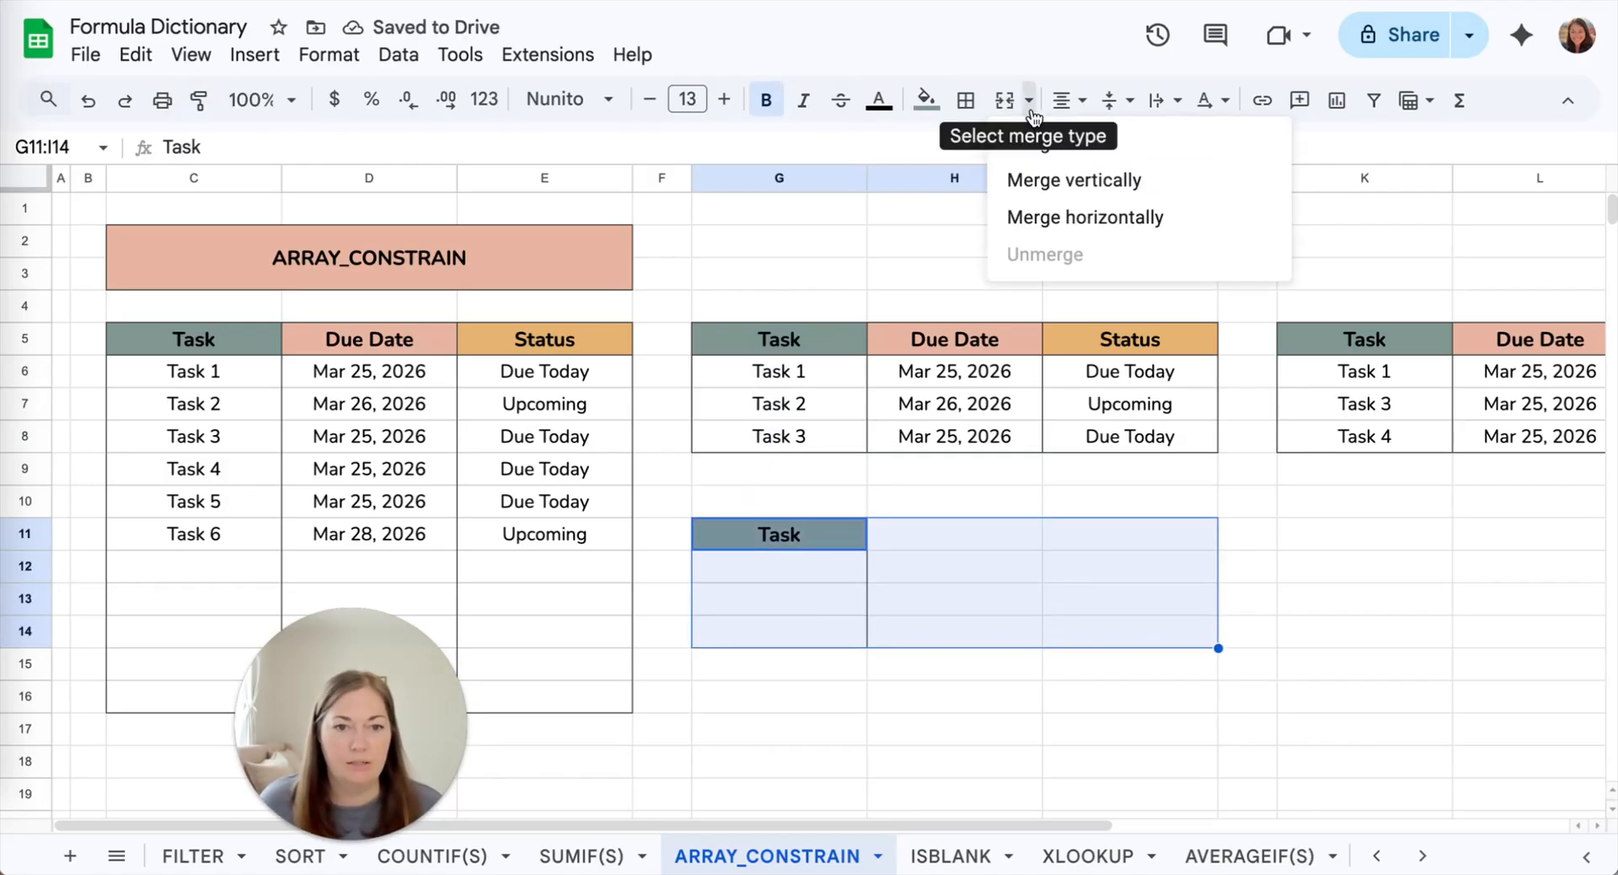
left_click(1066, 217)
Enter =ARRAY_CONSTRAIN(C6:E16,3,1) in the merged cell G12 to return only the first three task names.
left_click(942, 587)
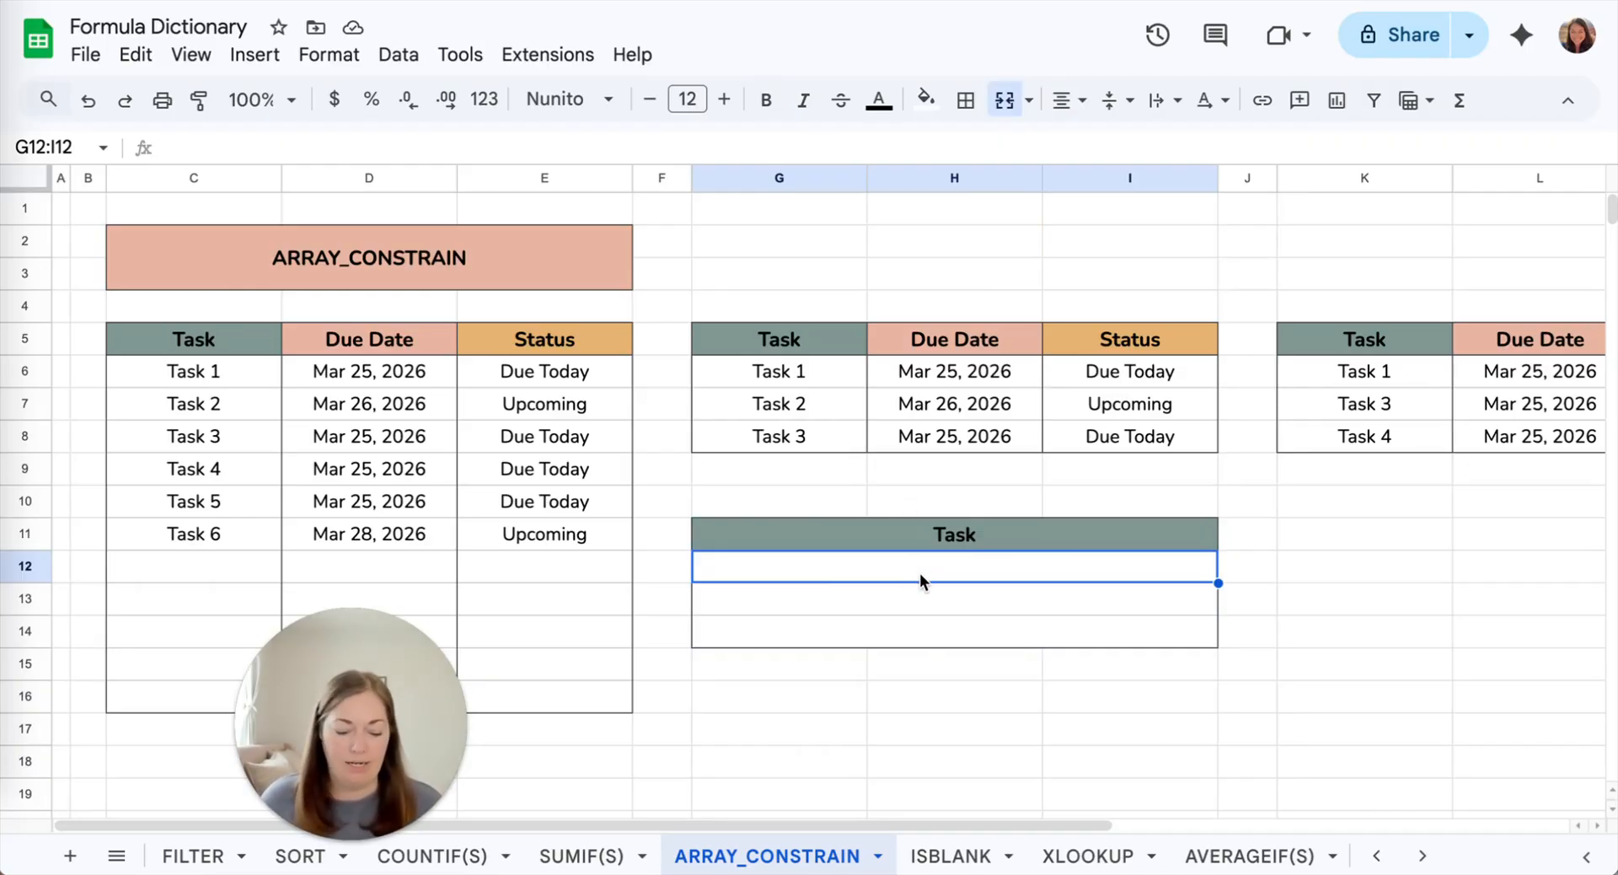
type("=ar")
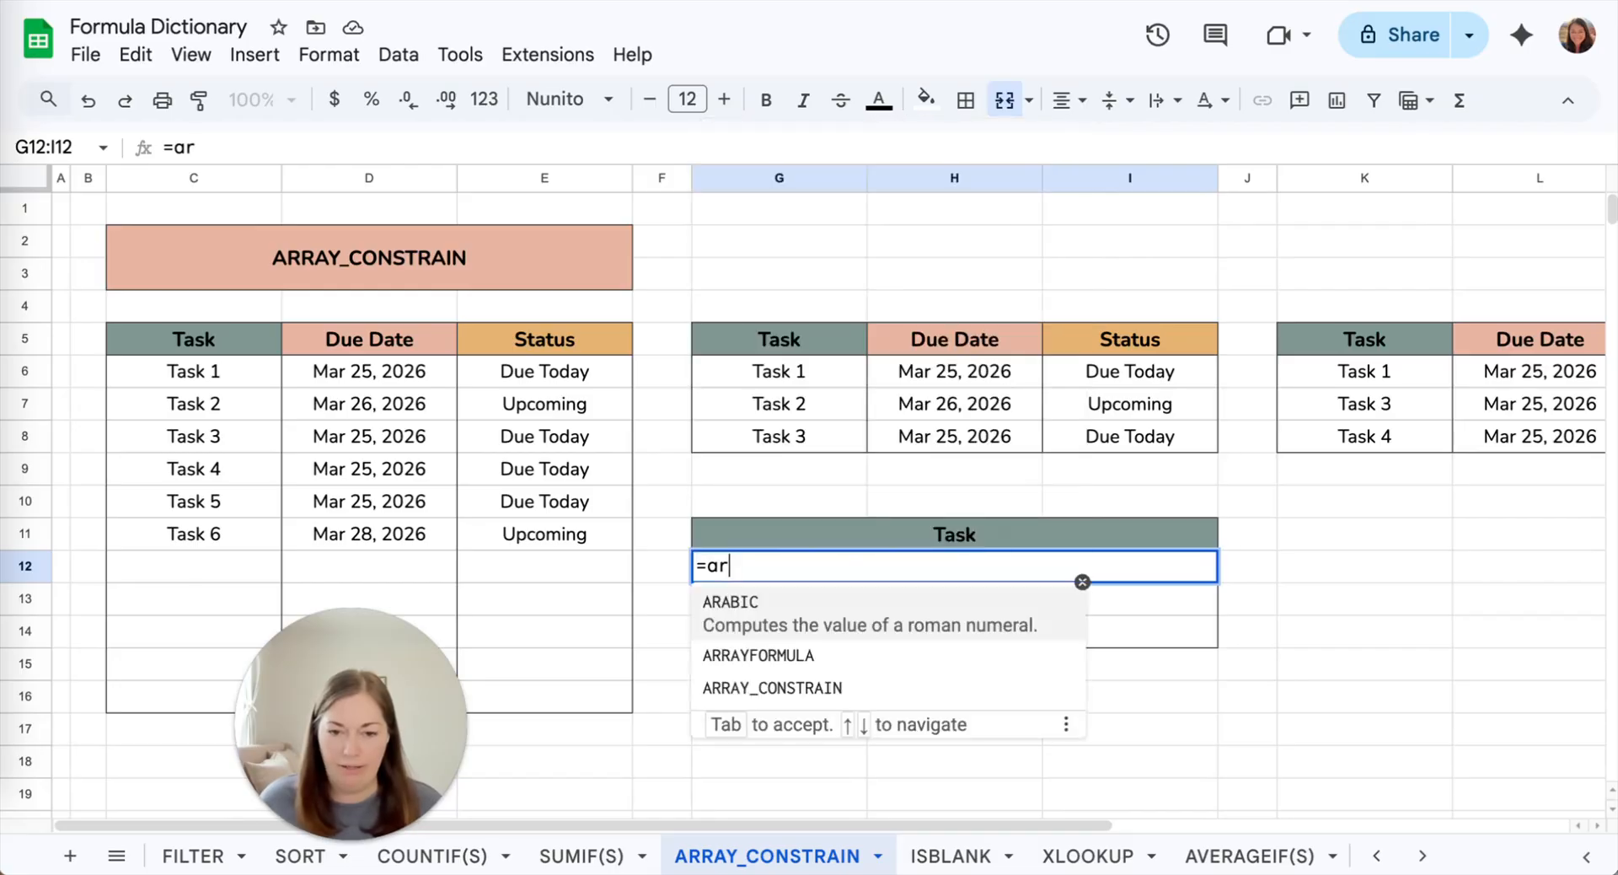
left_click(851, 679)
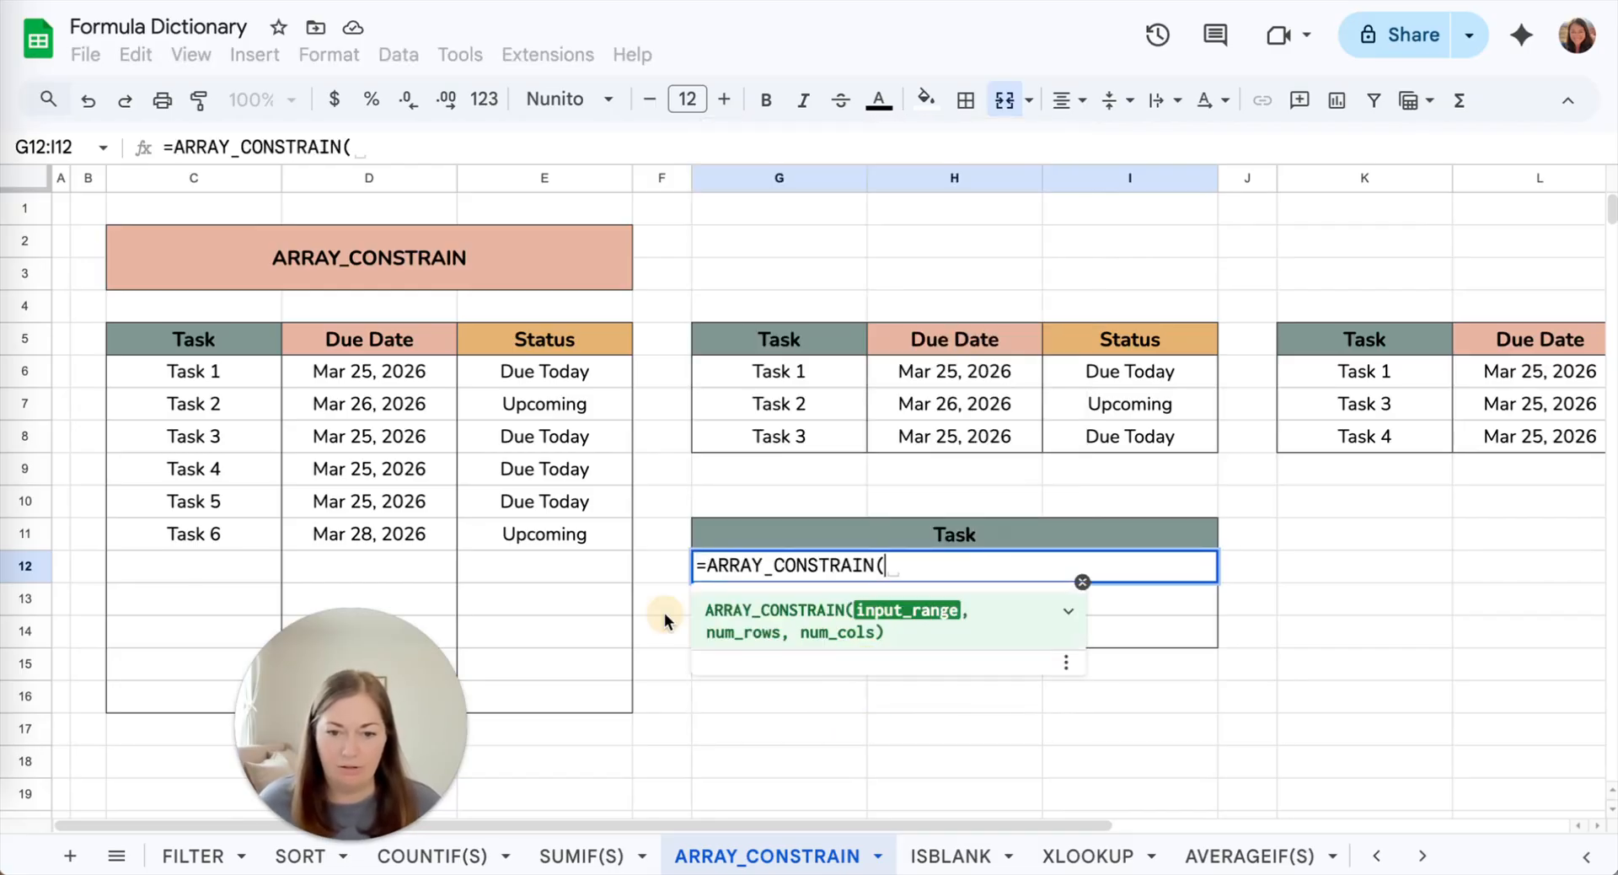
left_click_drag(177, 372, 553, 693)
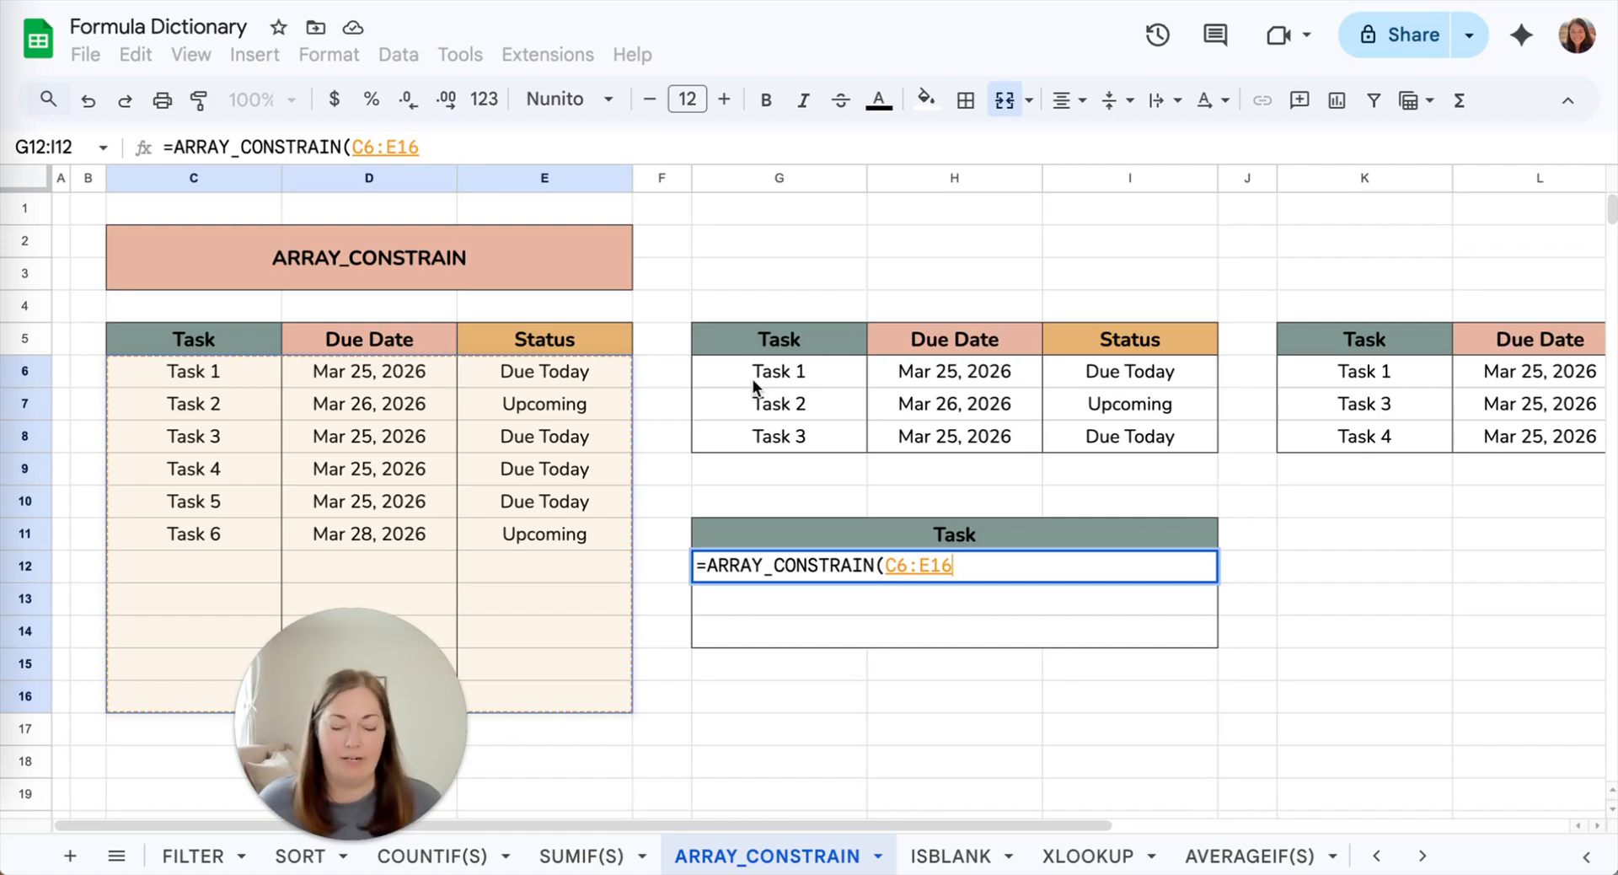
type(",")
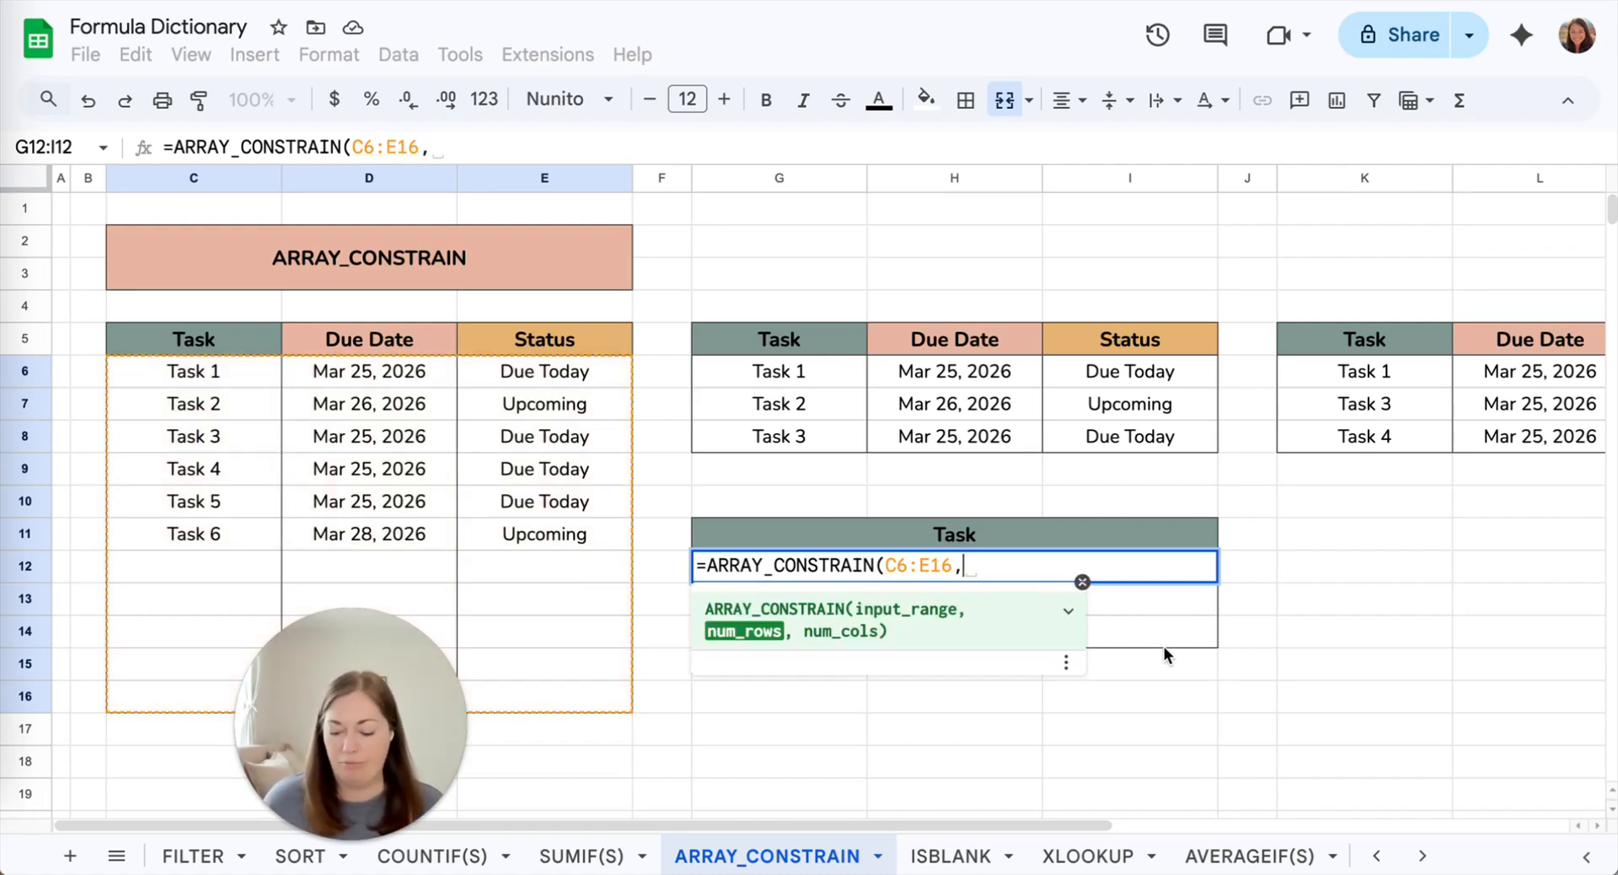
type("3,")
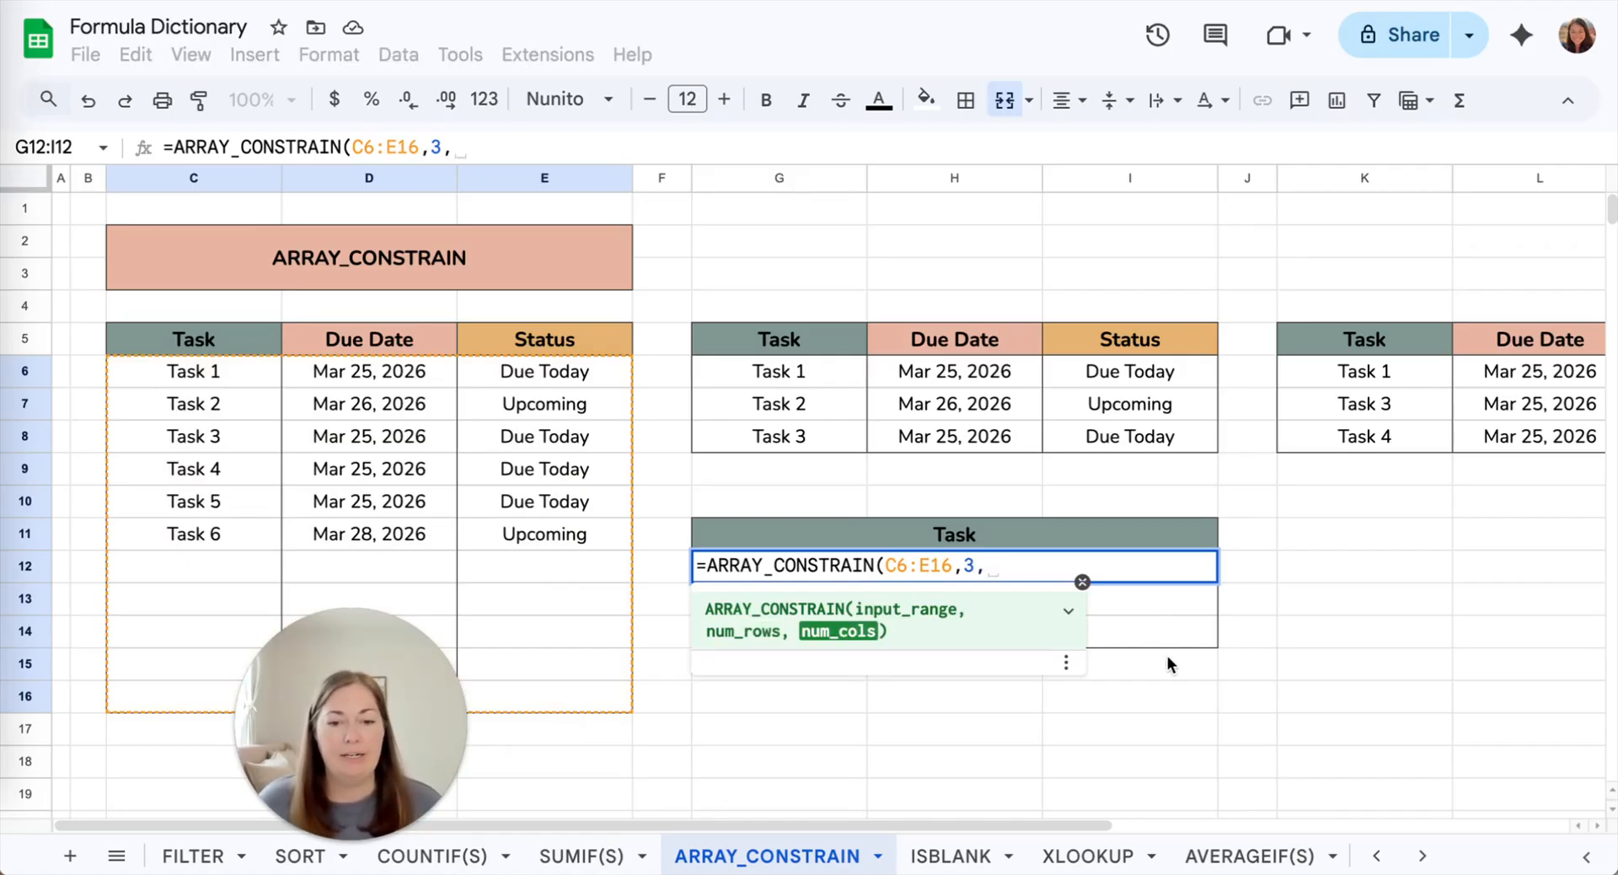
type("1")
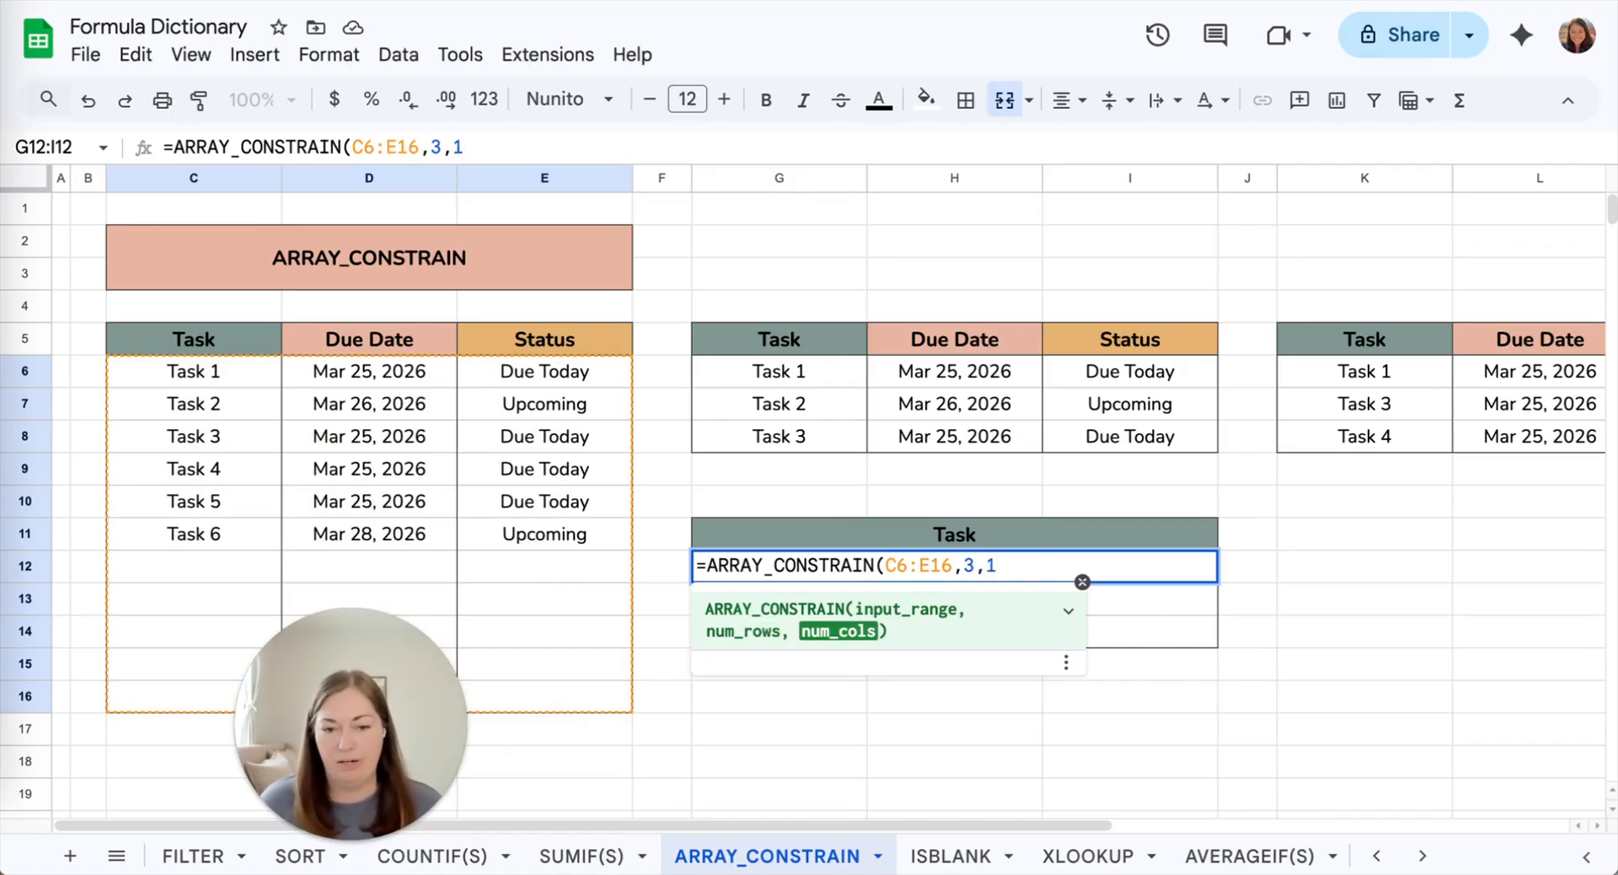
type(")")
key("Return")
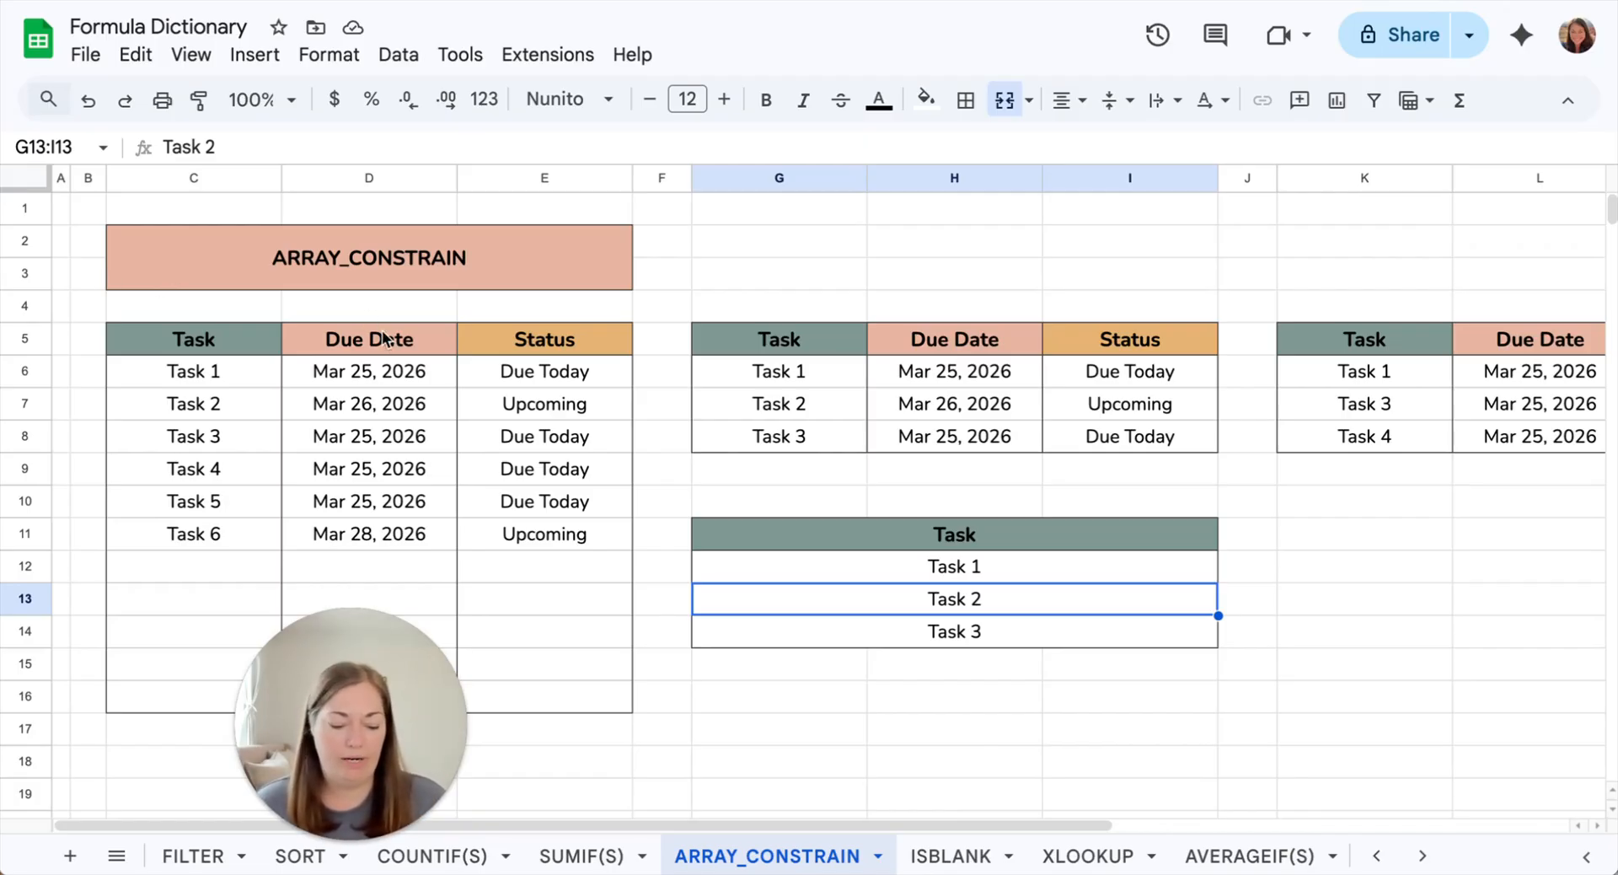
Clear the nested ARRAY_CONSTRAIN formula from cell K6.
key("XF86MonBrightnessUp")
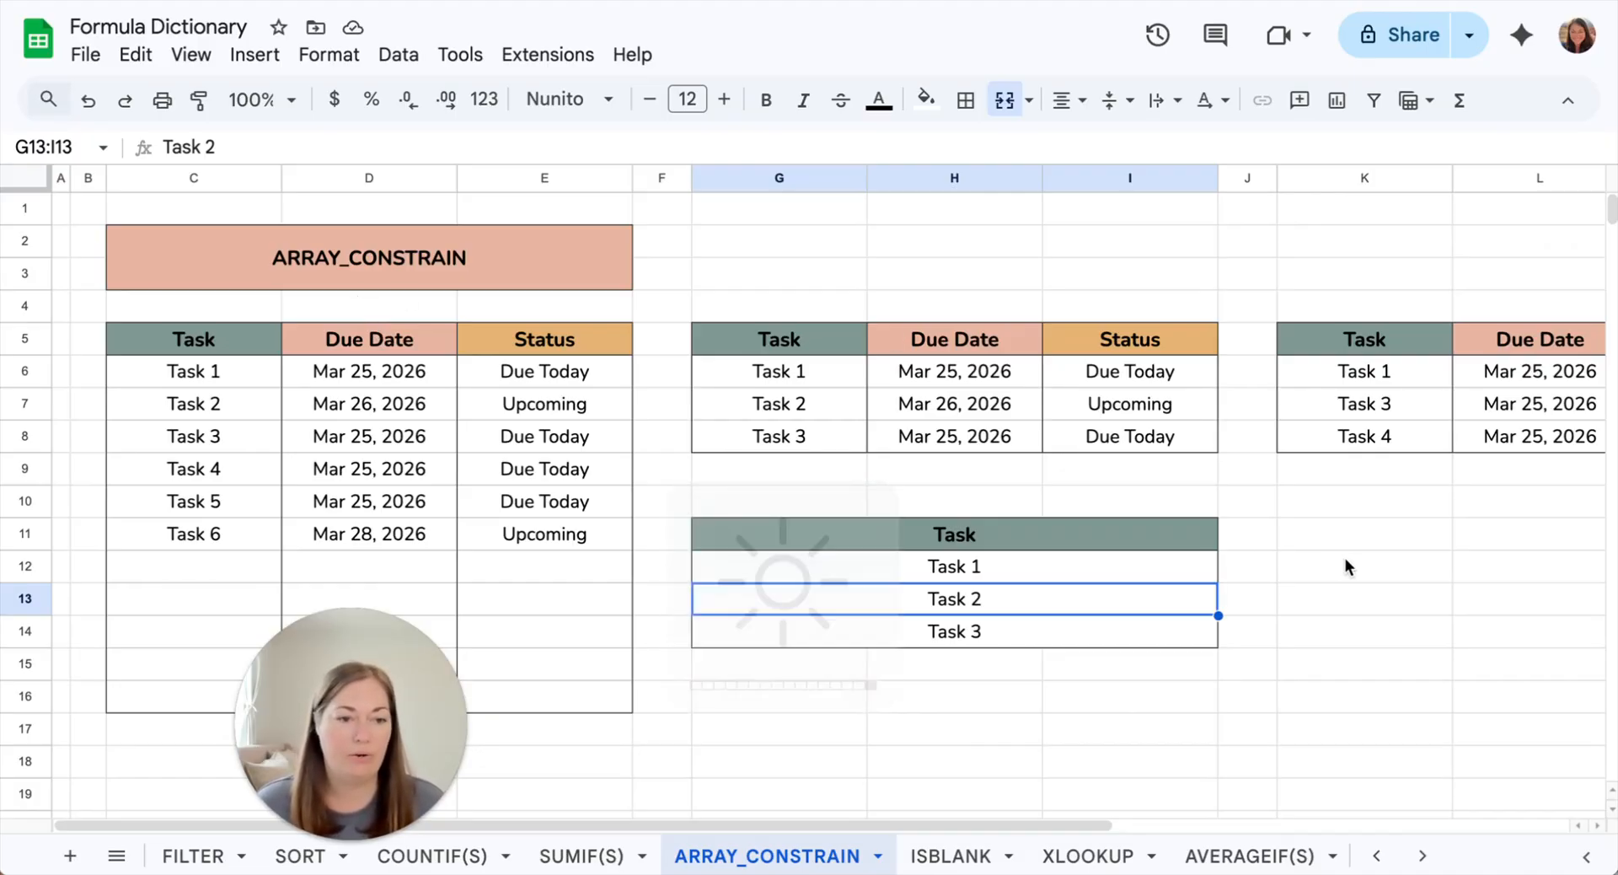
scroll(1345, 563, "right", 6)
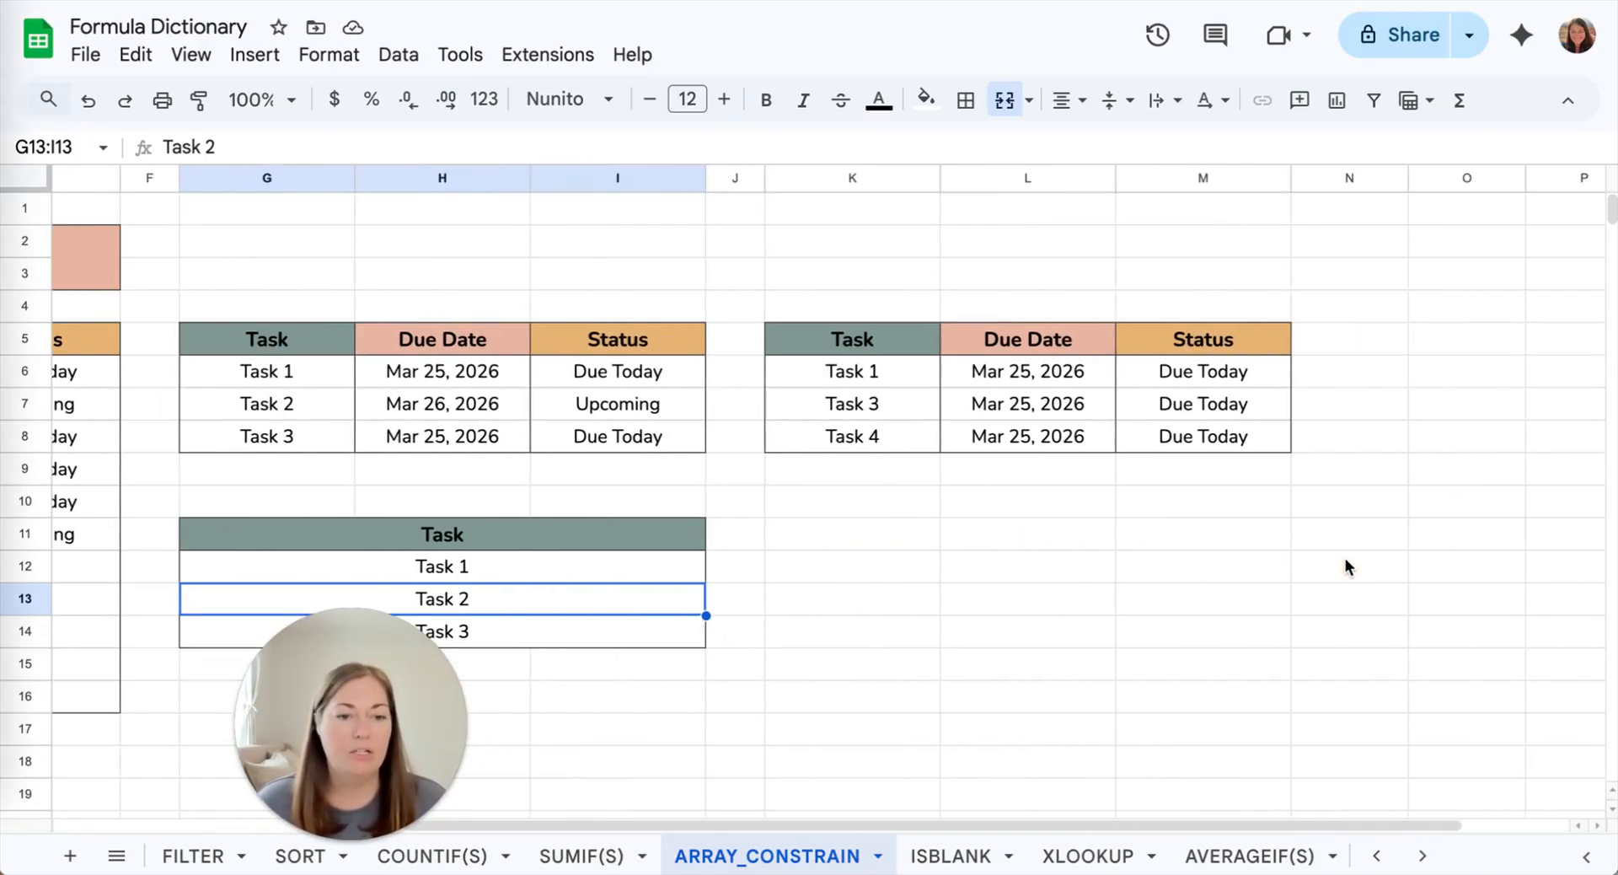
left_click(898, 369)
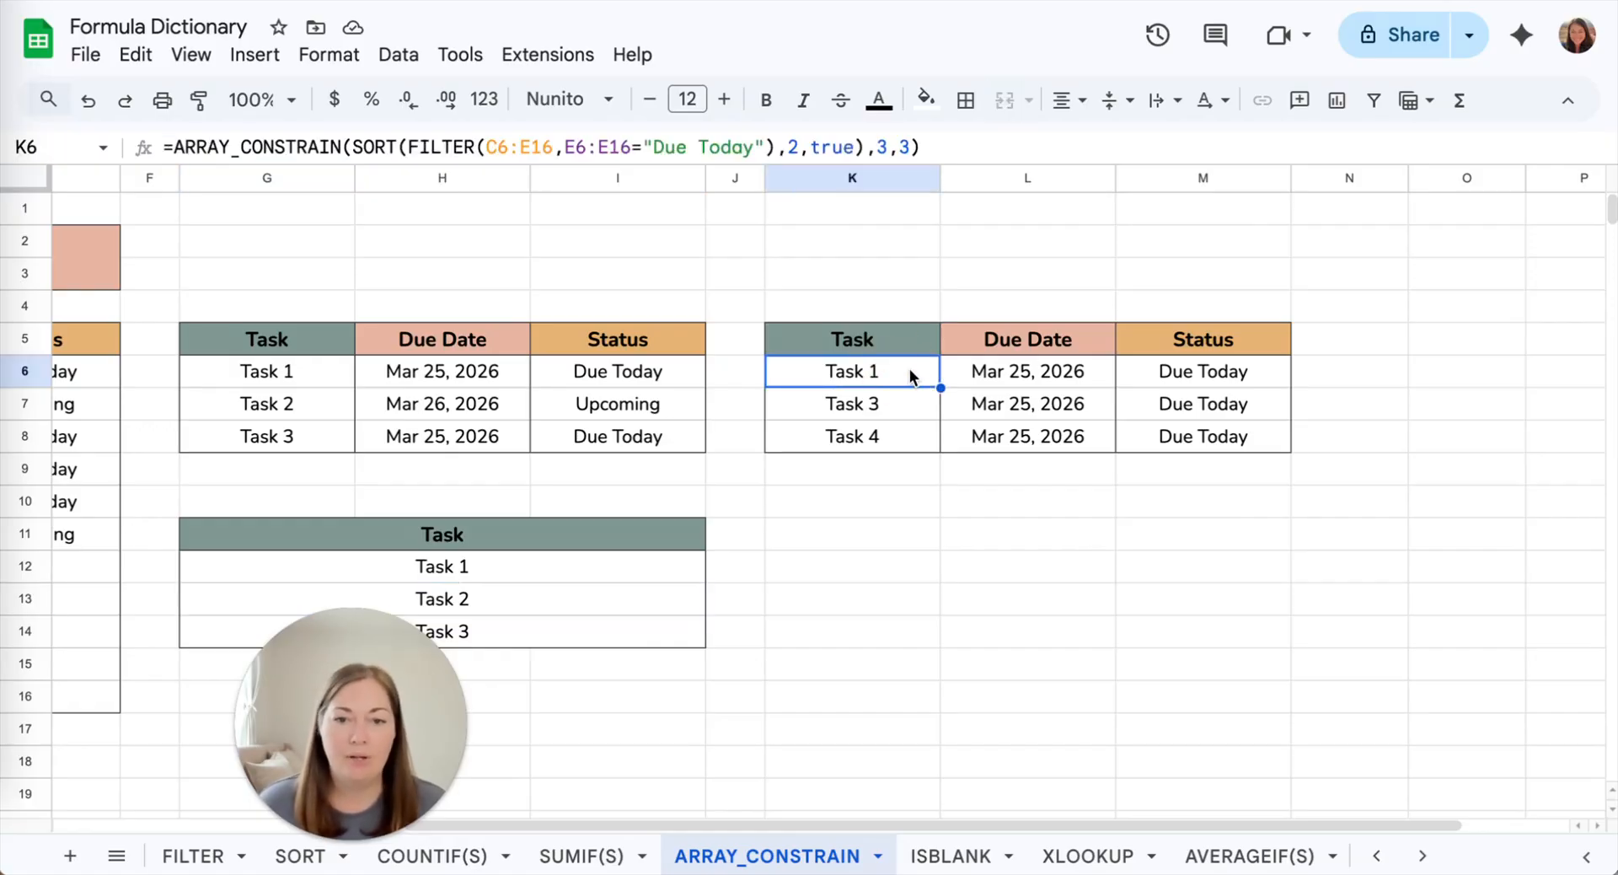
key("Delete")
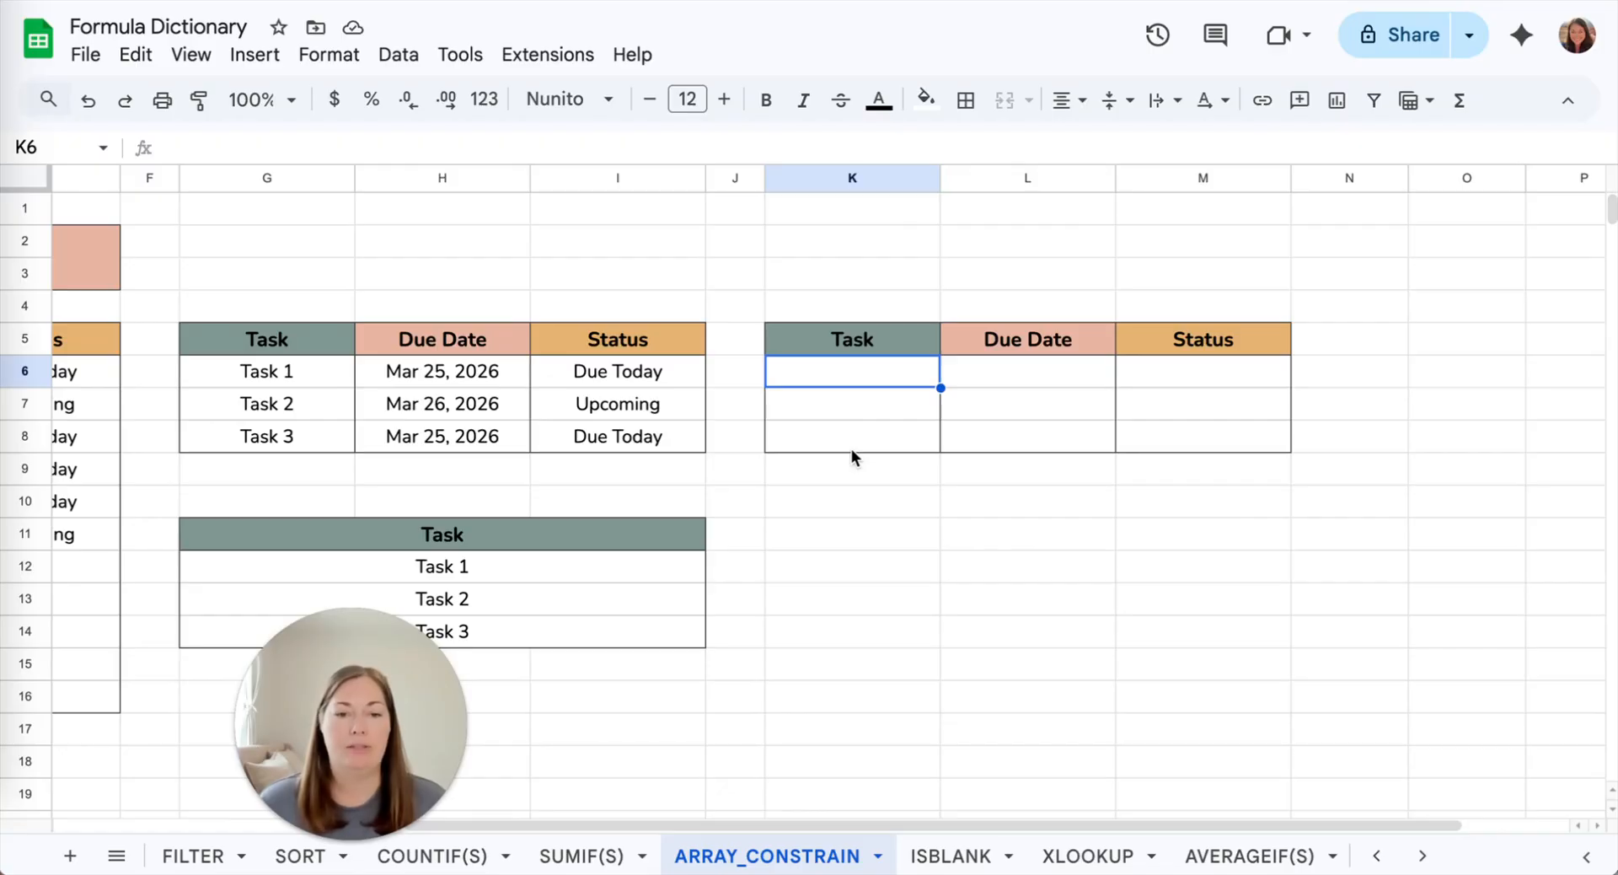
Rename the third task in the source table, cell C8, to "Task 7".
scroll(675, 471, "left", 5)
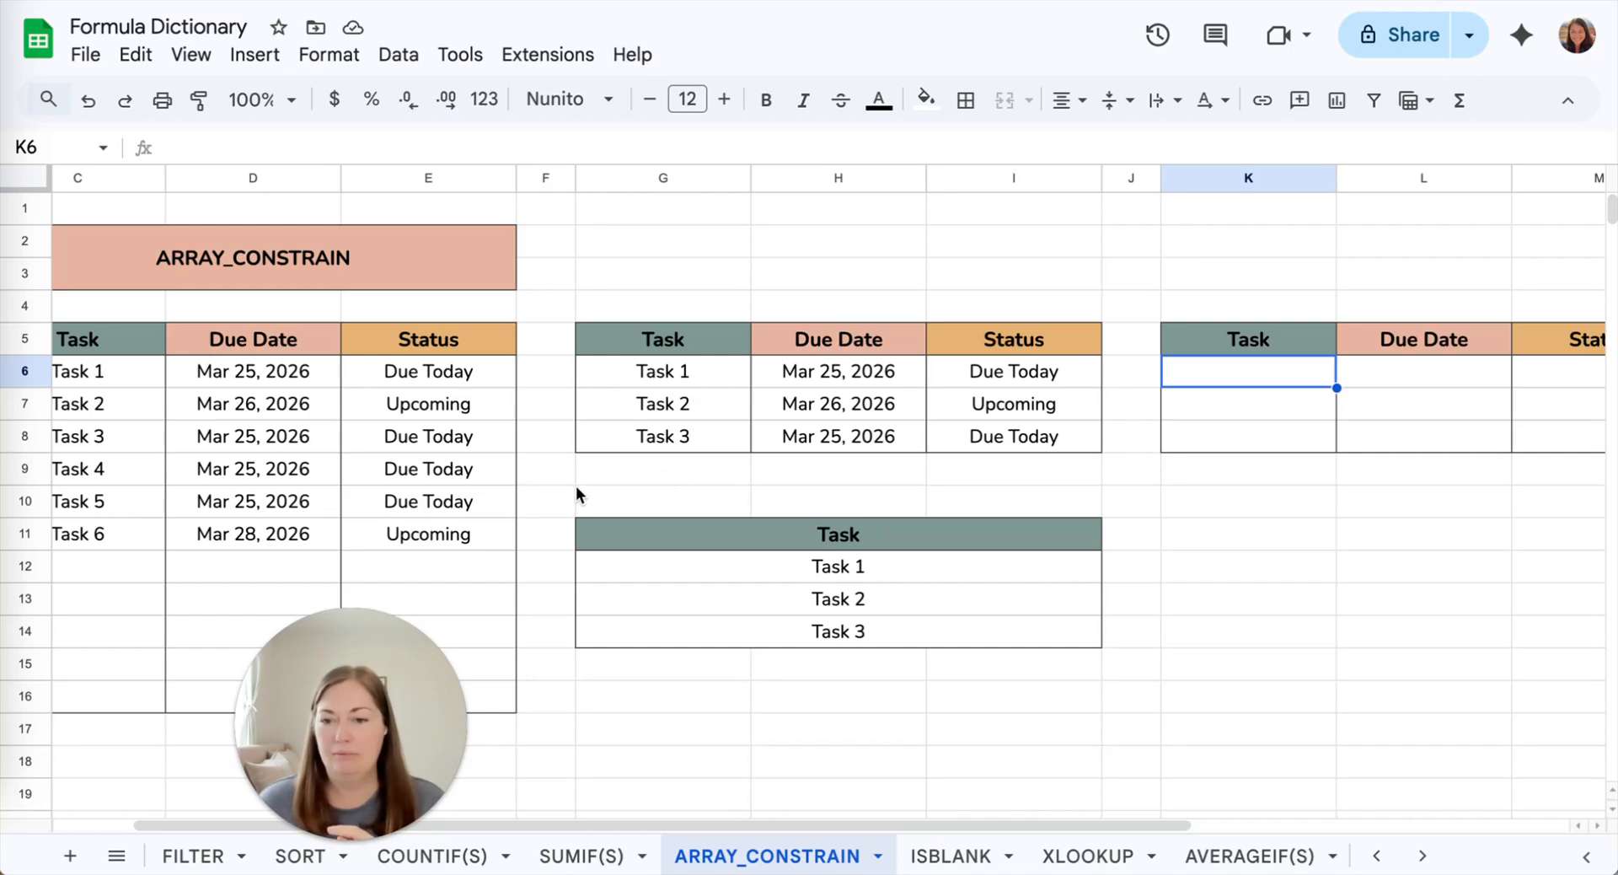
scroll(584, 489, "left", 1)
left_click(213, 455)
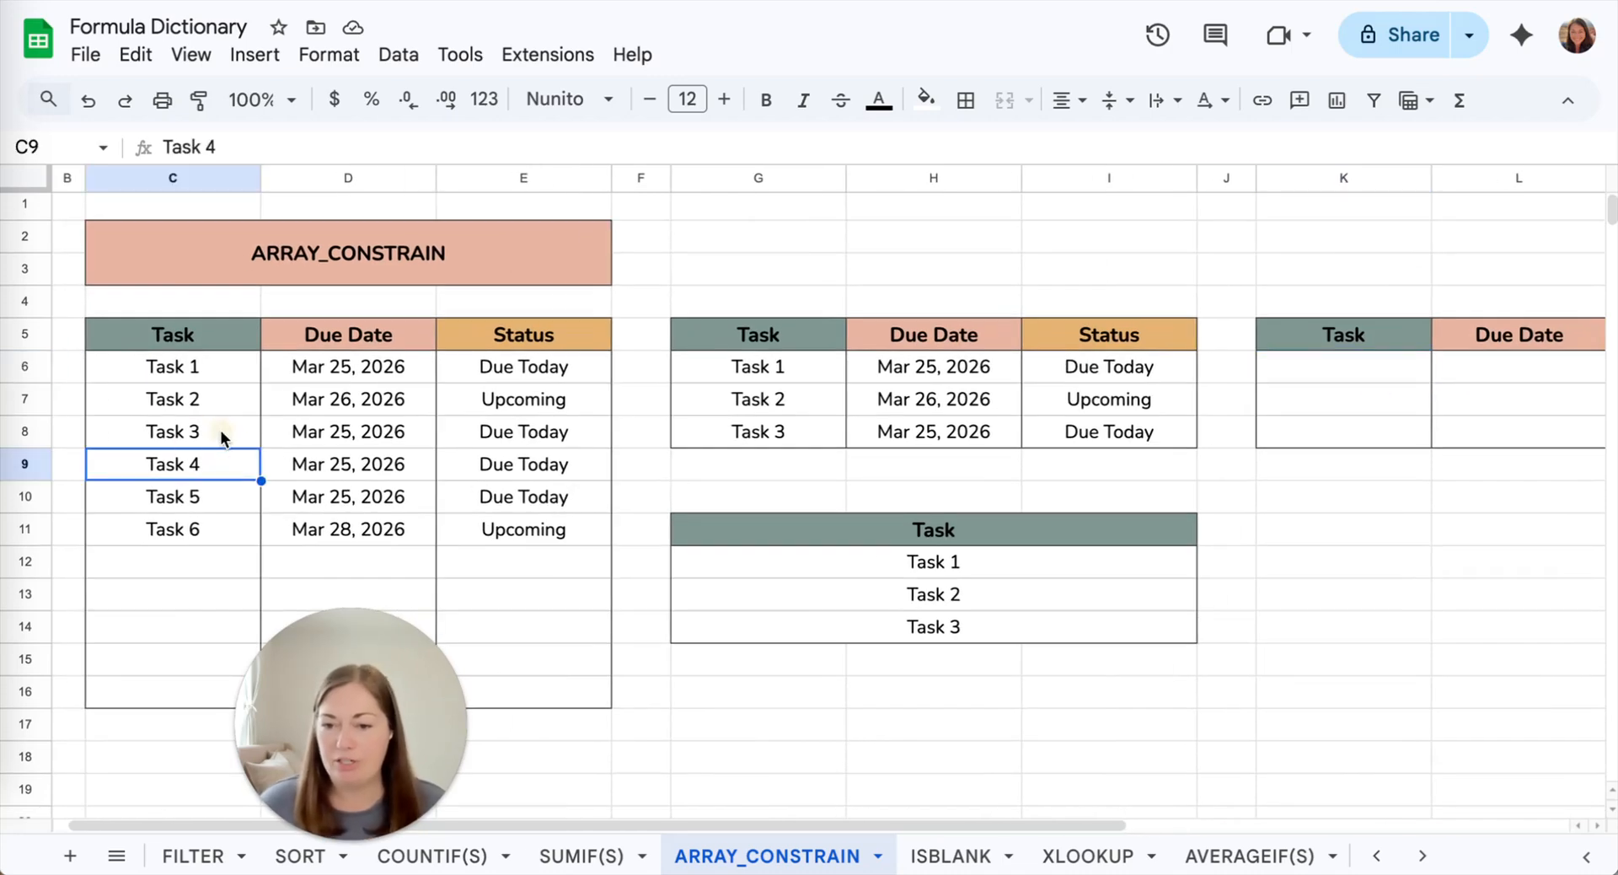
left_click(213, 430)
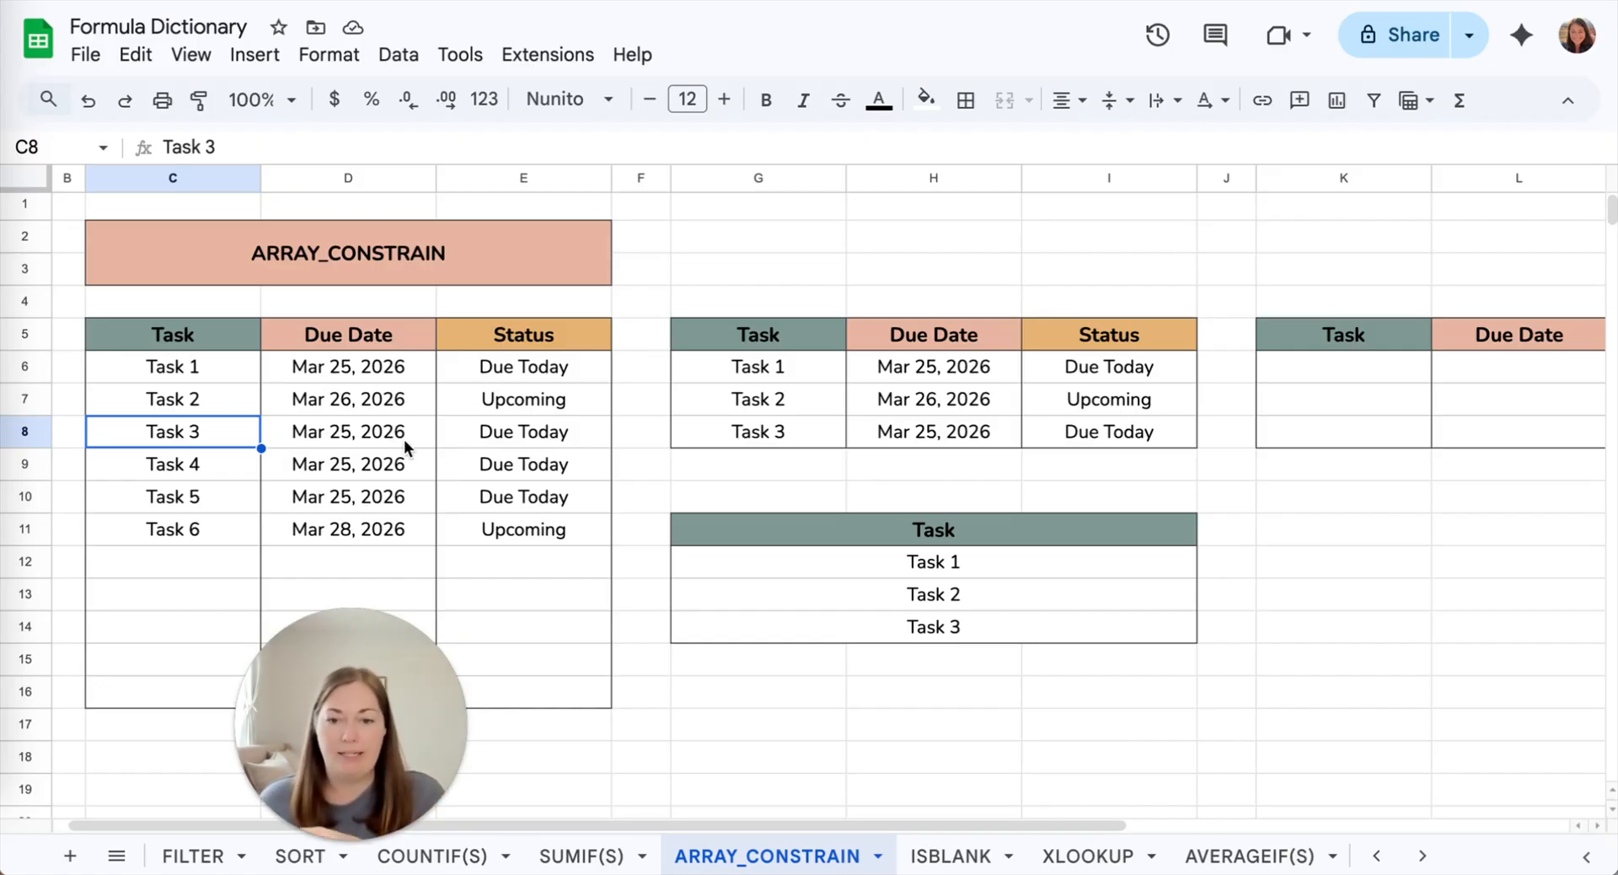
double_click(201, 434)
key("BackSpace")
type("7")
key("Return")
Rename the fourth task in the source table, cell C9, to "Task 3".
left_click(221, 499)
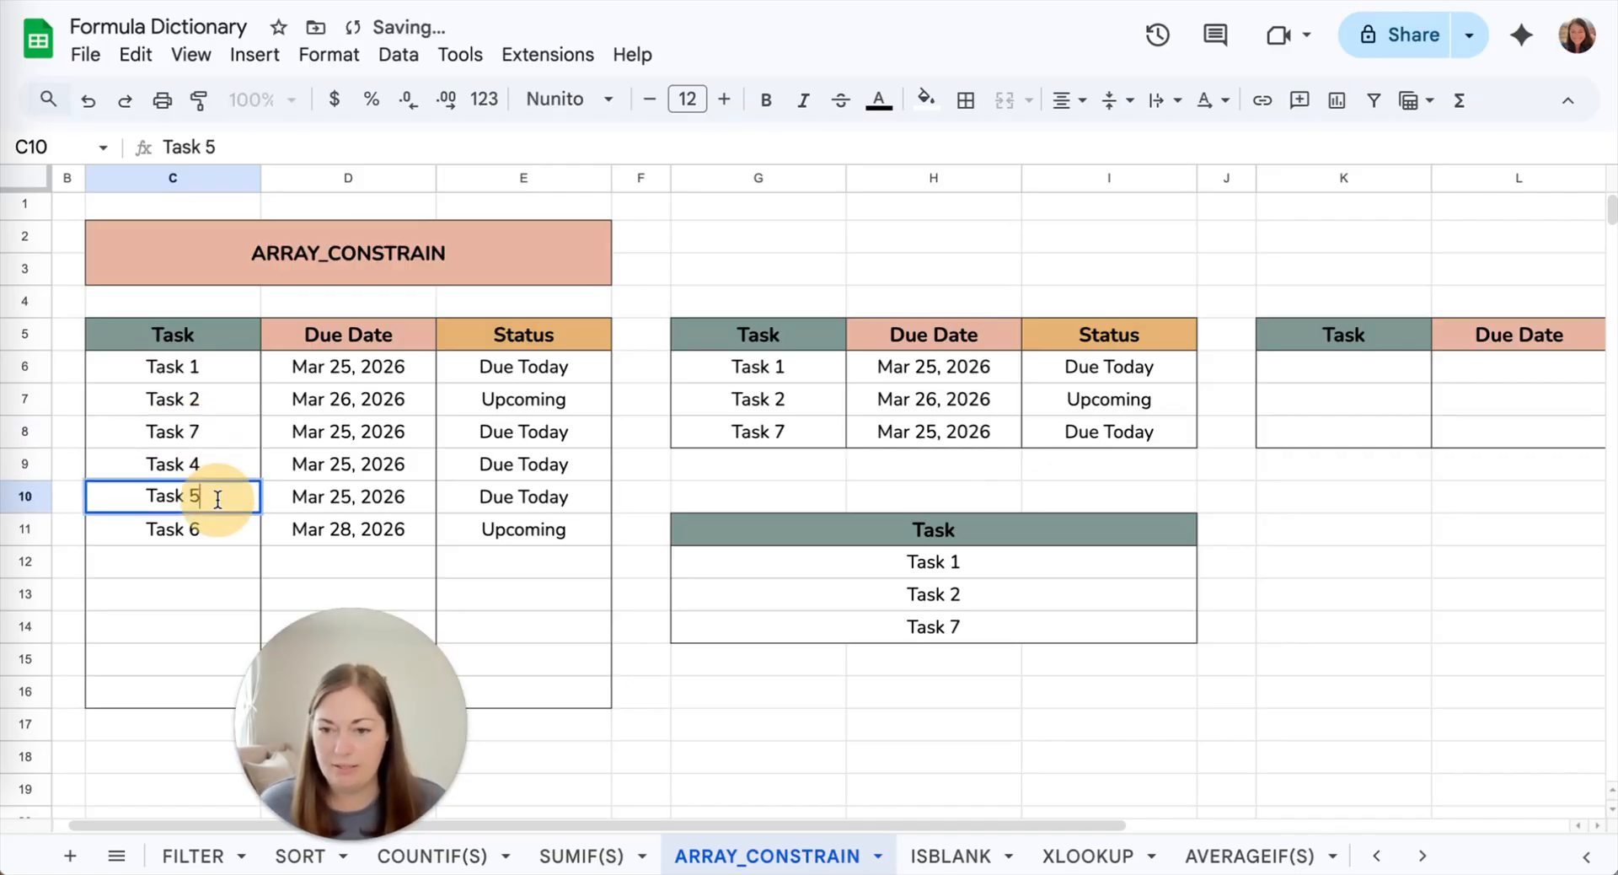
double_click(221, 464)
key("BackSpace")
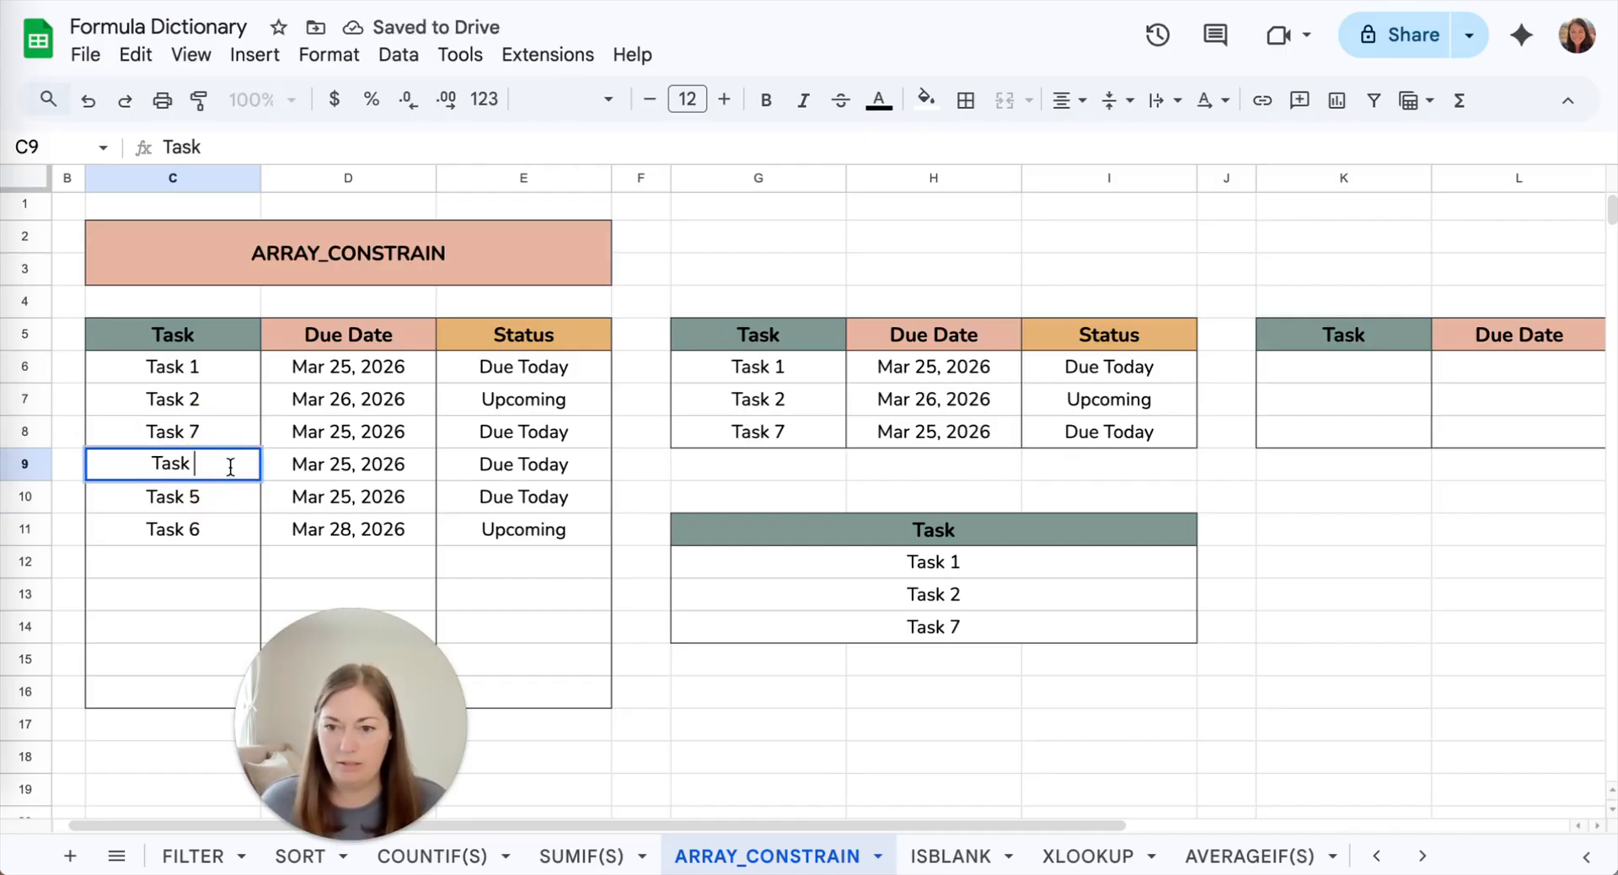
type("3")
key("Return")
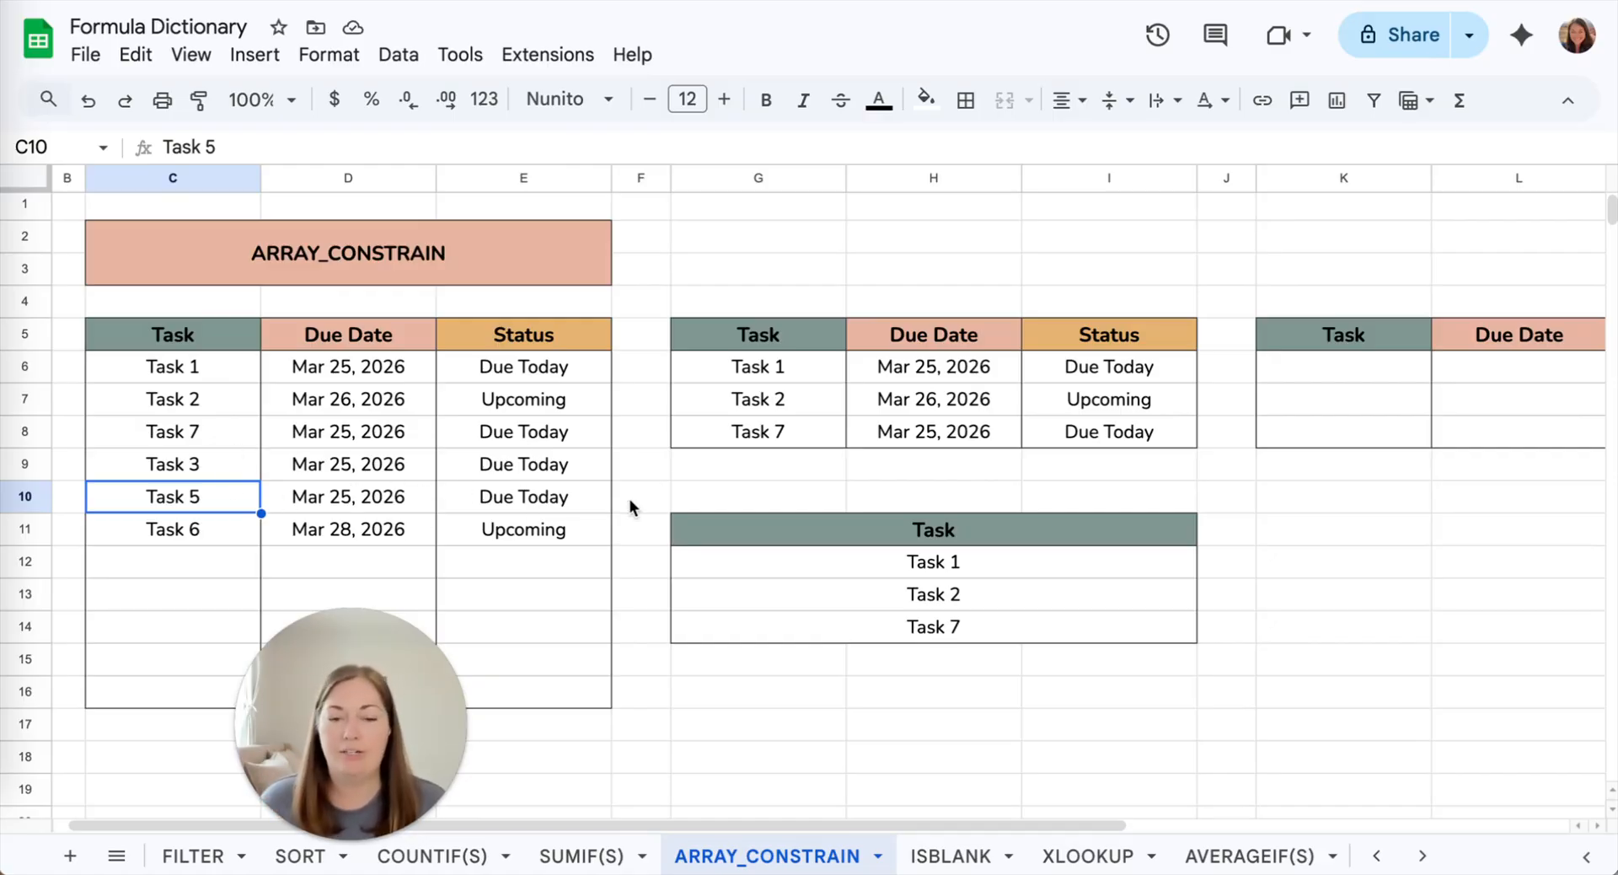
Enter =FILTER(C6:E16,E6:E16="Due Today") in K6 to return only the tasks due today.
scroll(1252, 552, "right", 5)
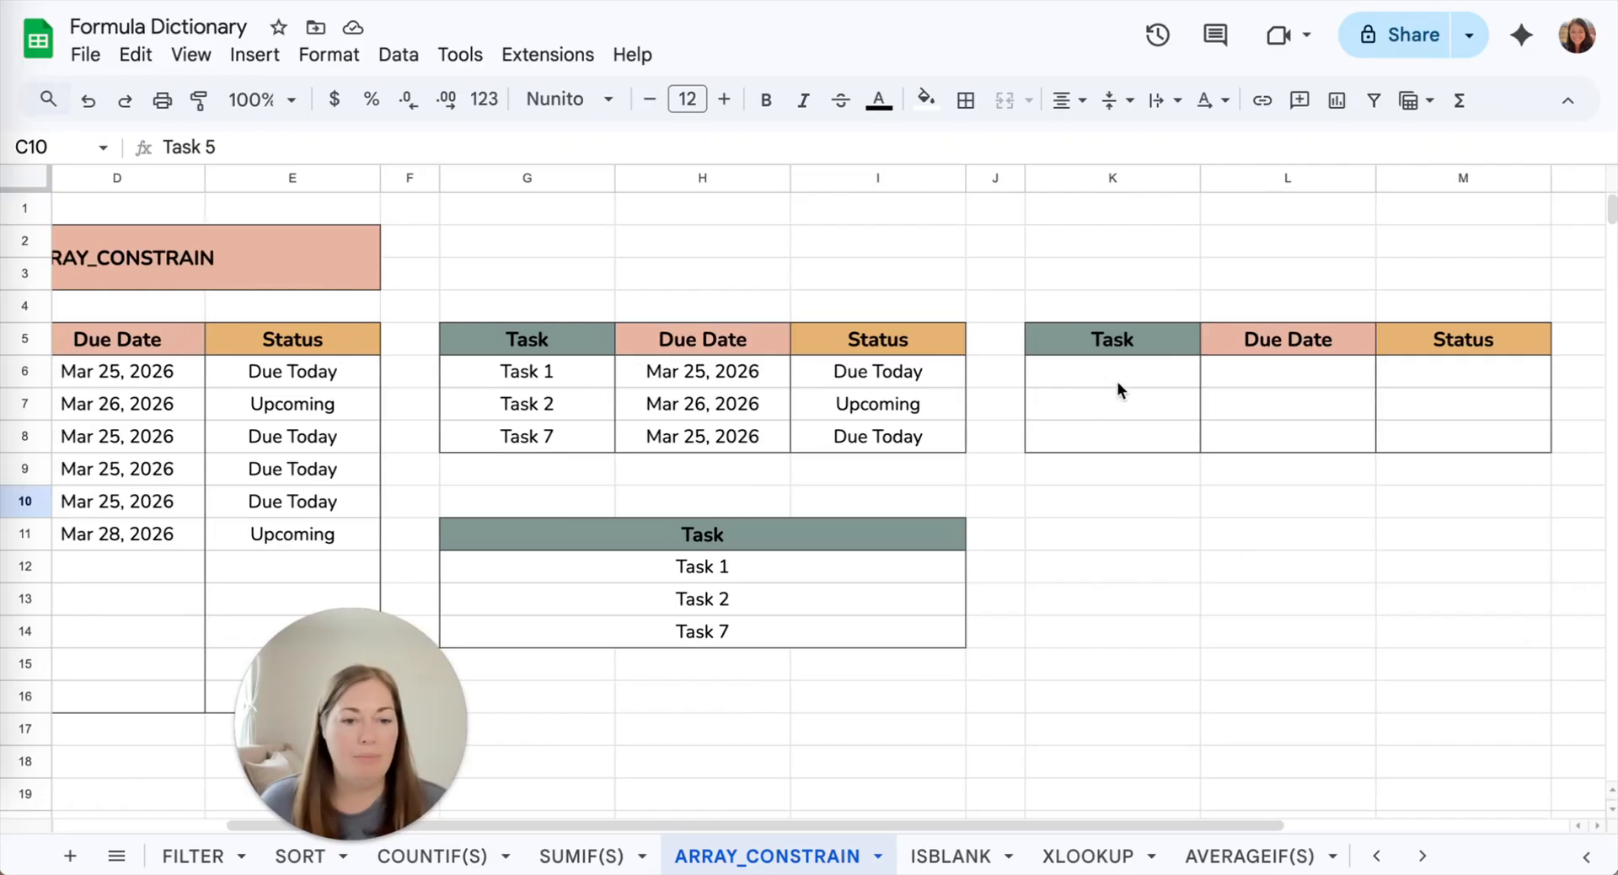
left_click(1114, 379)
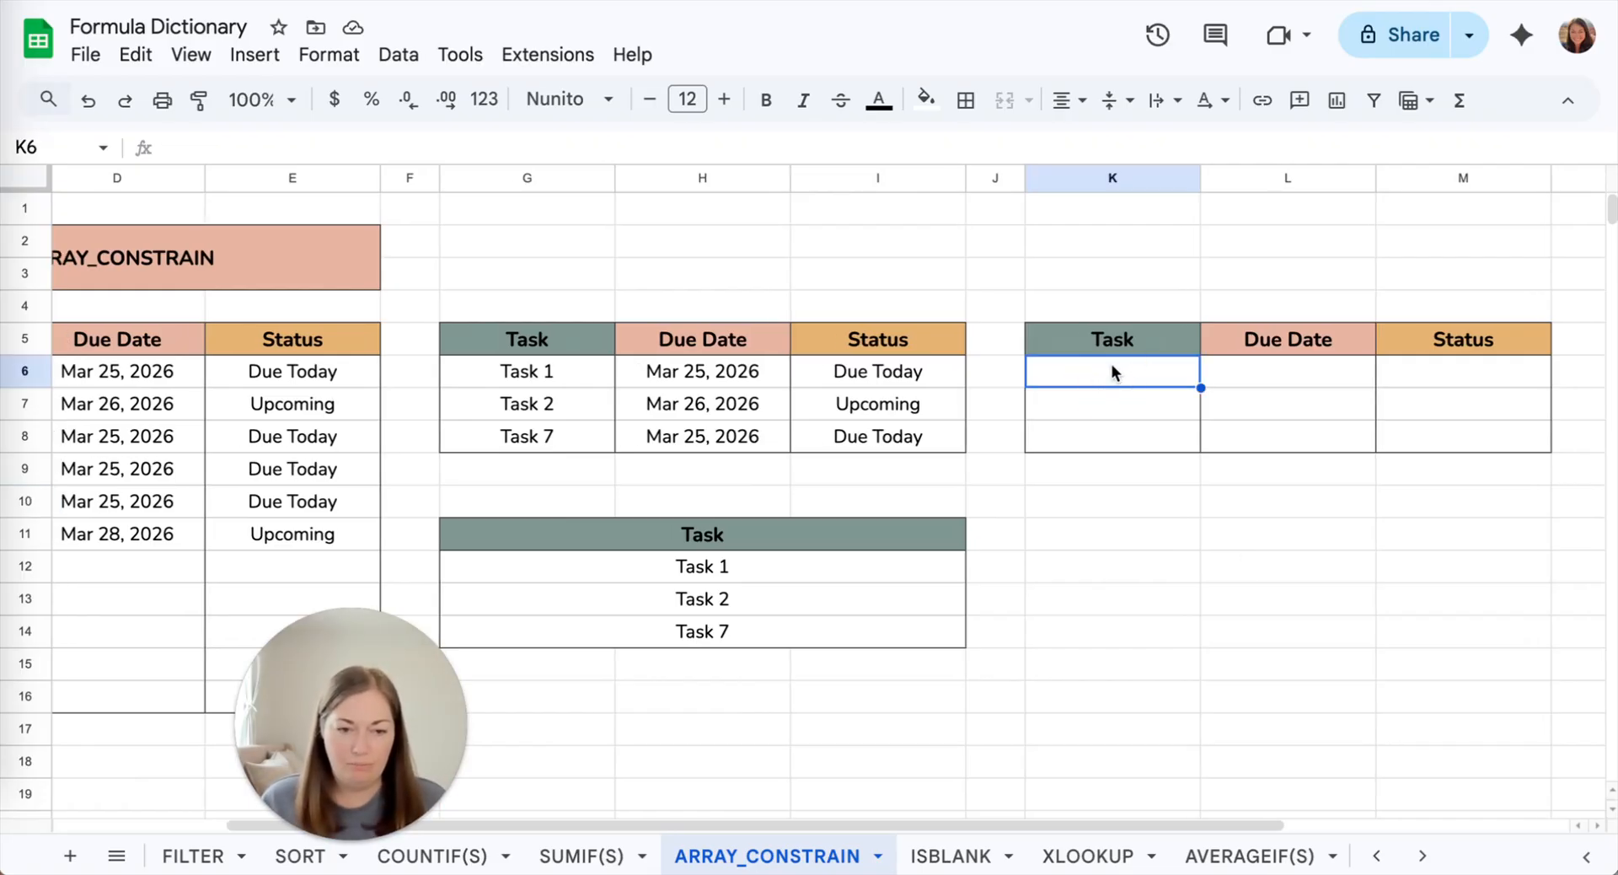
type("=")
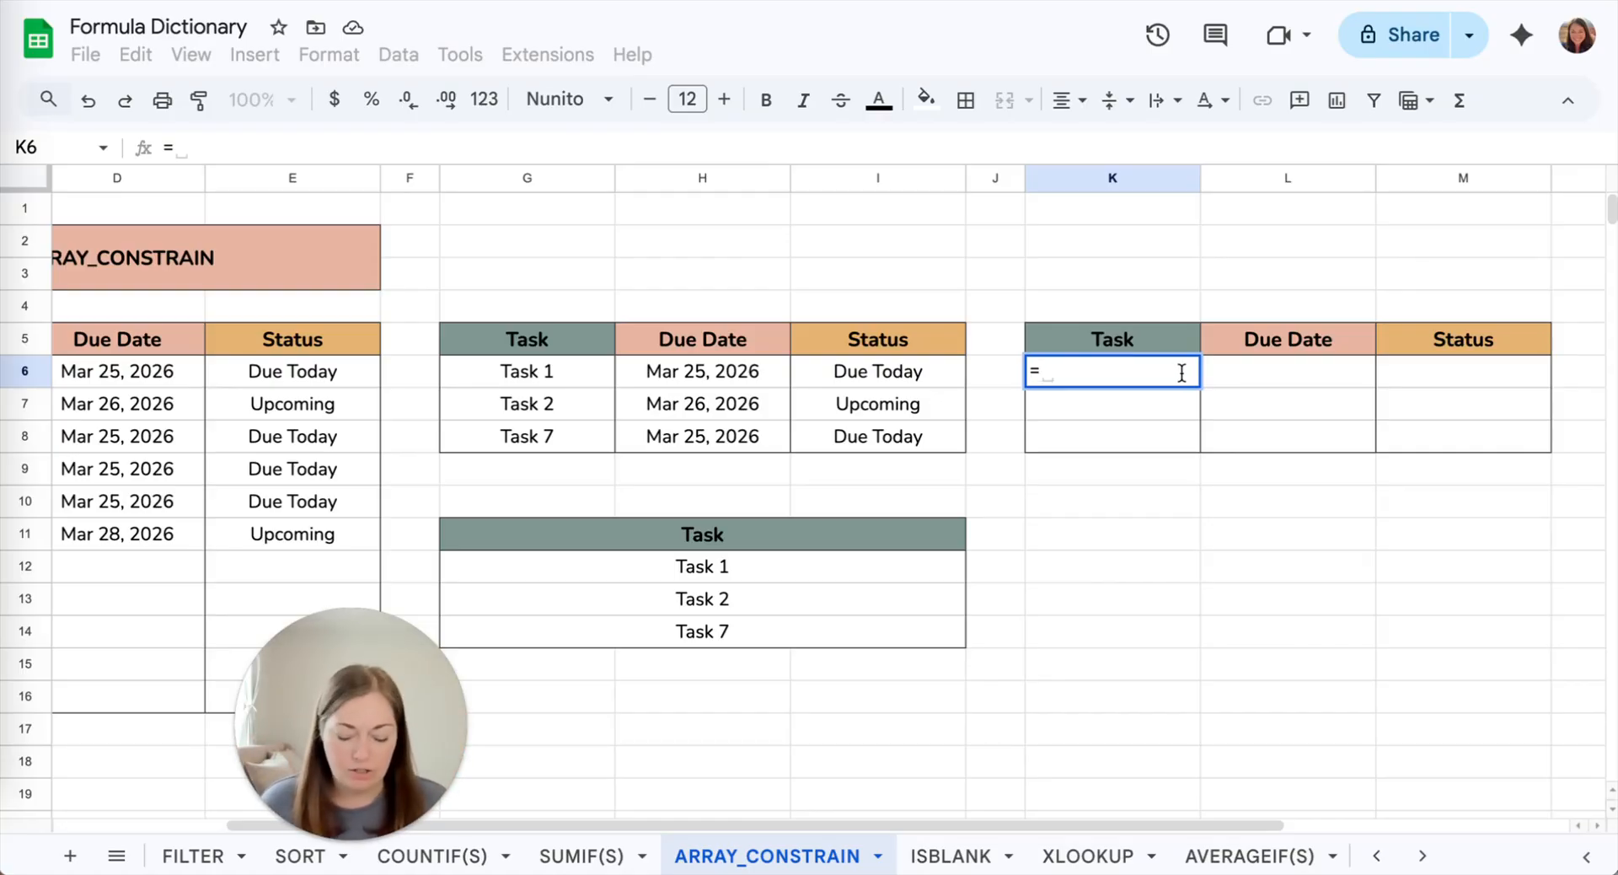
type("FIL")
key("Tab")
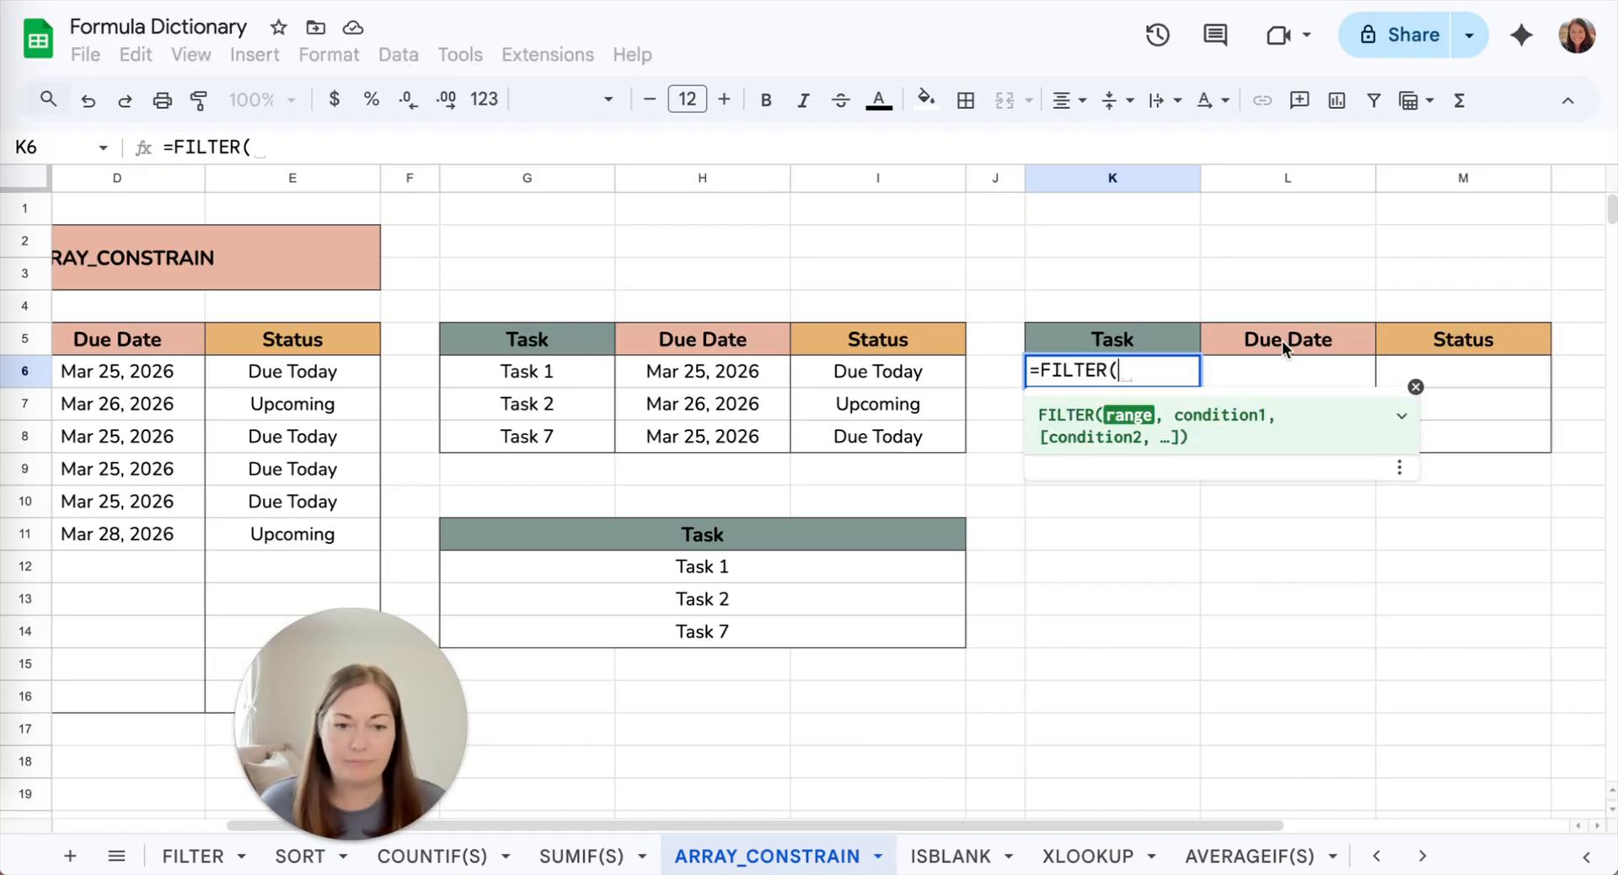
scroll(770, 365, "left", 3)
left_click_drag(271, 366, 555, 694)
type(",")
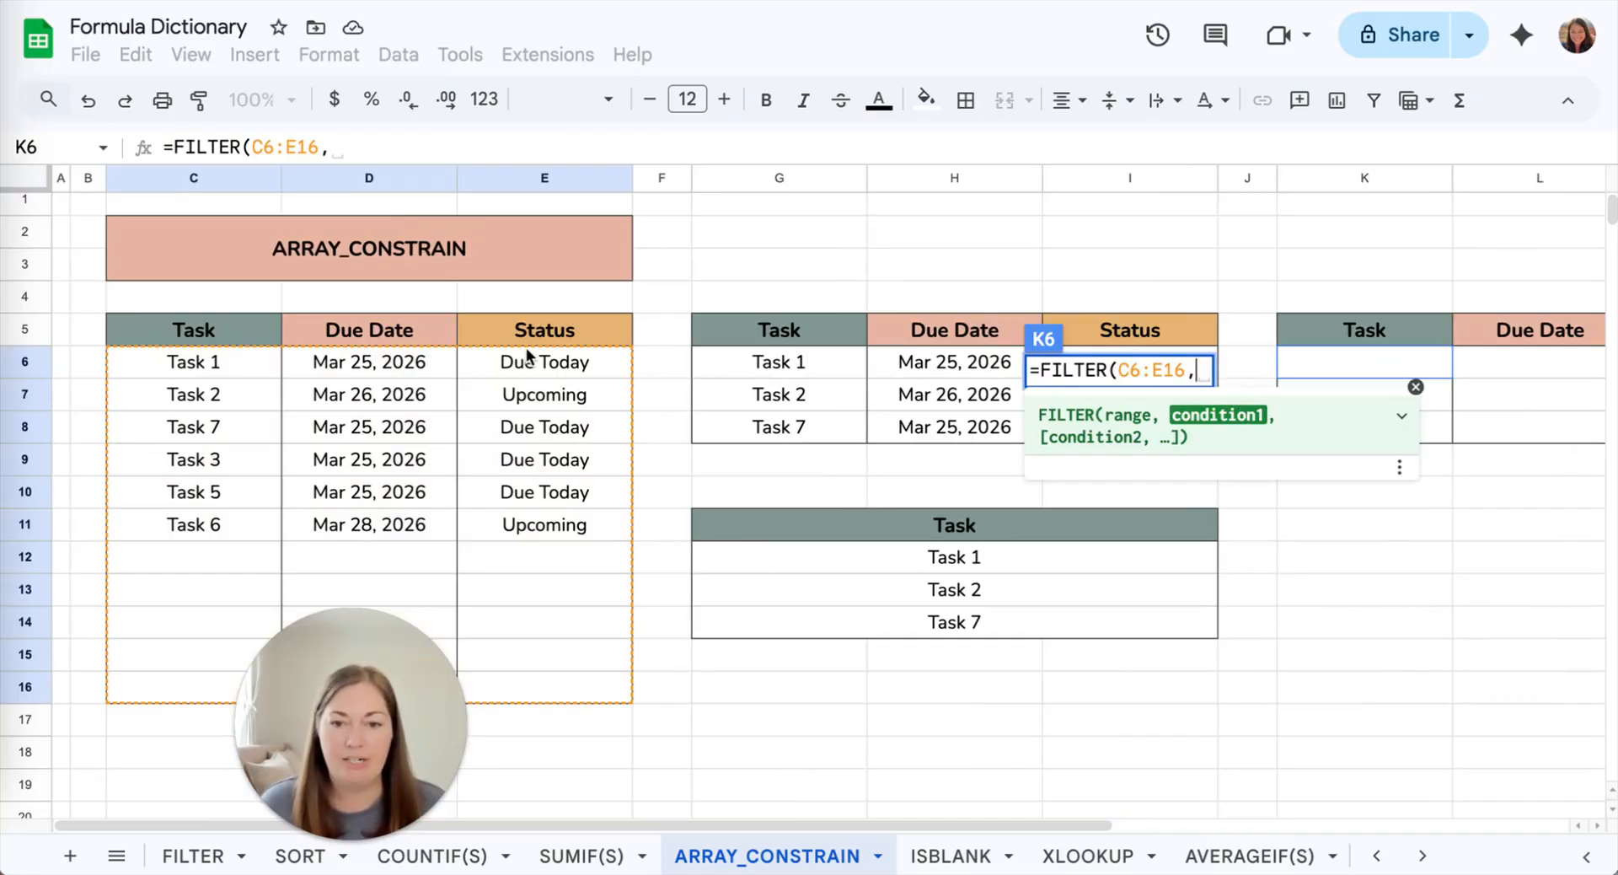
left_click_drag(531, 364, 559, 679)
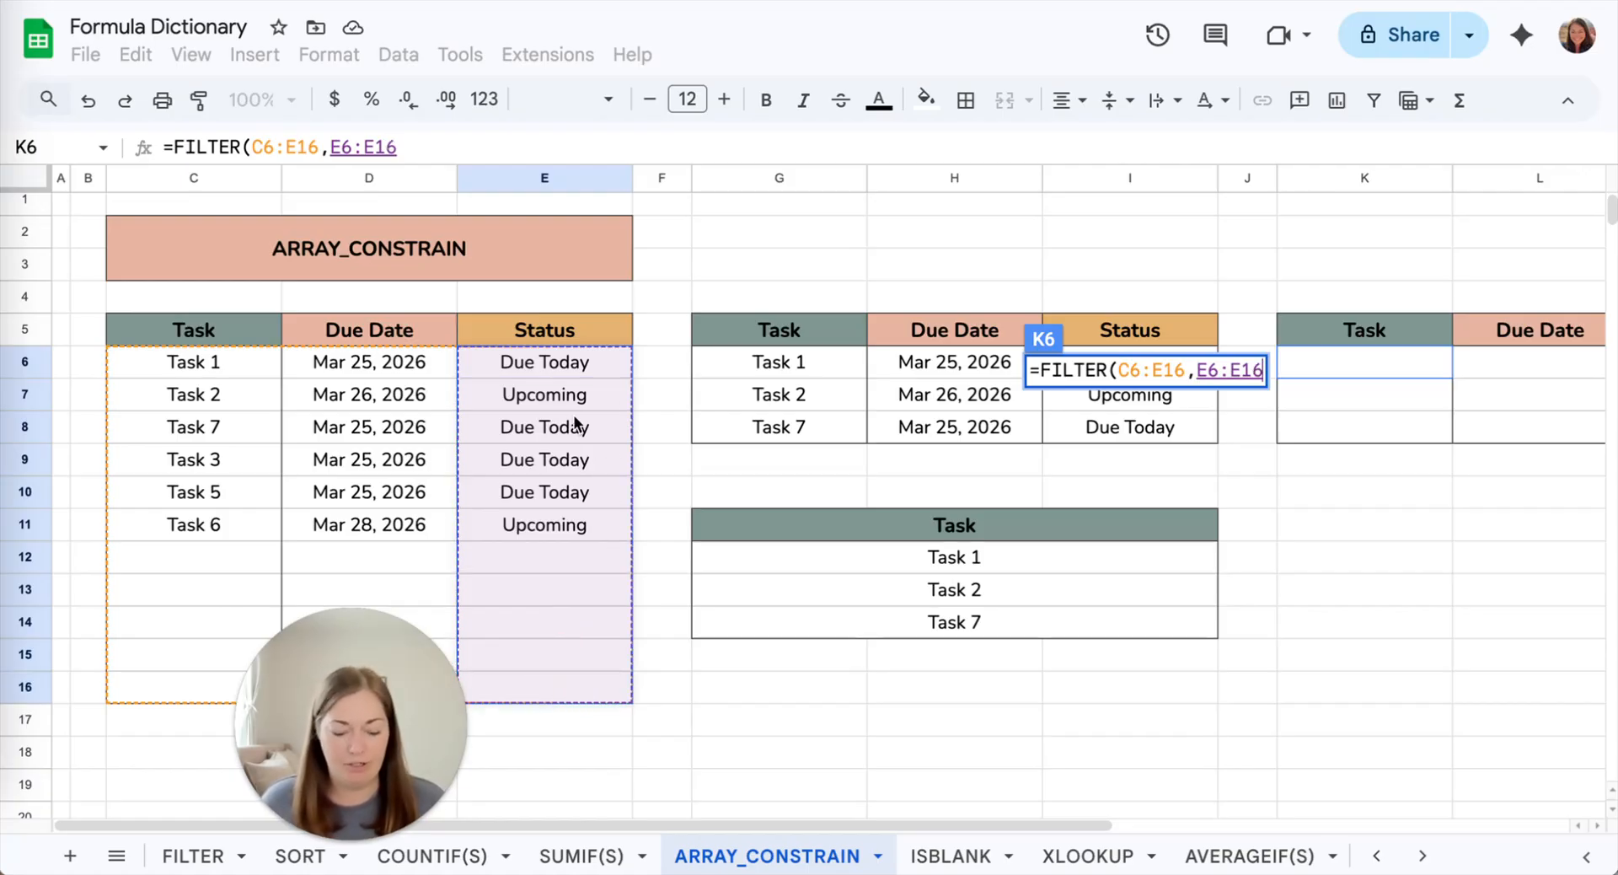
type("=\"Due Today\"")
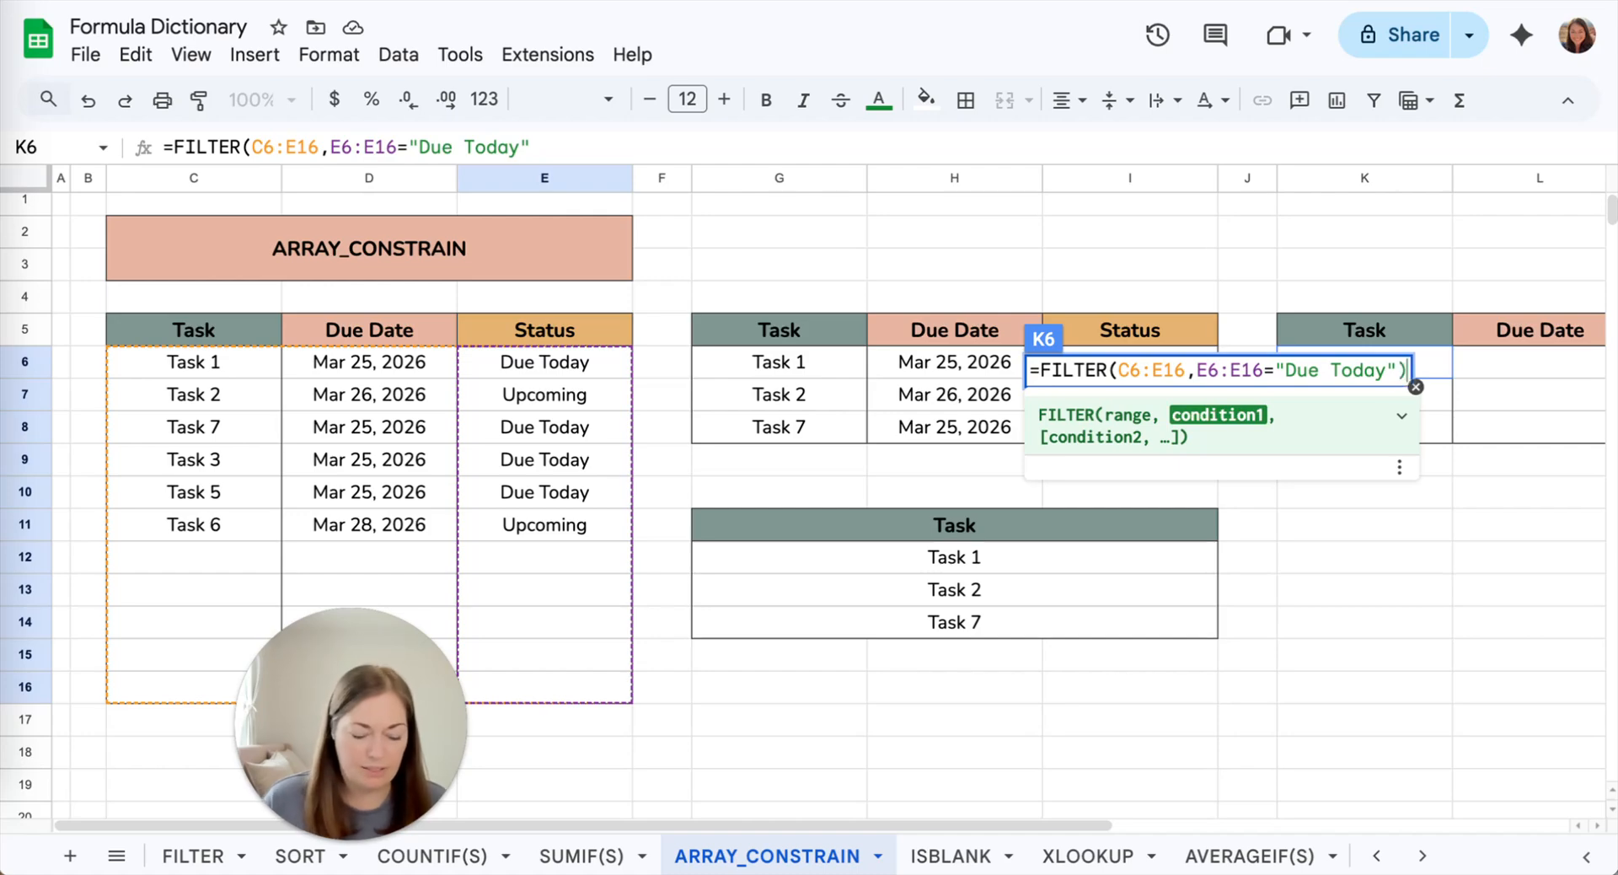
type(")")
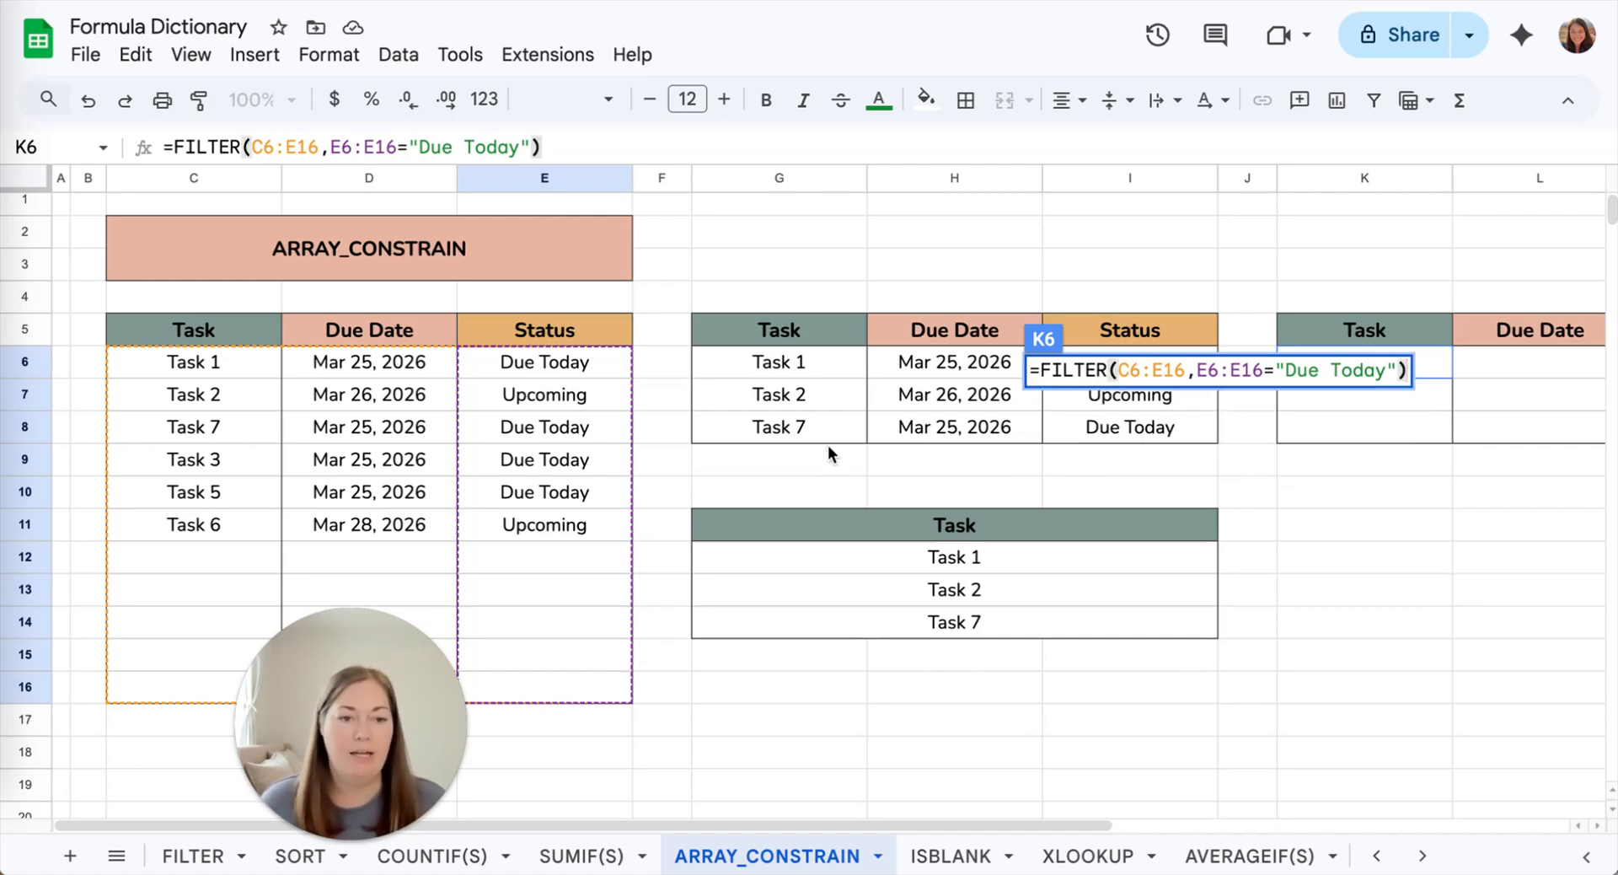
scroll(944, 459, "right", 5)
key("Return")
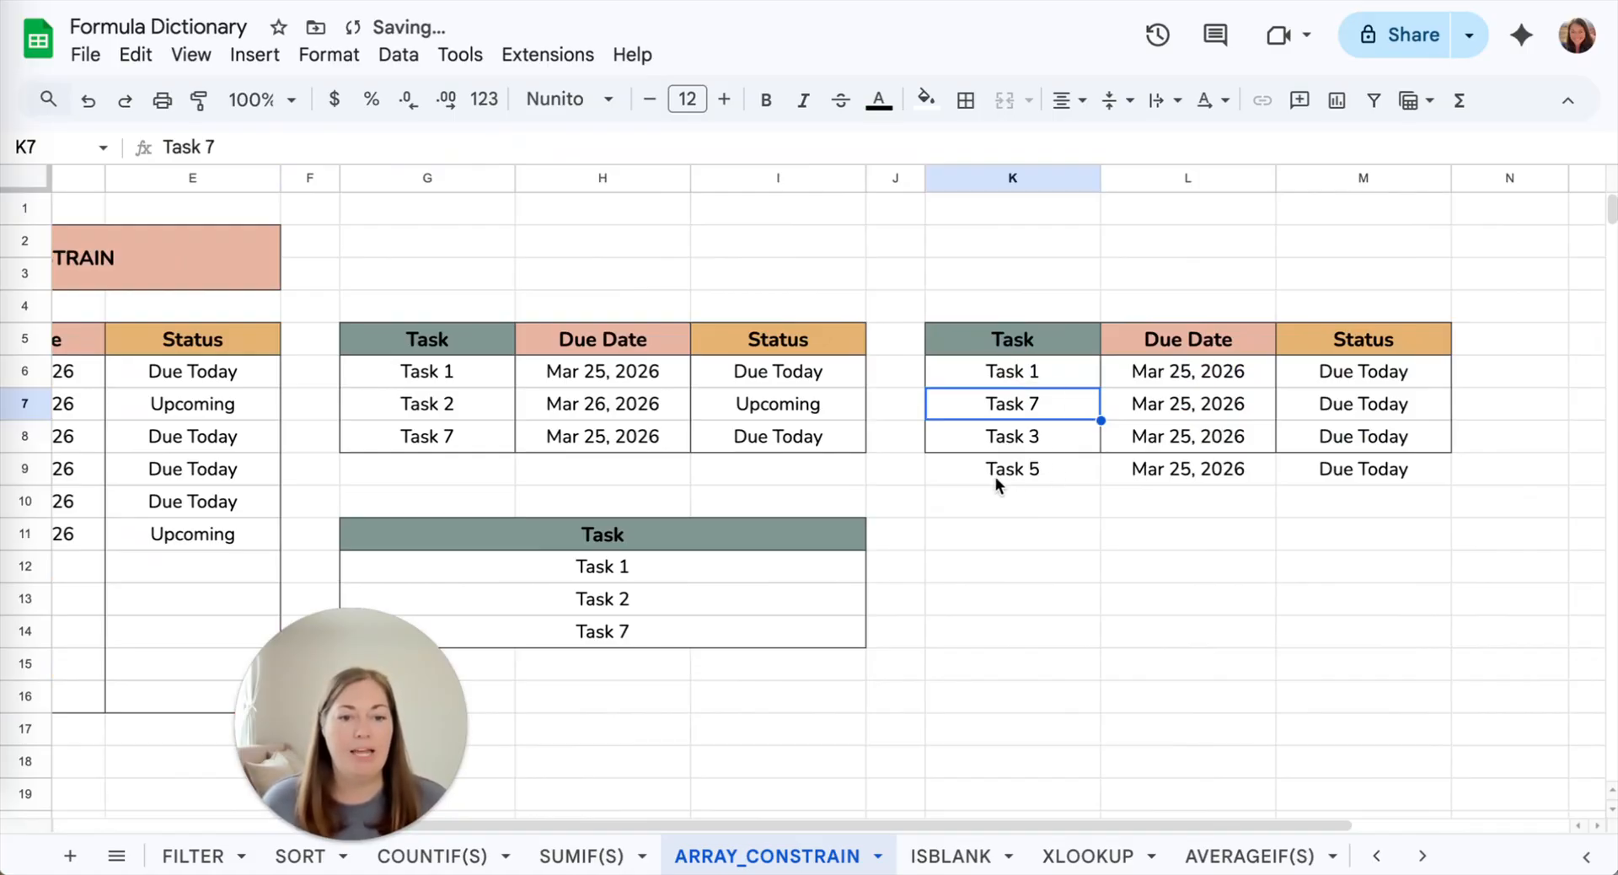
scroll(1059, 522, "left", 1)
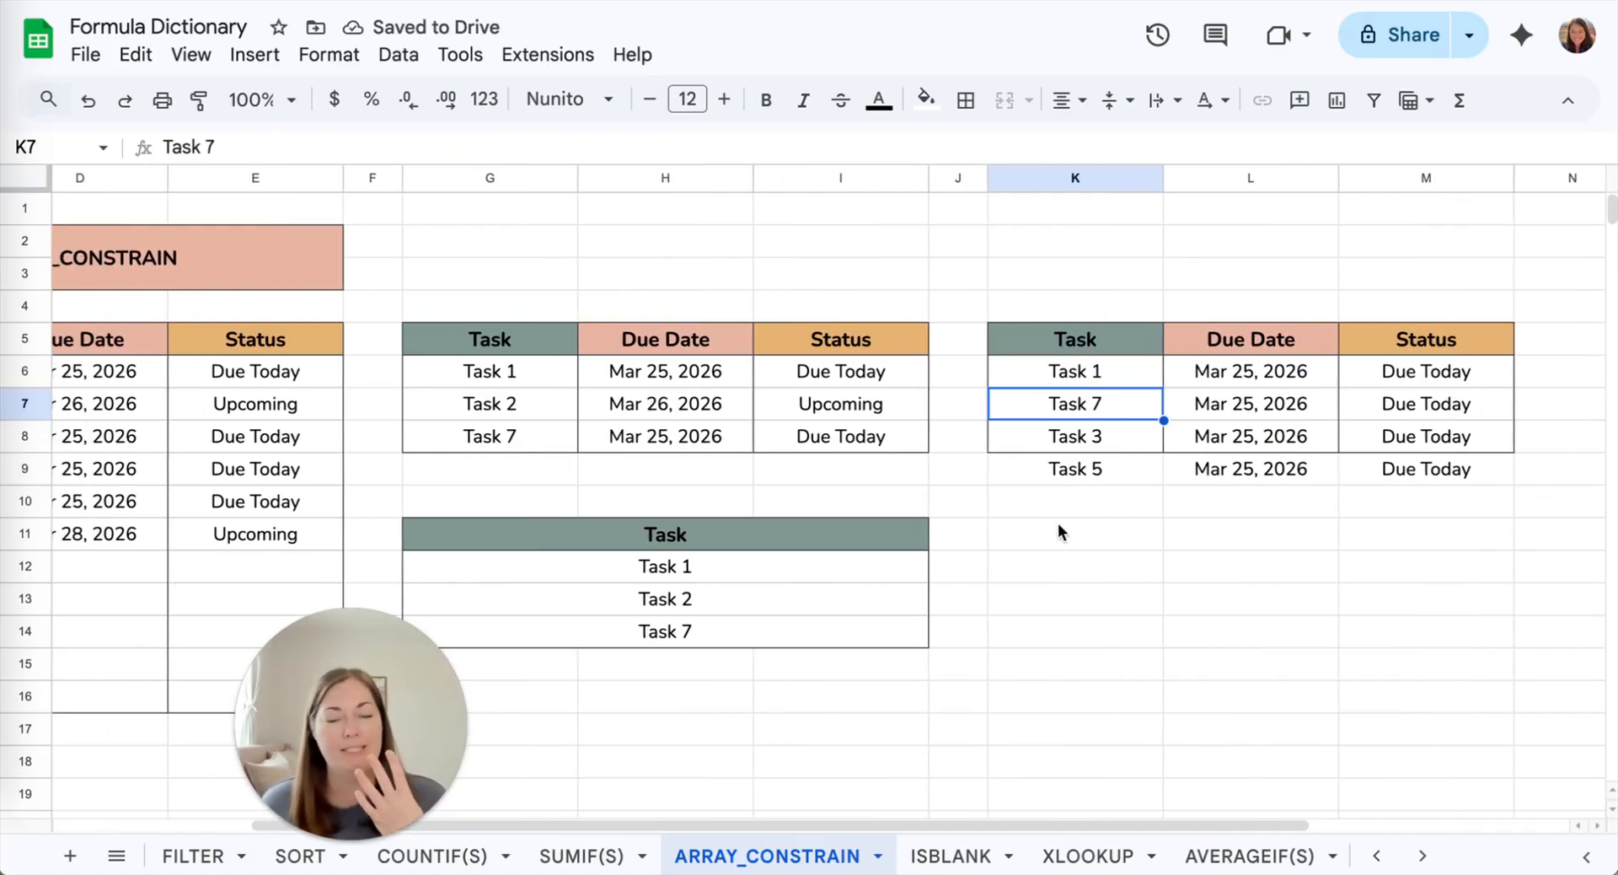
scroll(1058, 523, "down", 1)
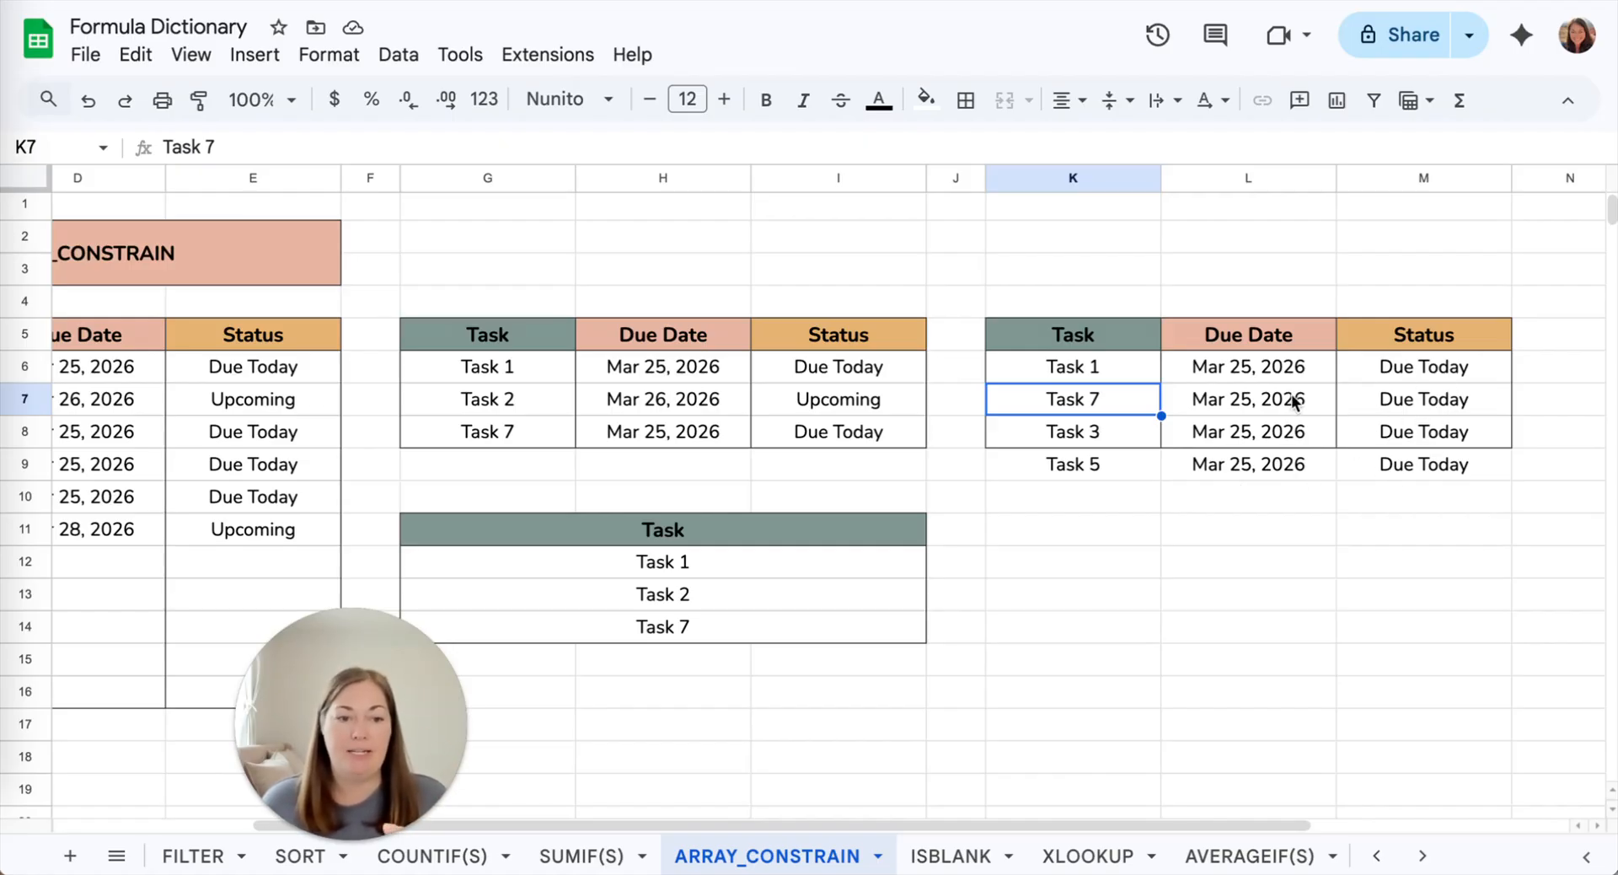
left_click(1085, 370)
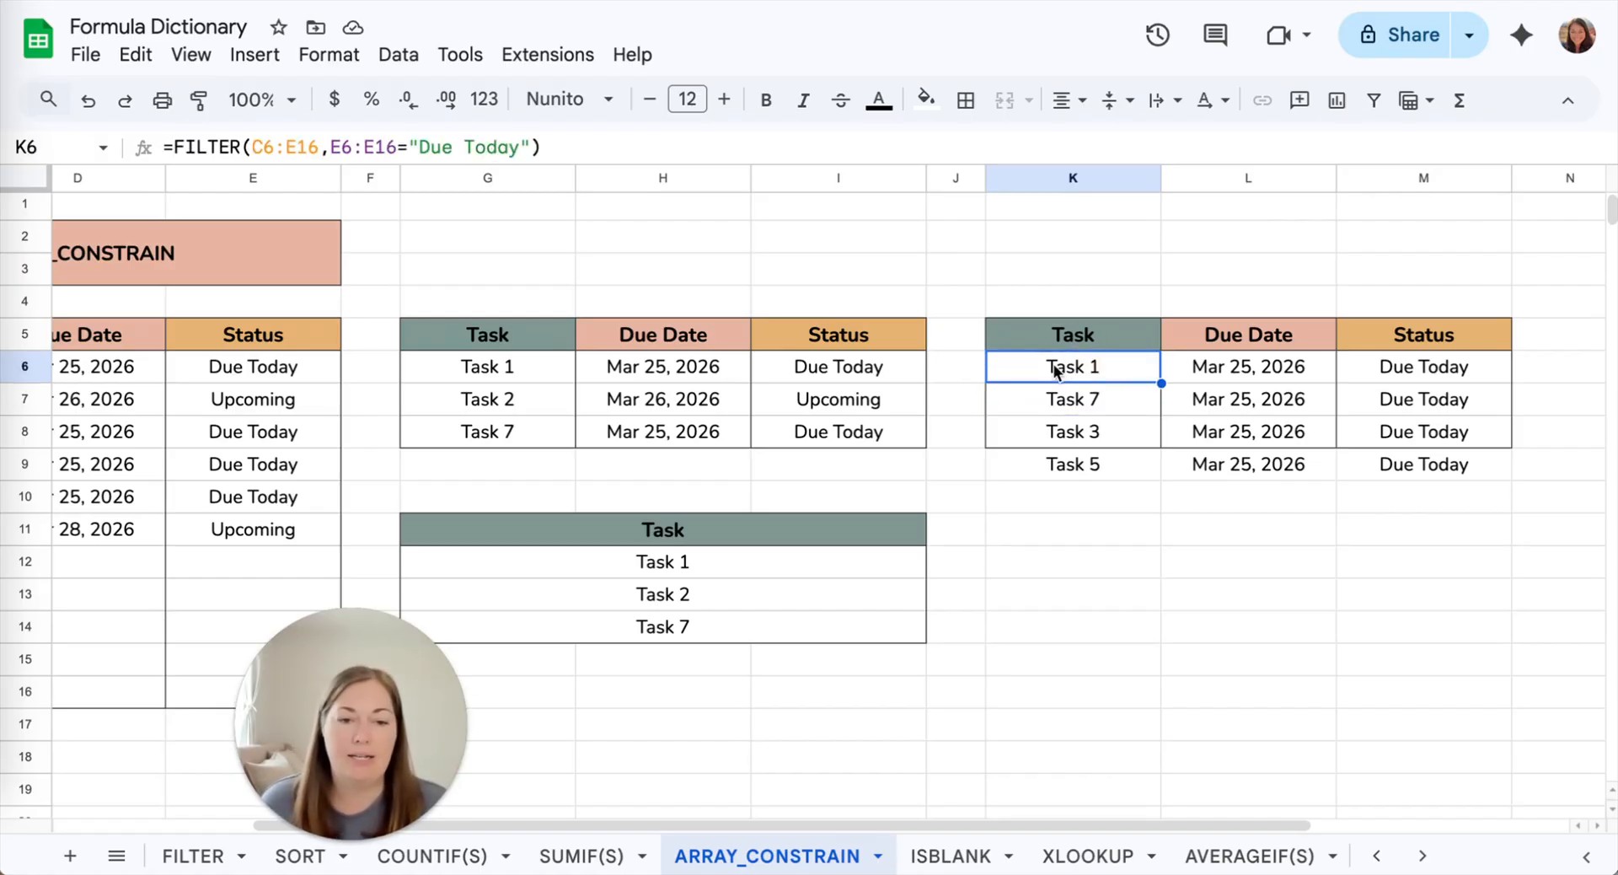
double_click(1054, 365)
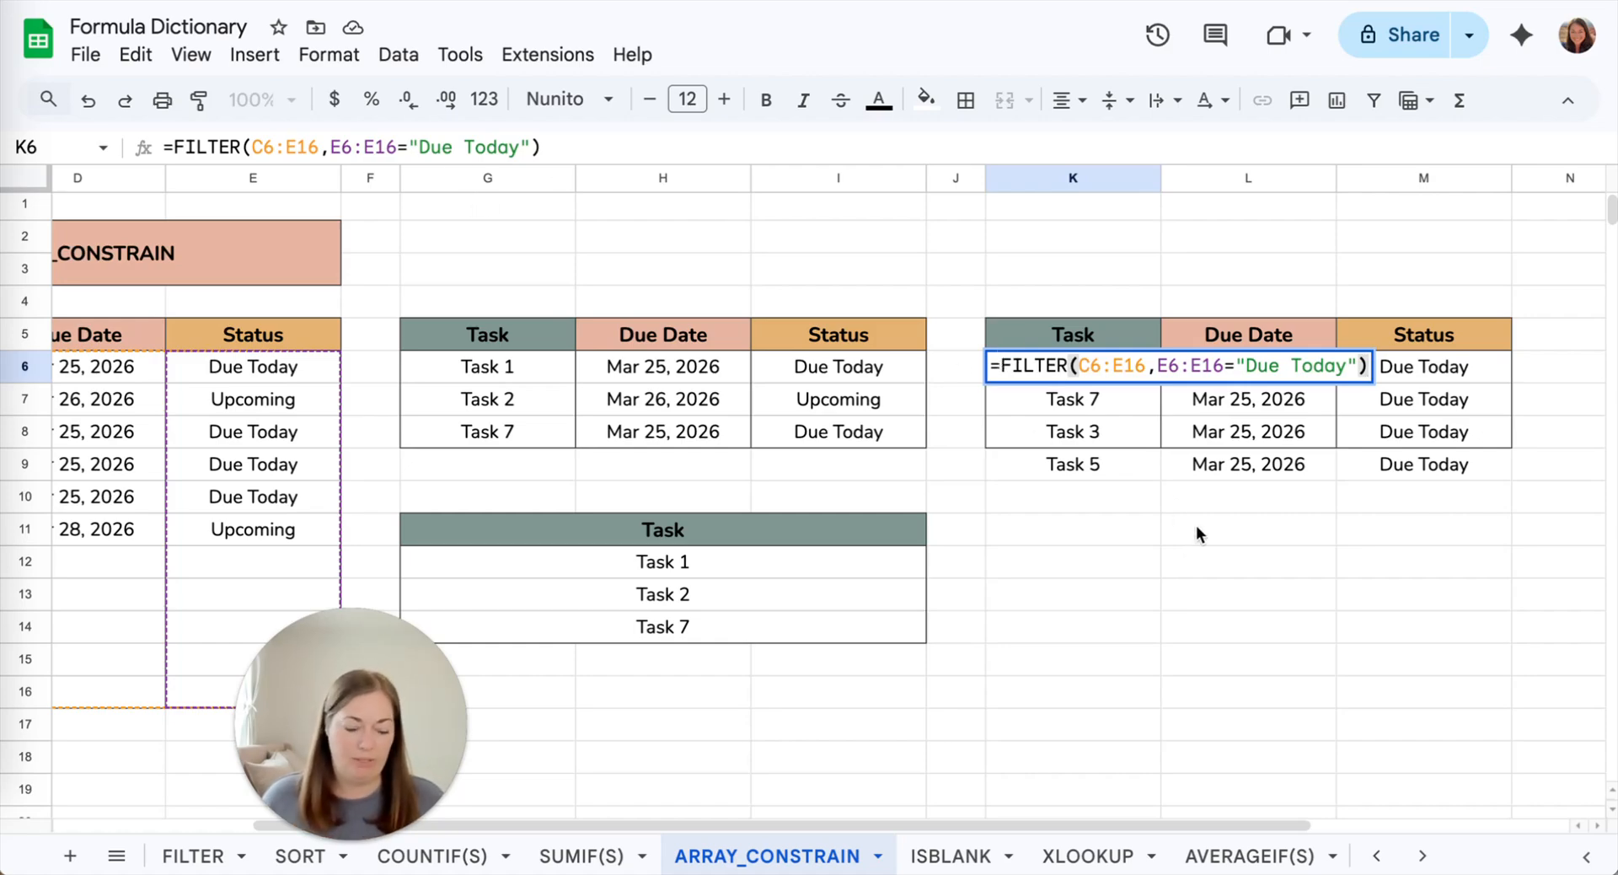
key("Return")
Set the sheet zoom to 150% for the filtered table in columns K to M.
left_click(274, 100)
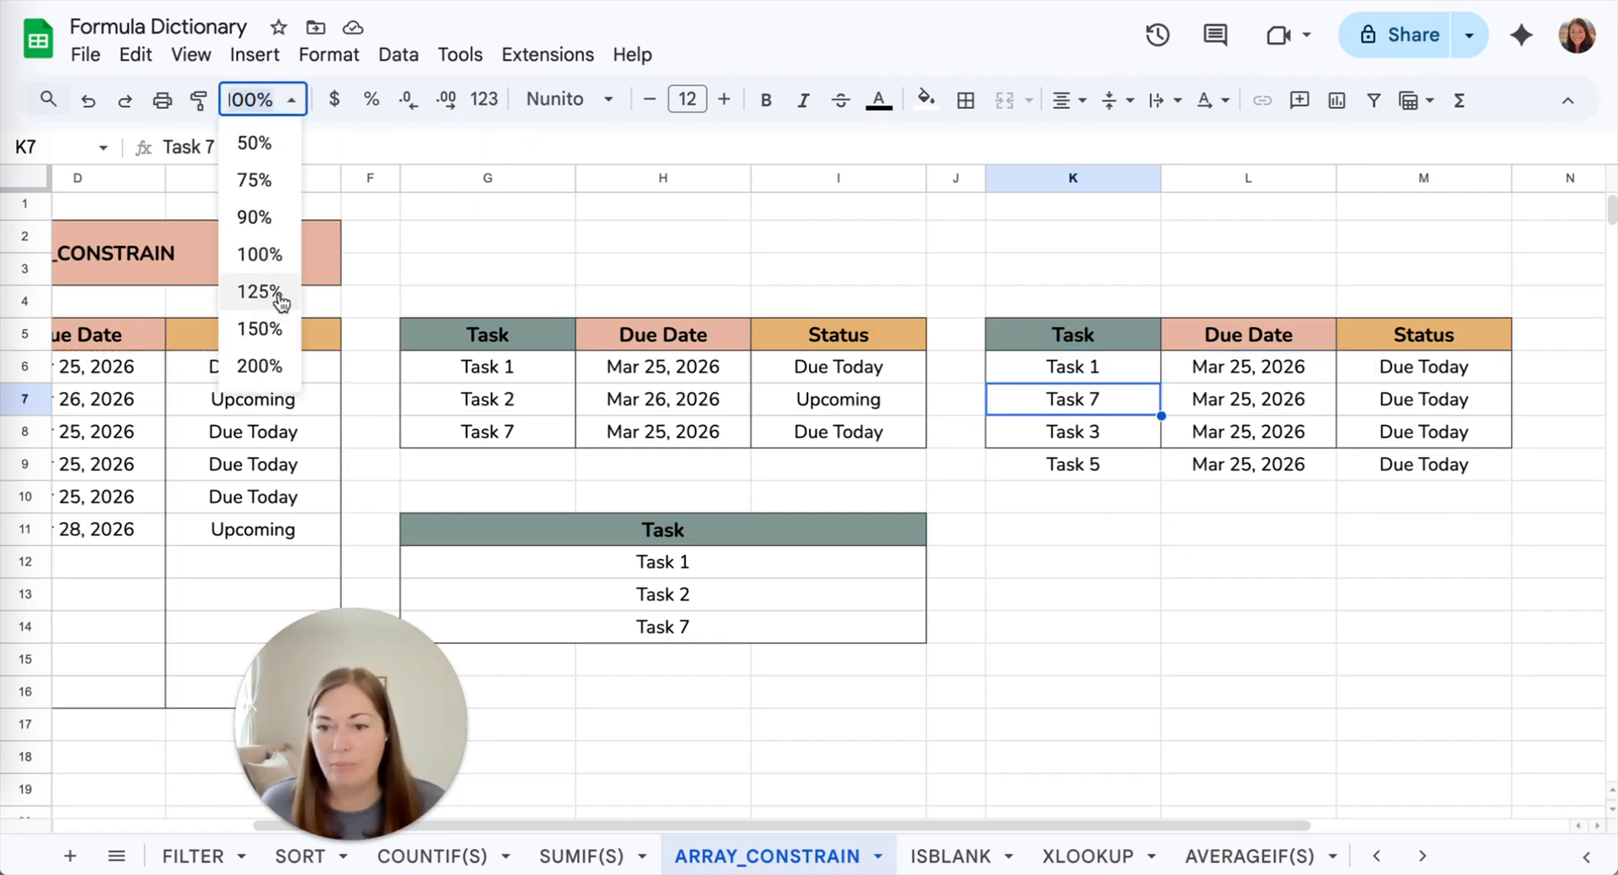
left_click(262, 328)
scroll(1015, 340, "right", 10)
scroll(1015, 341, "down", 2)
scroll(1020, 344, "left", 2)
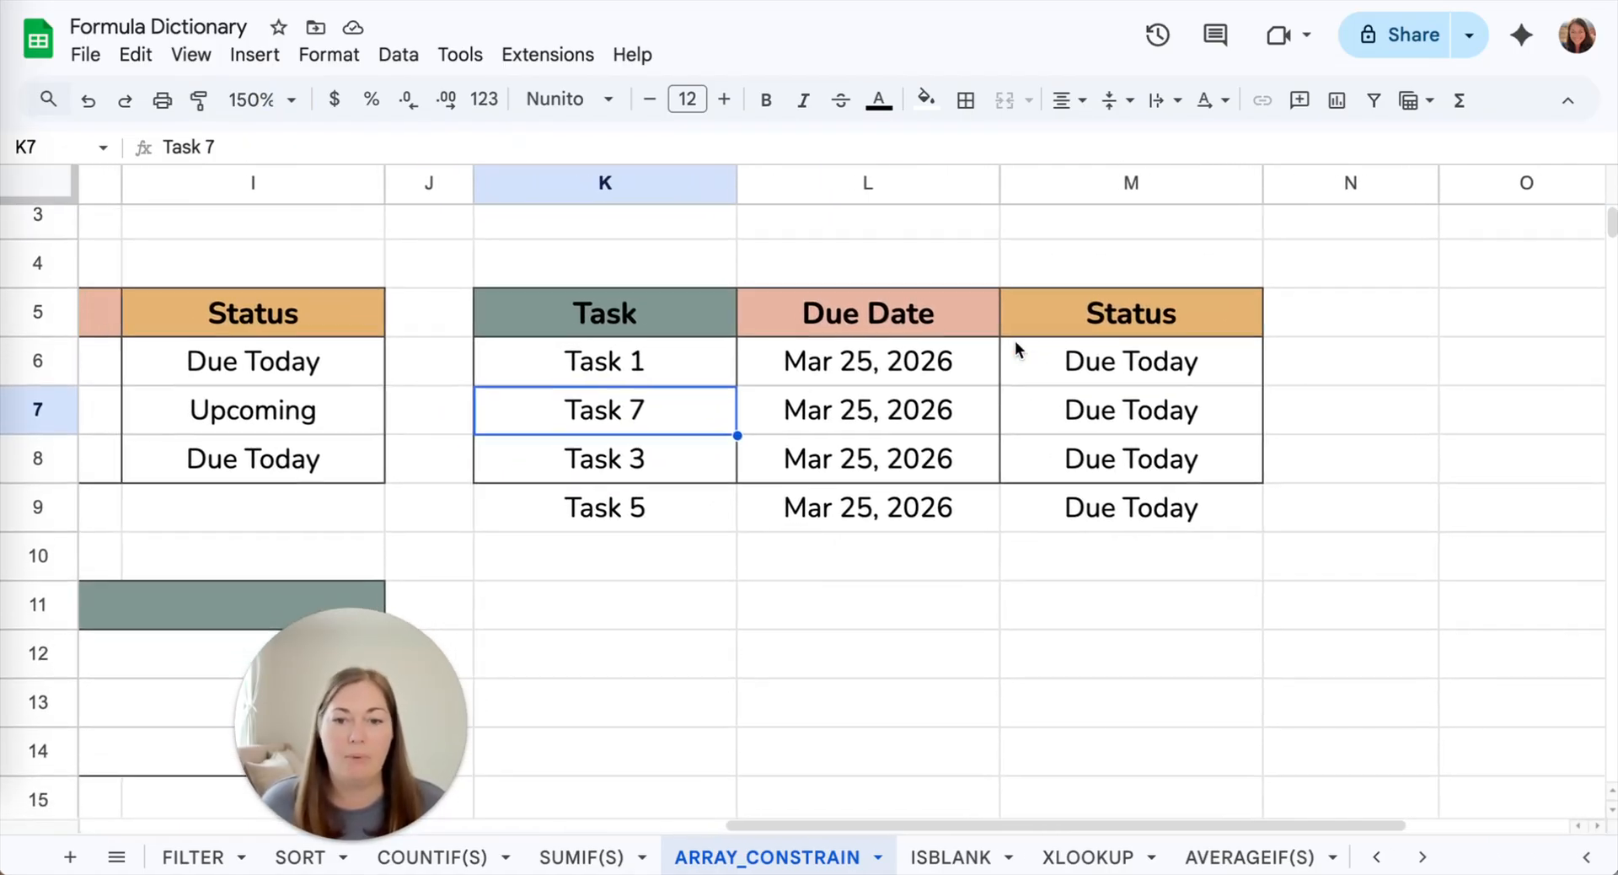
Wrap the existing FILTER formula in K6 in an opening SORT function, with the FILTER as its range.
left_click(672, 365)
double_click(674, 361)
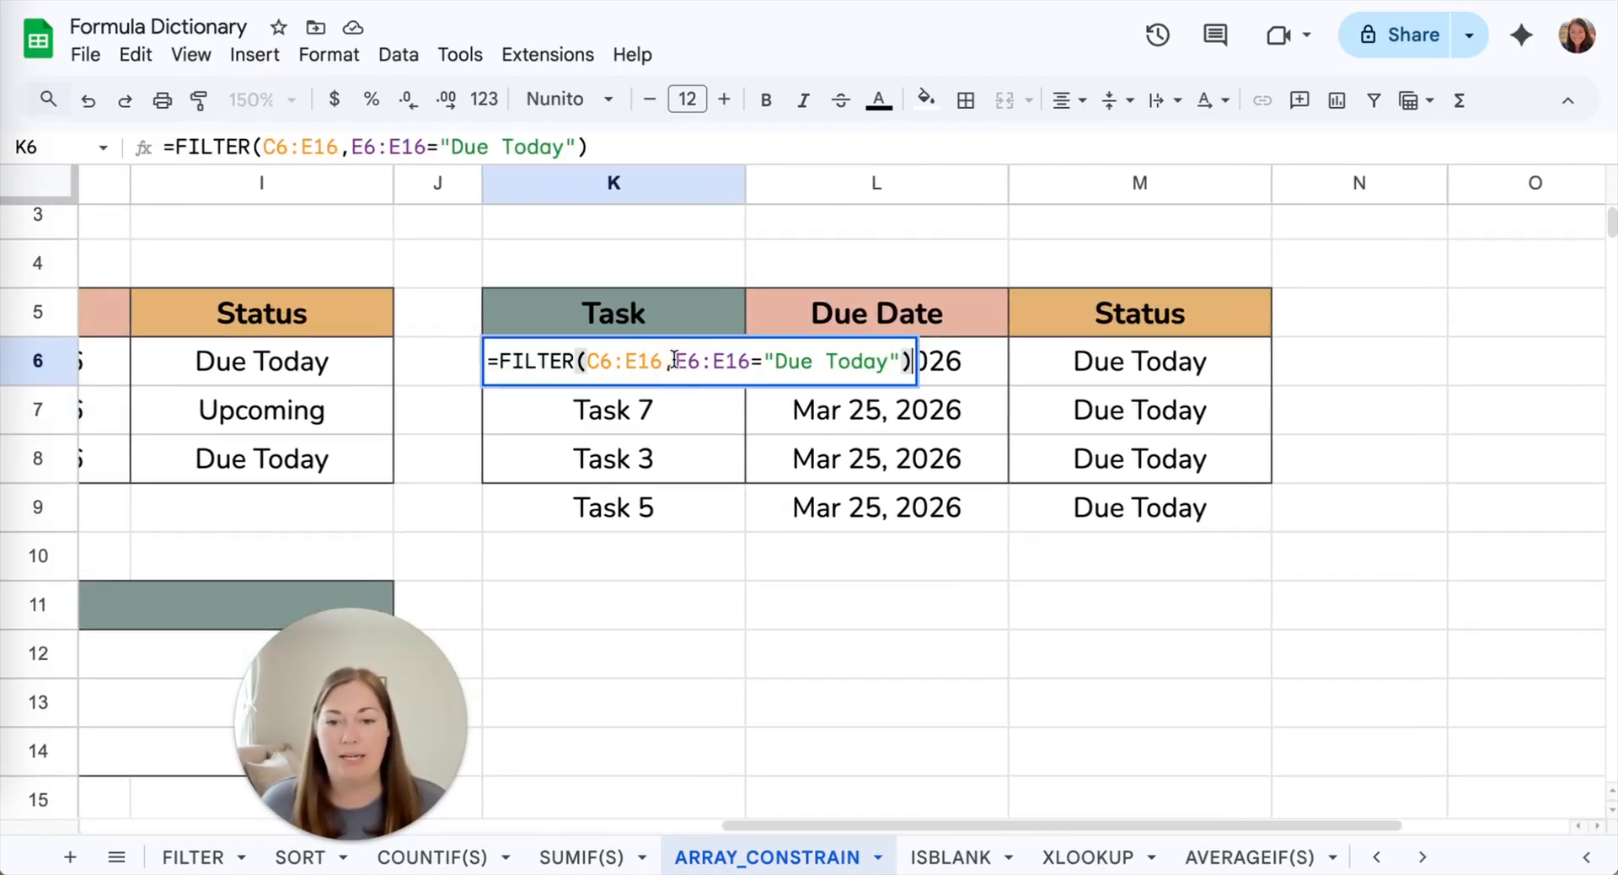
left_click(500, 362)
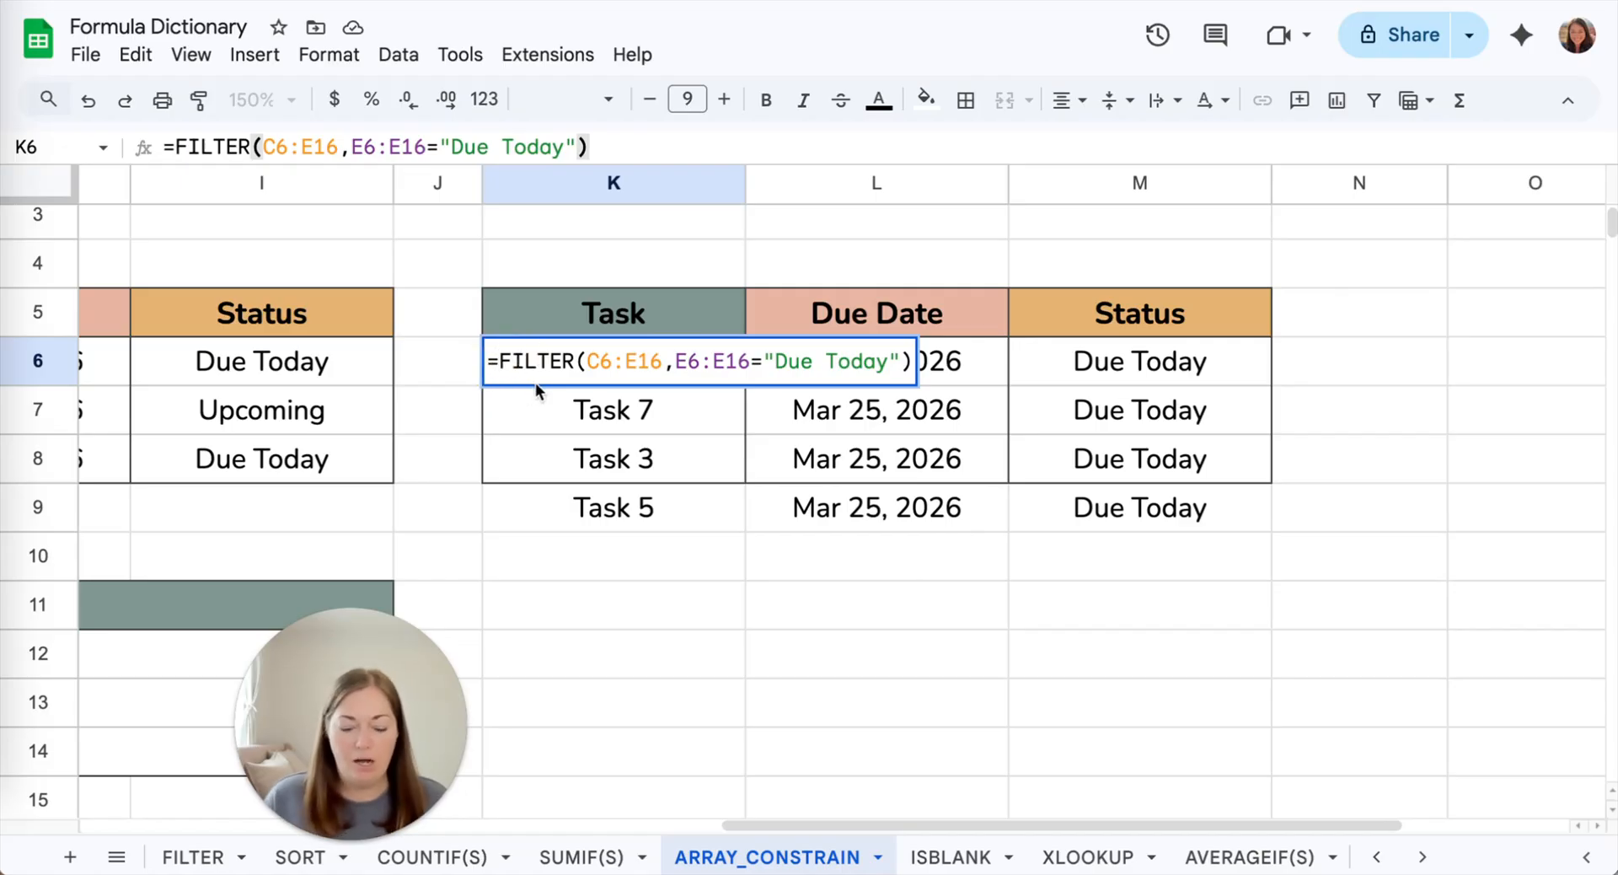
type("(")
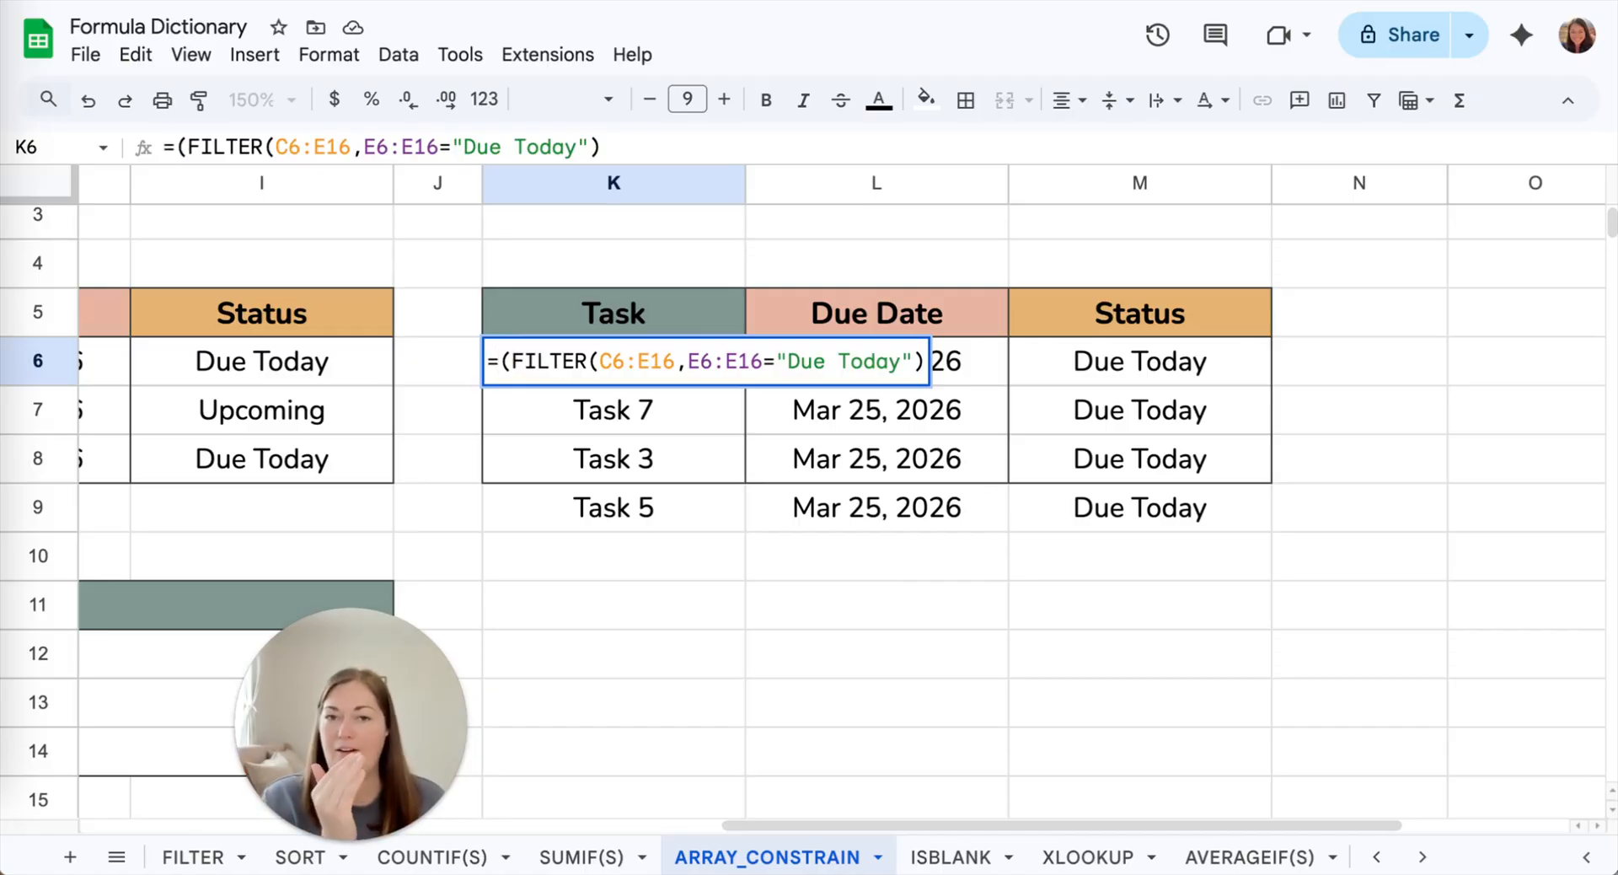
type("SORT")
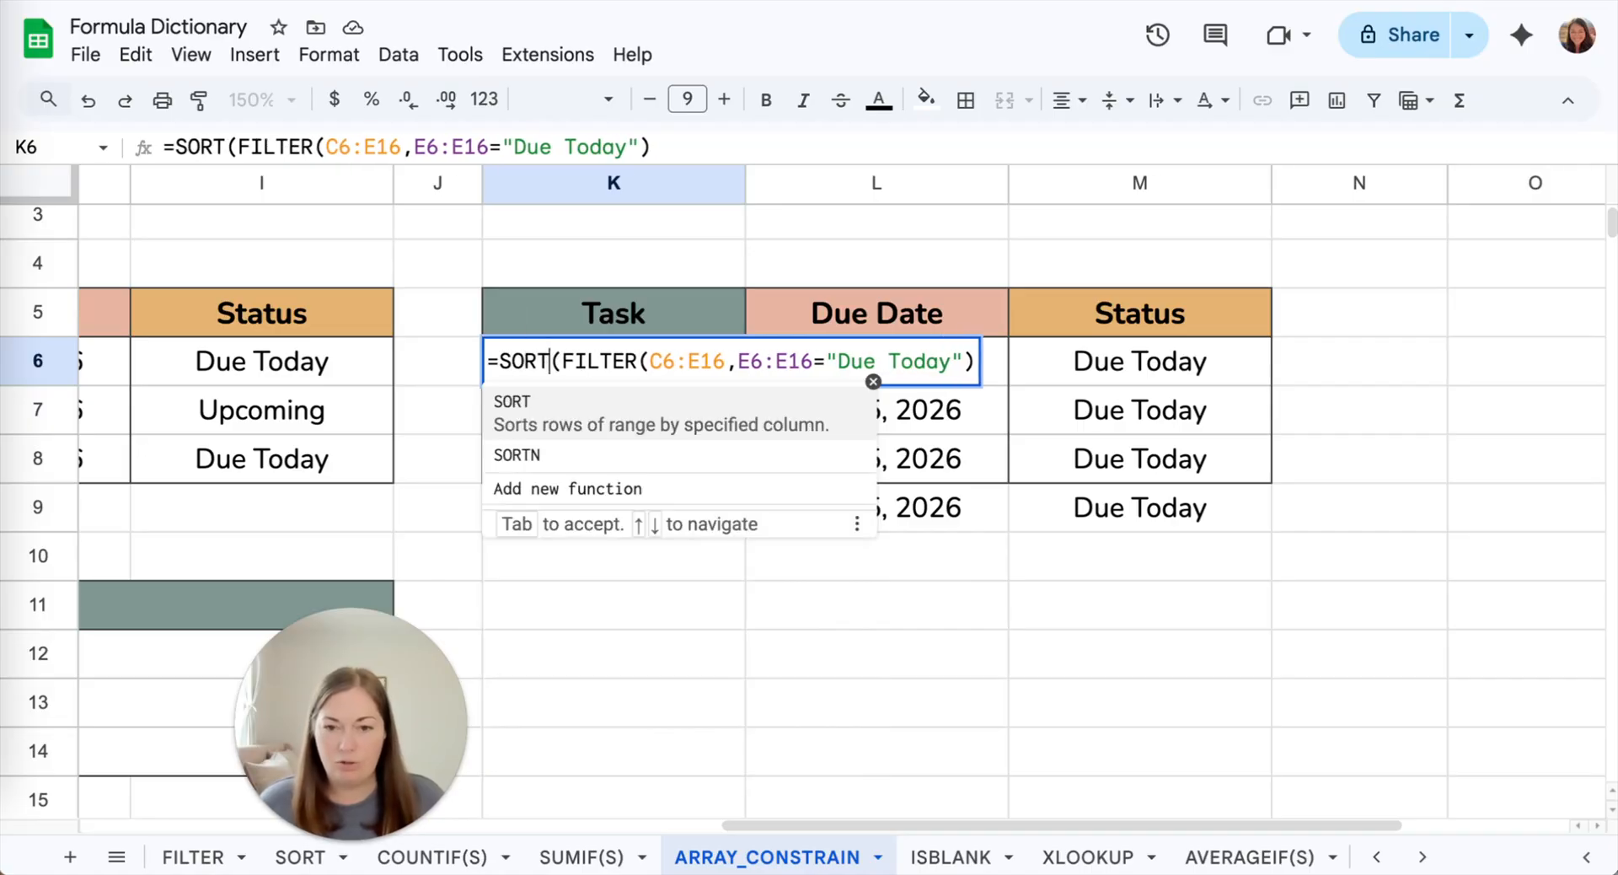
key("Right")
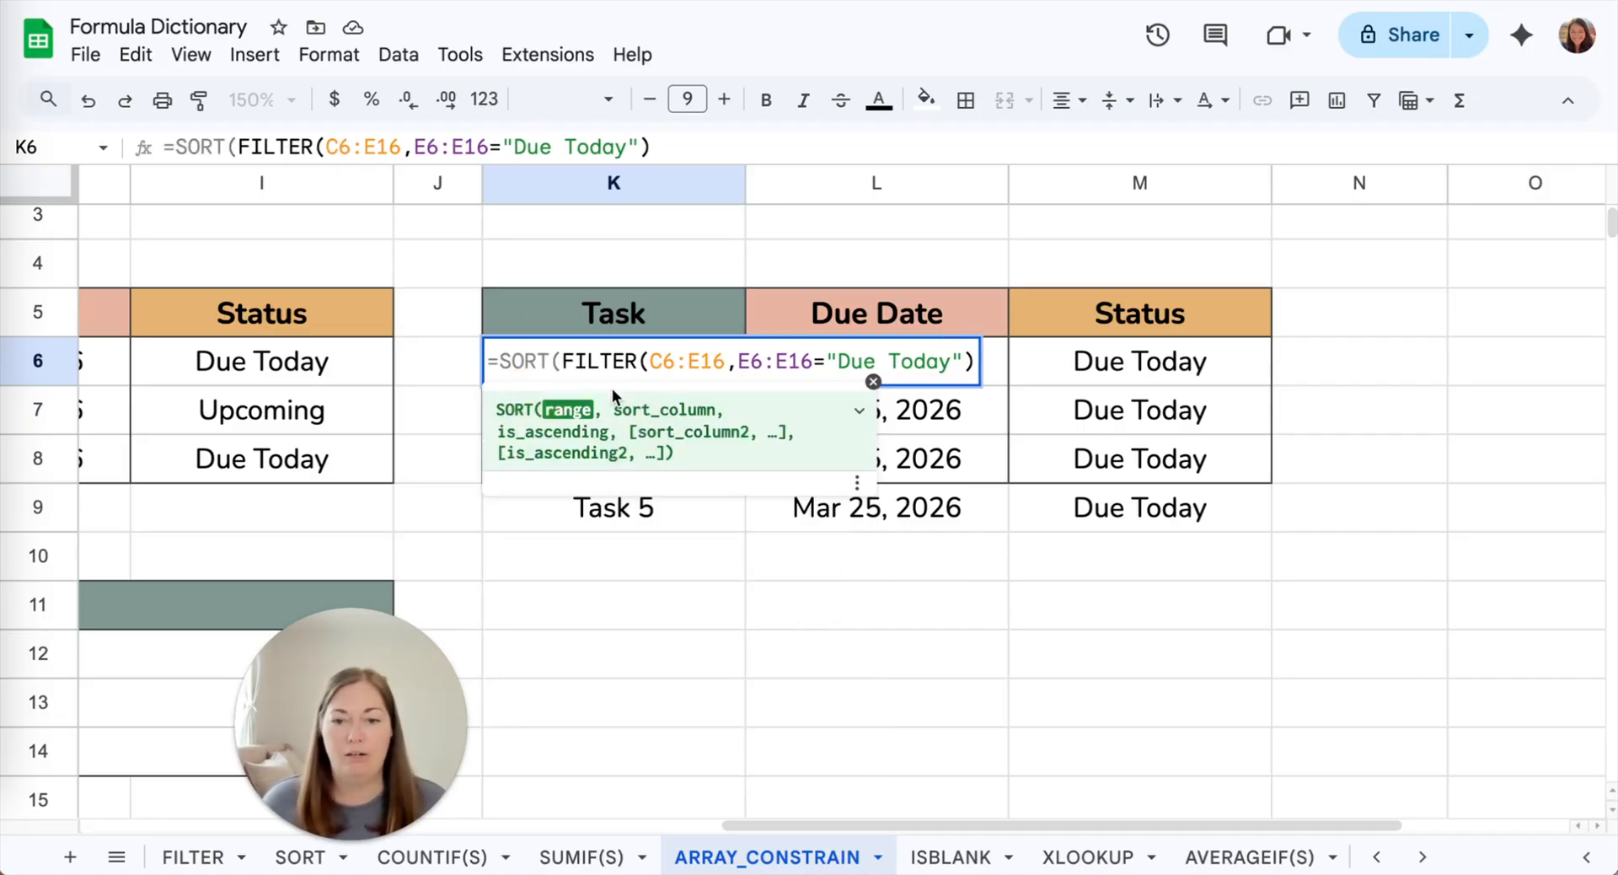
left_click(974, 360)
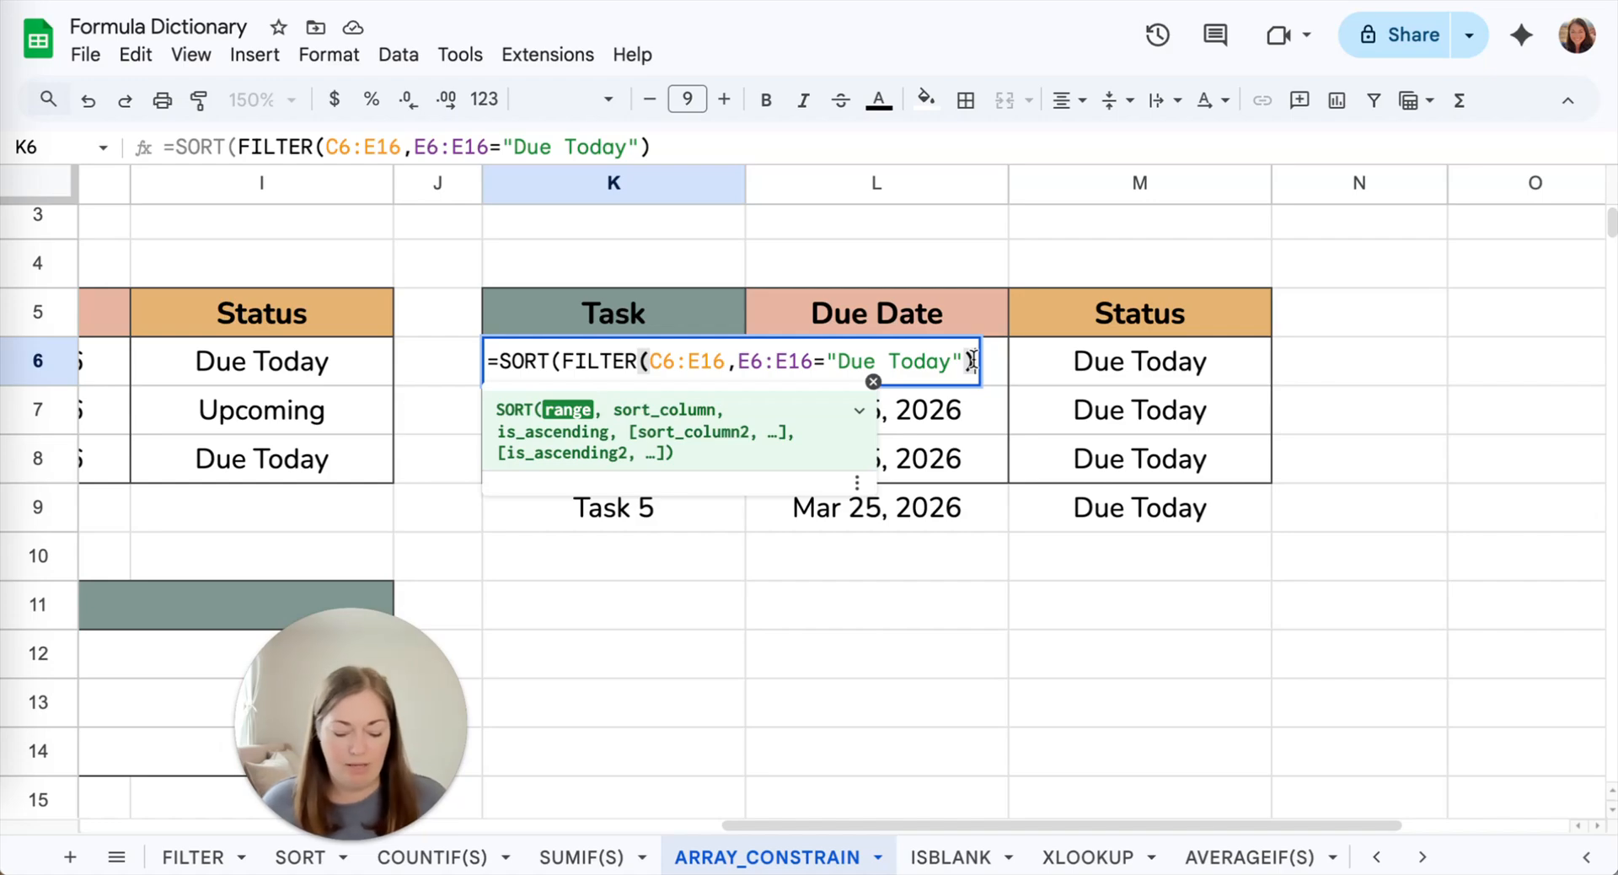
Complete the SORT formula in K6 with sort column 1 and ascending order true, and commit it.
type(",")
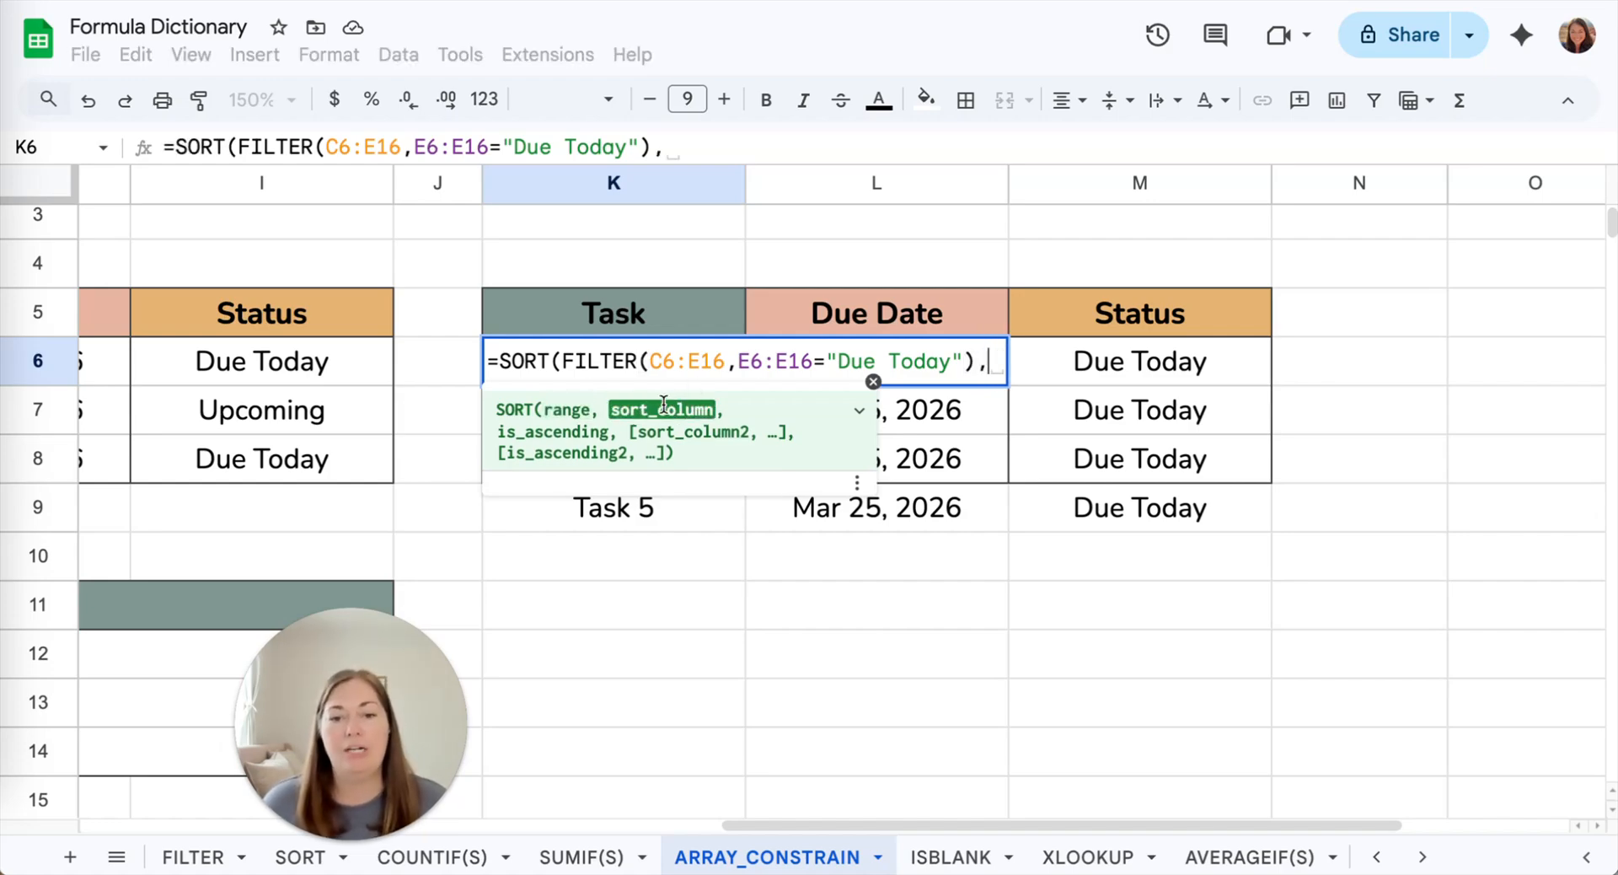
scroll(673, 311, "down", 2)
scroll(673, 311, "left", 1)
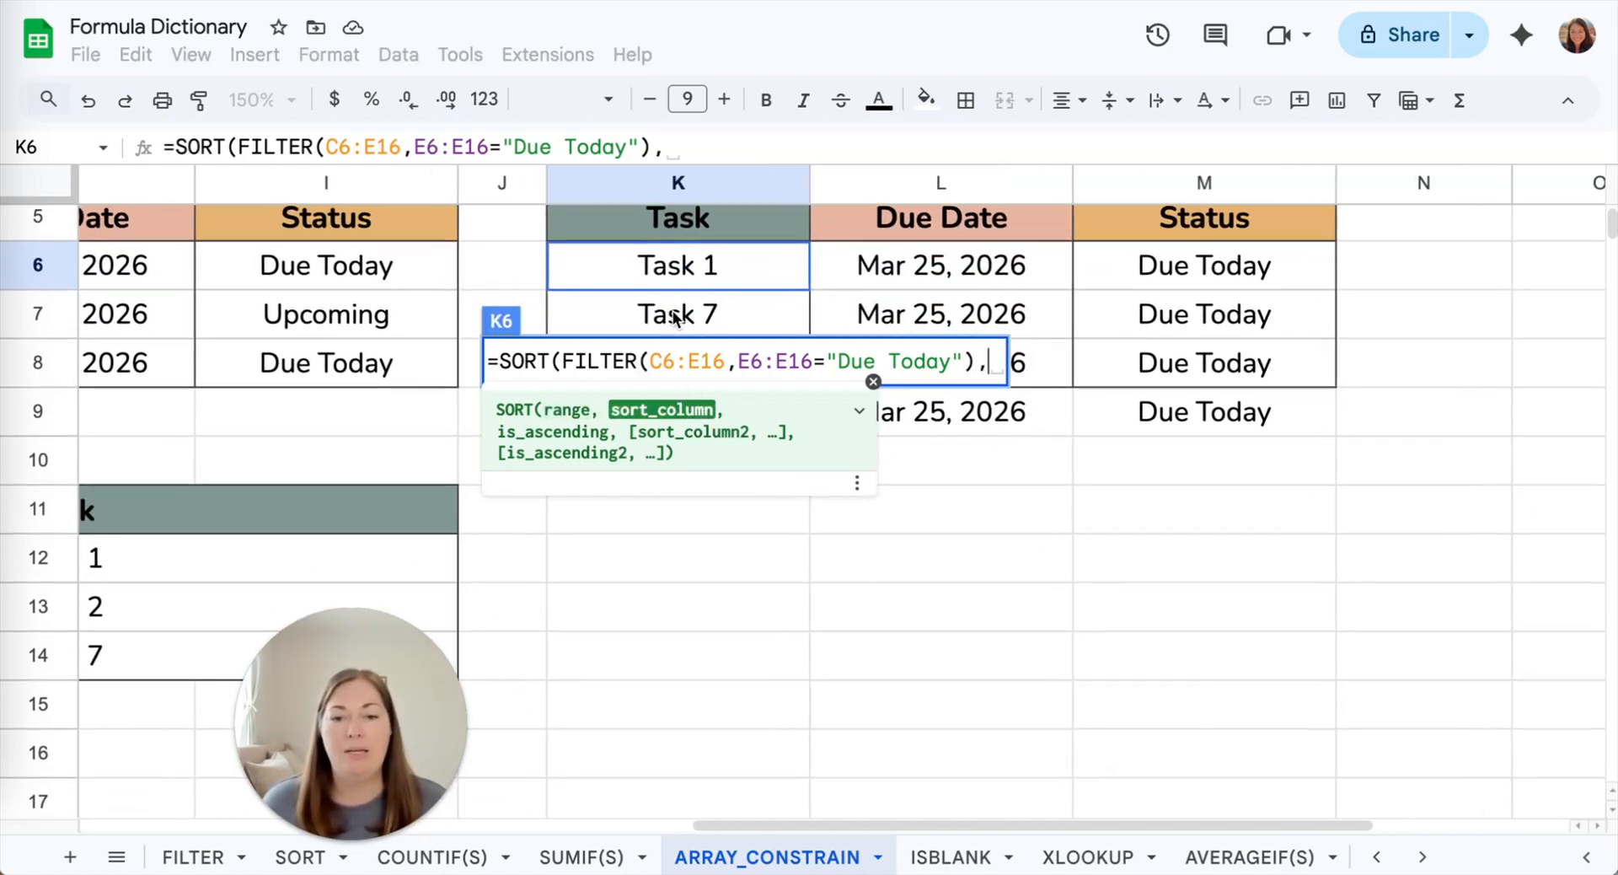
scroll(673, 313, "up", 1)
scroll(673, 314, "left", 1)
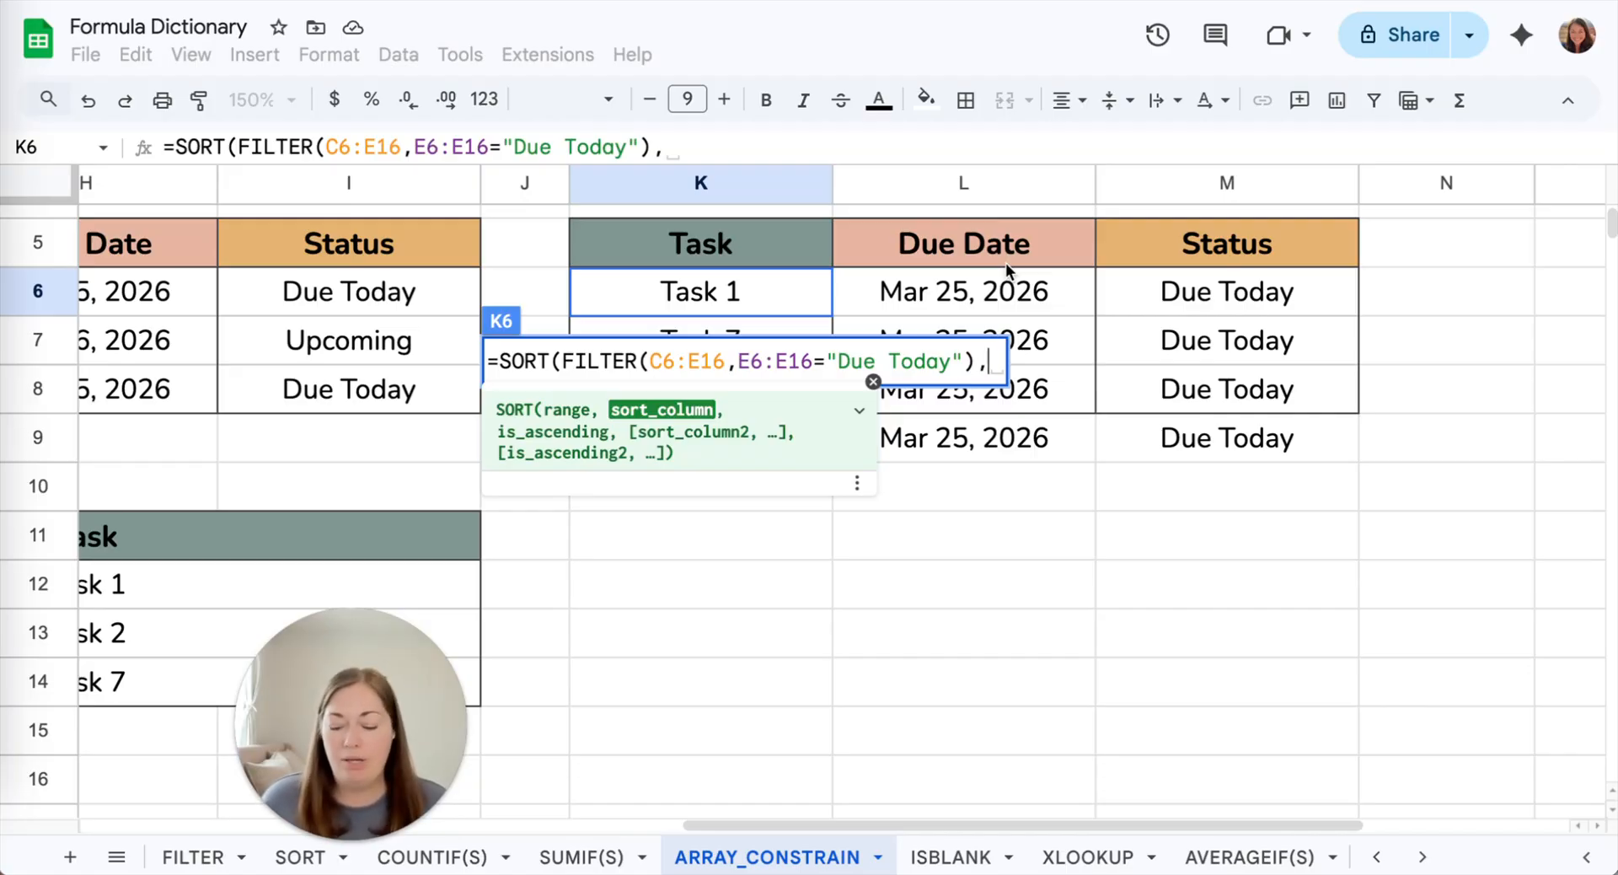
type("1")
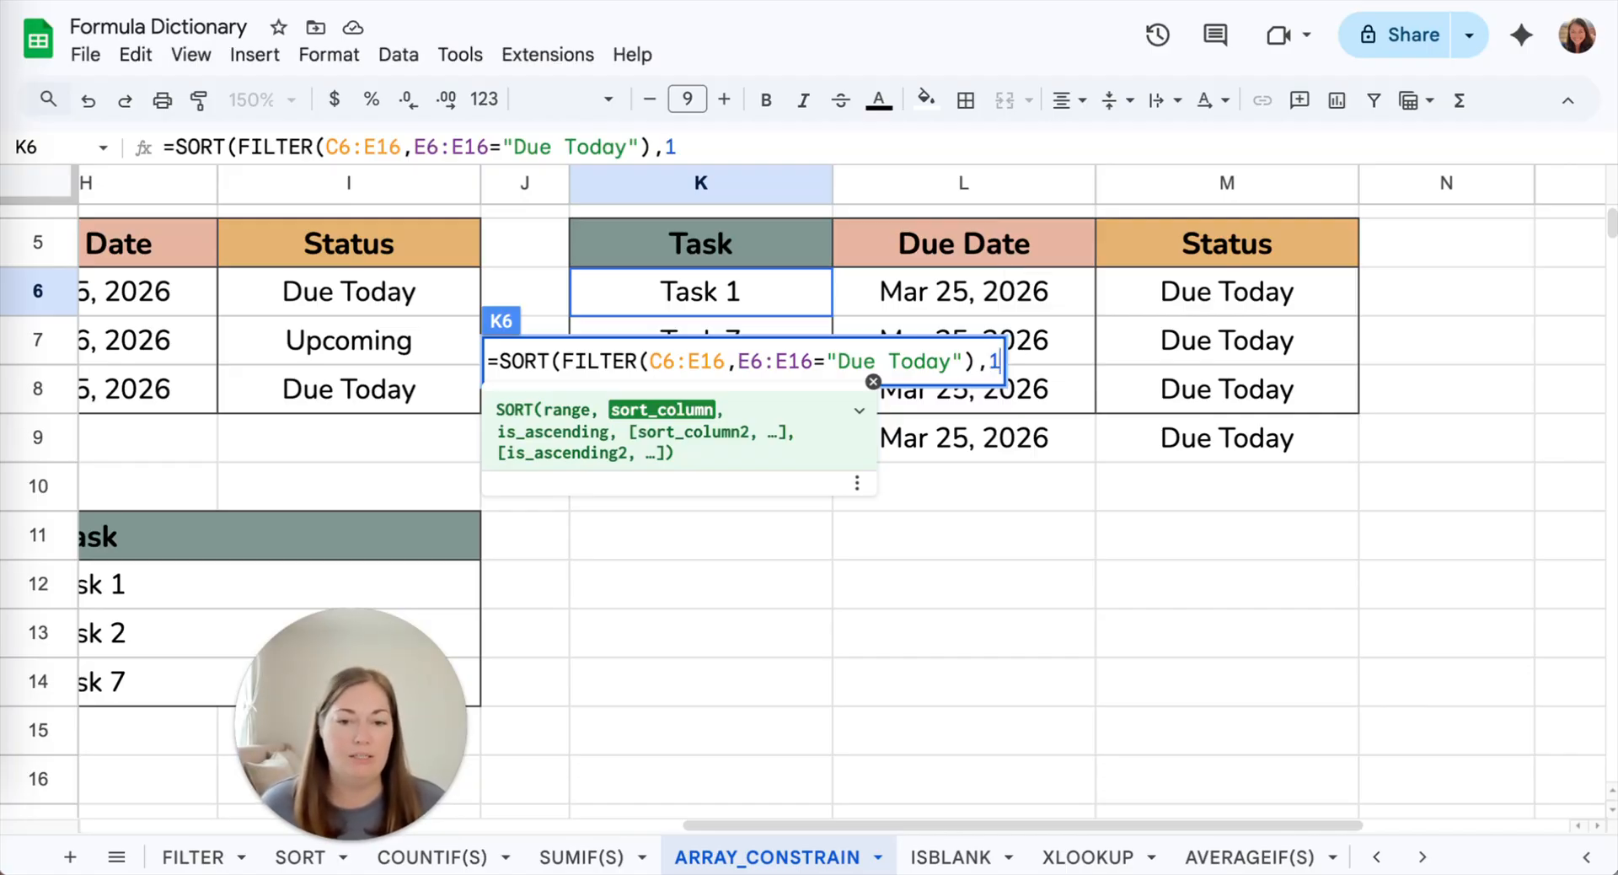
type(",")
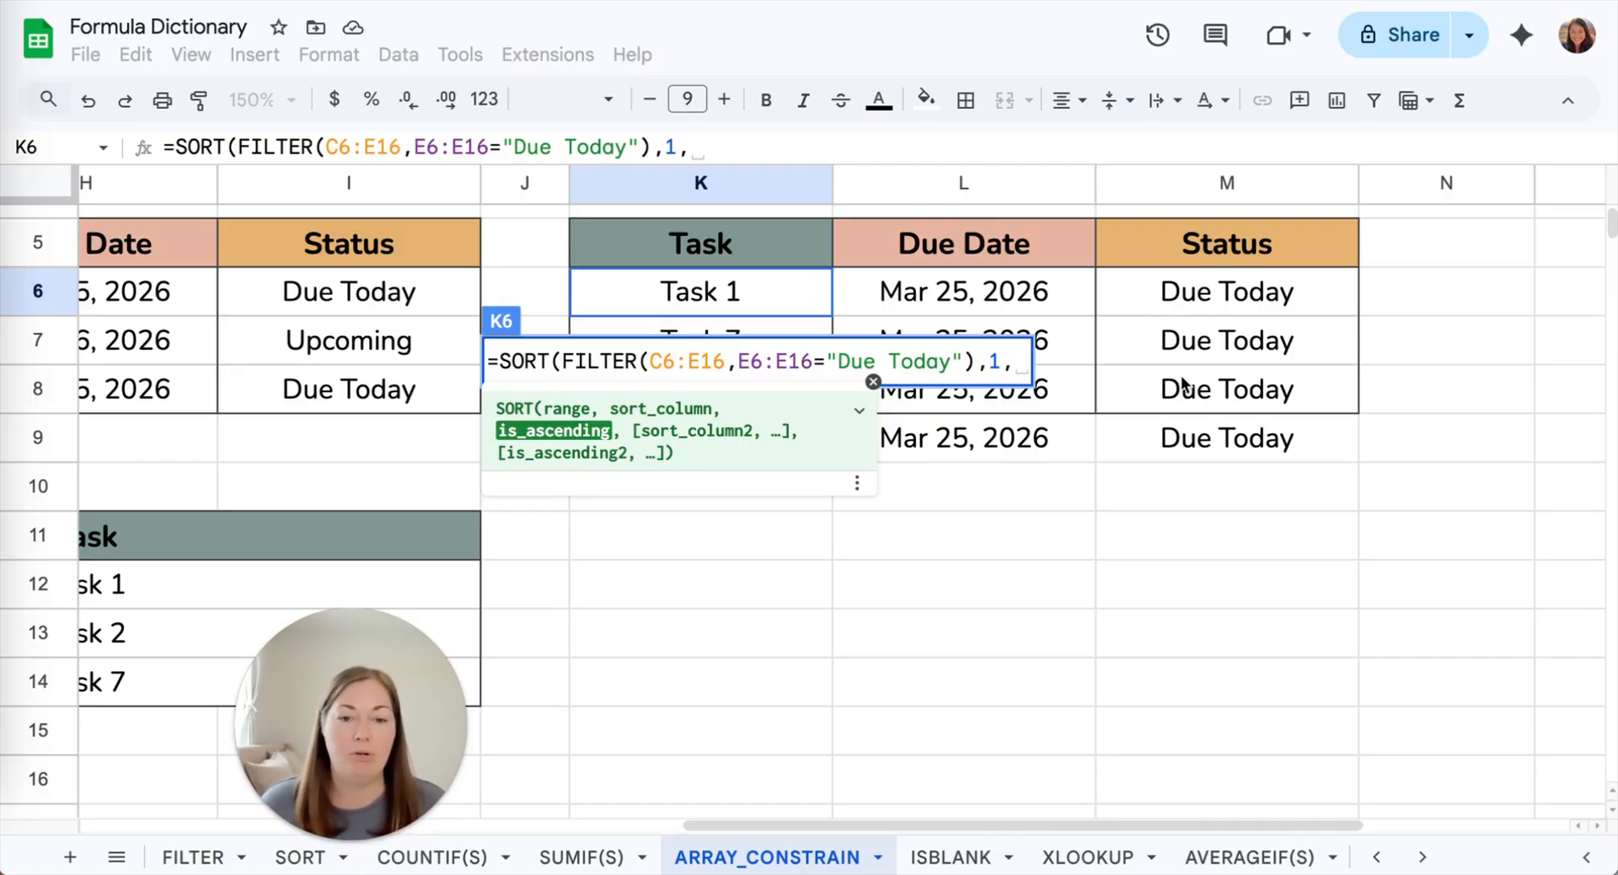
type("true,")
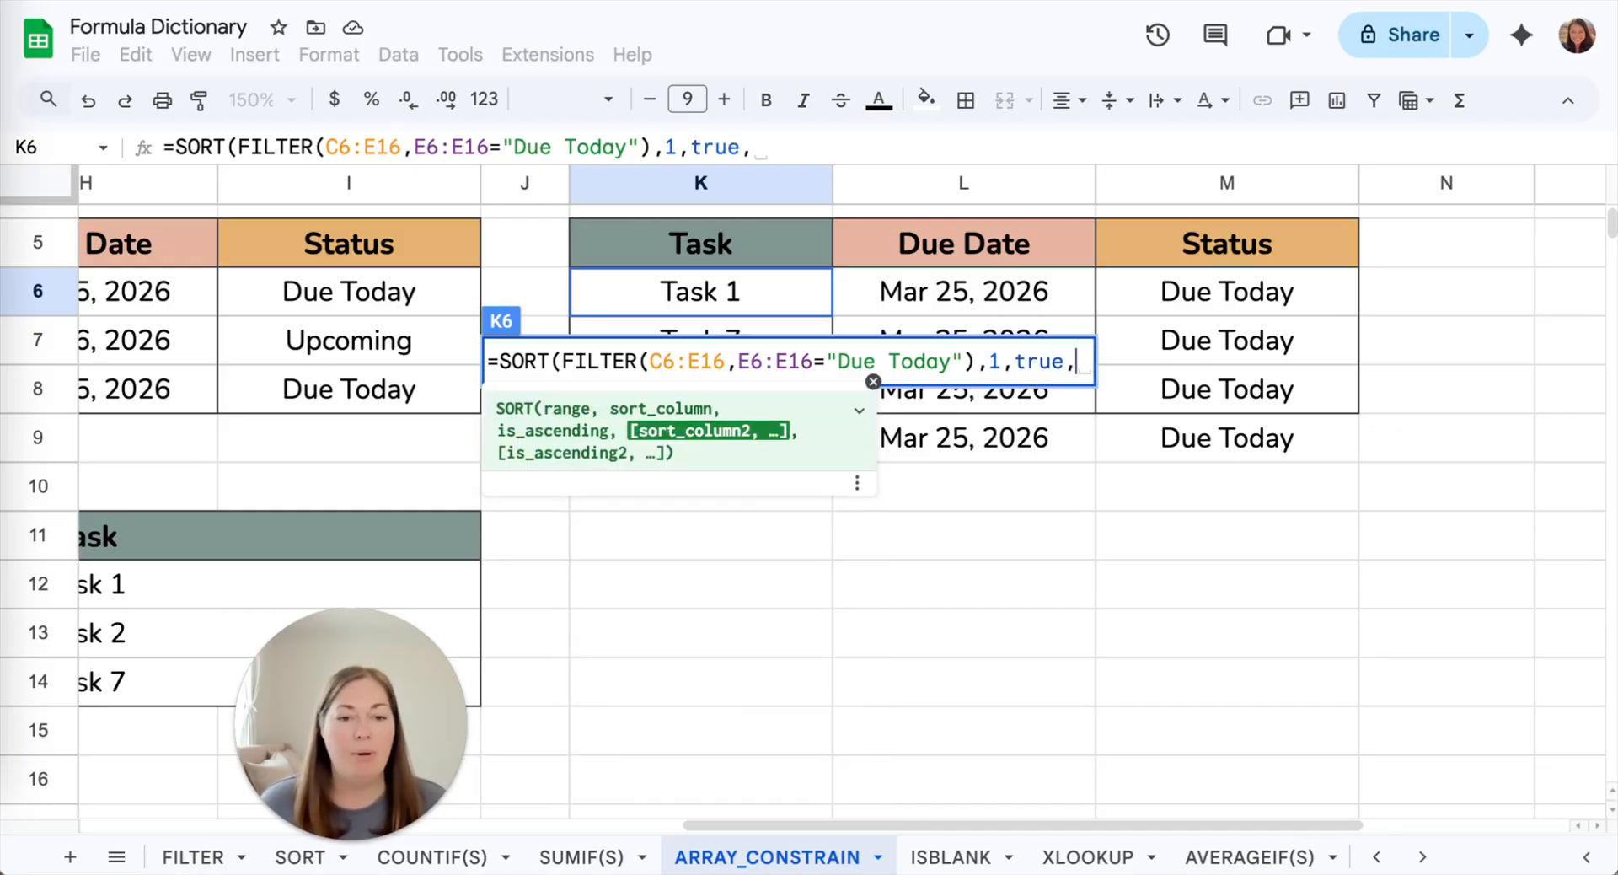
key("BackSpace")
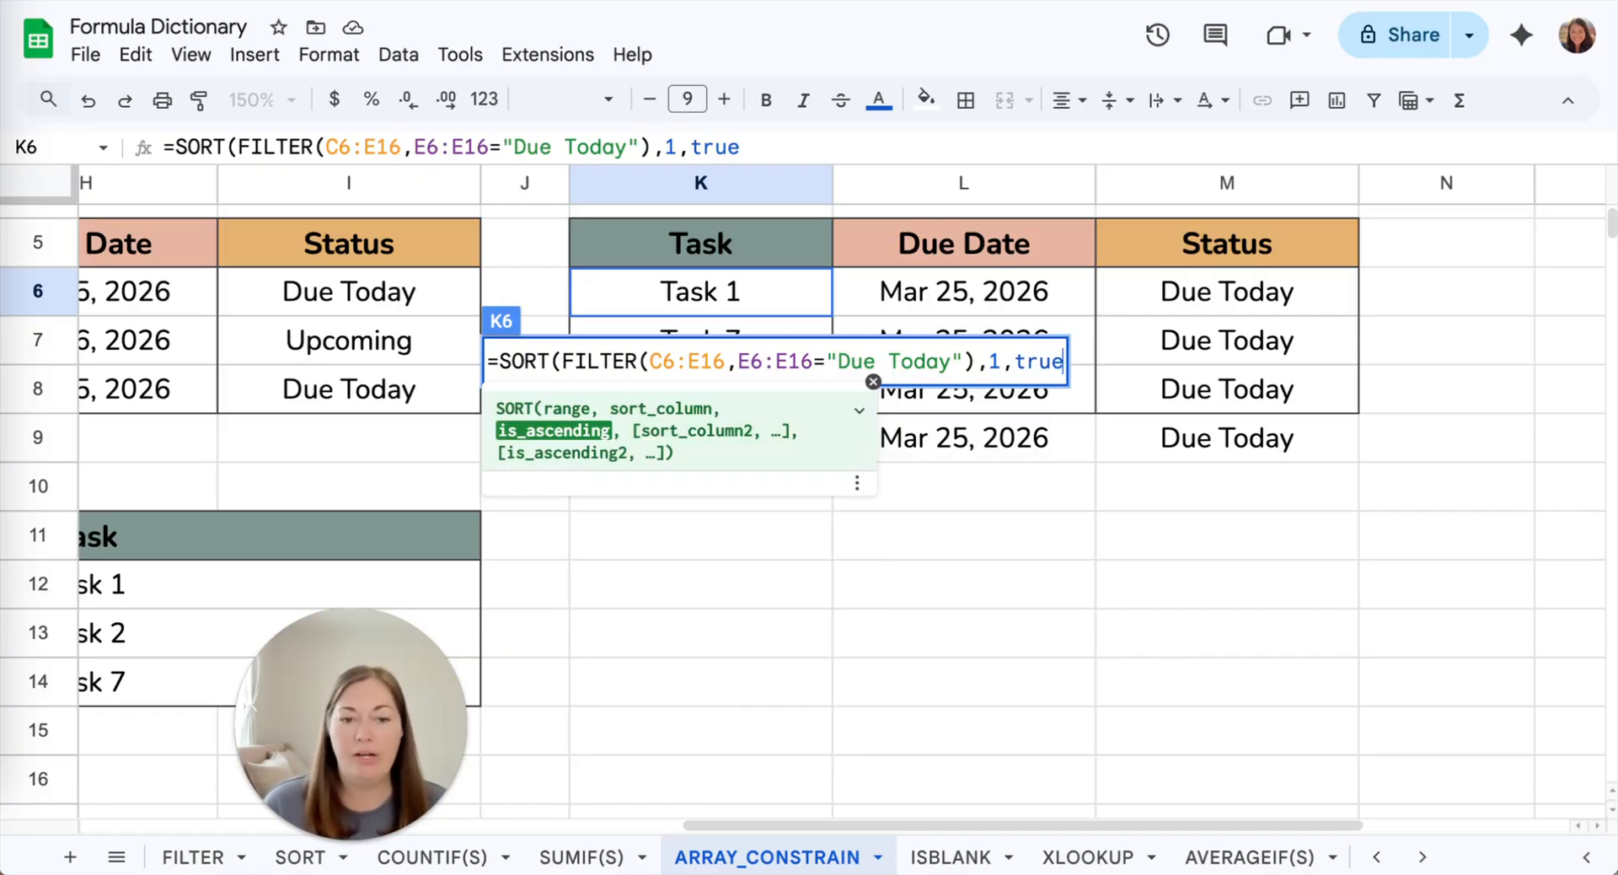
type(")")
key("Return")
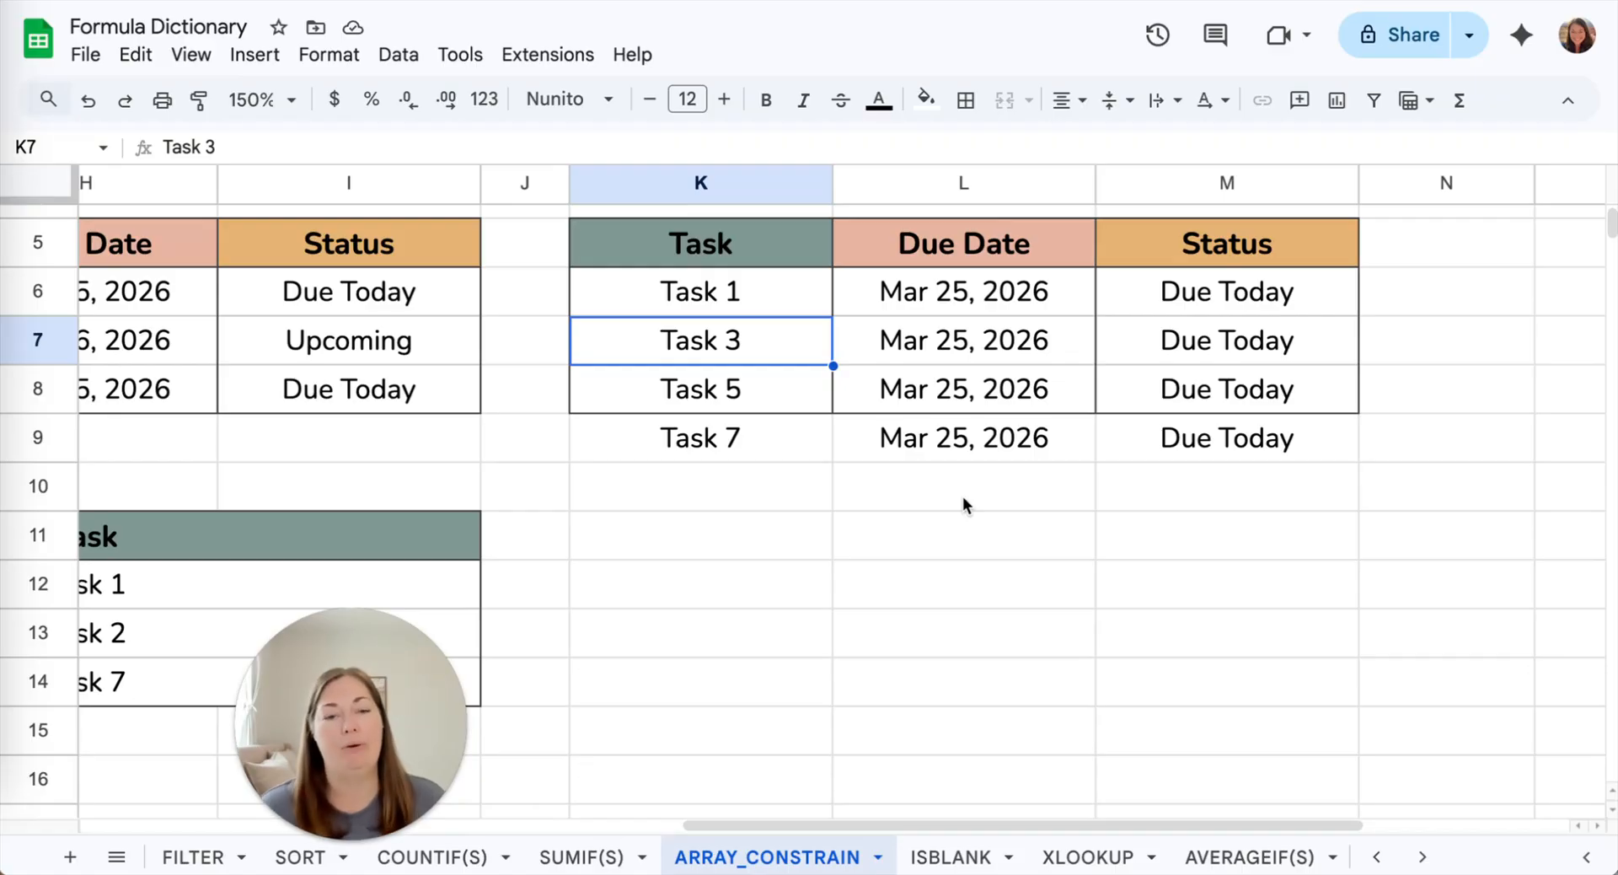
Wrap the existing SORT formula in K6 in an opening ARRAY_CONSTRAIN function, with the SORT as its input range.
double_click(727, 301)
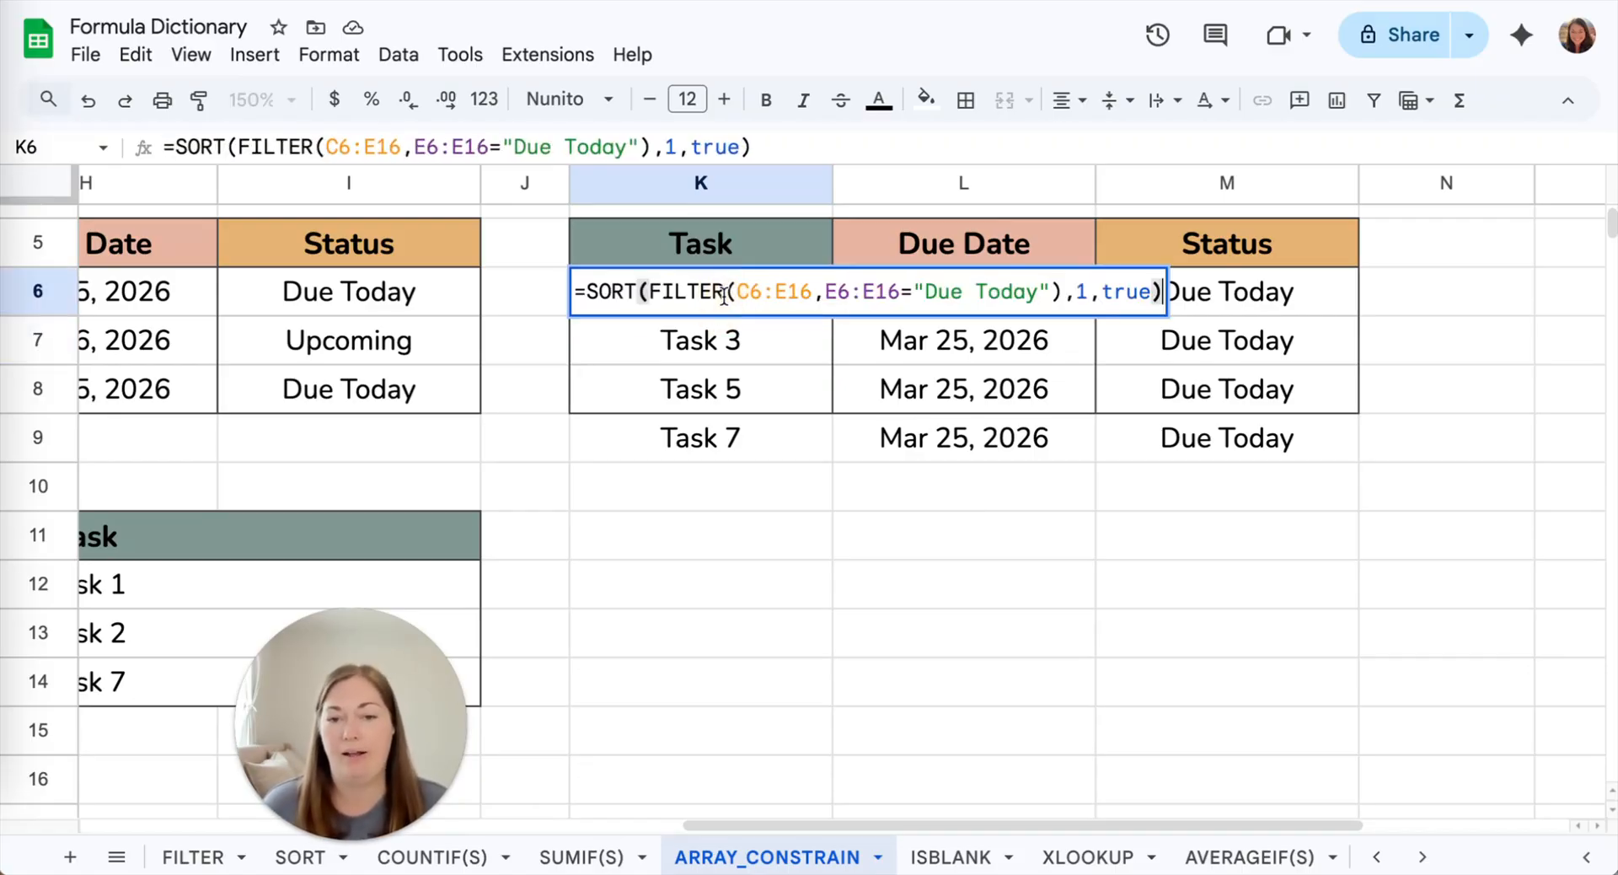
left_click(587, 289)
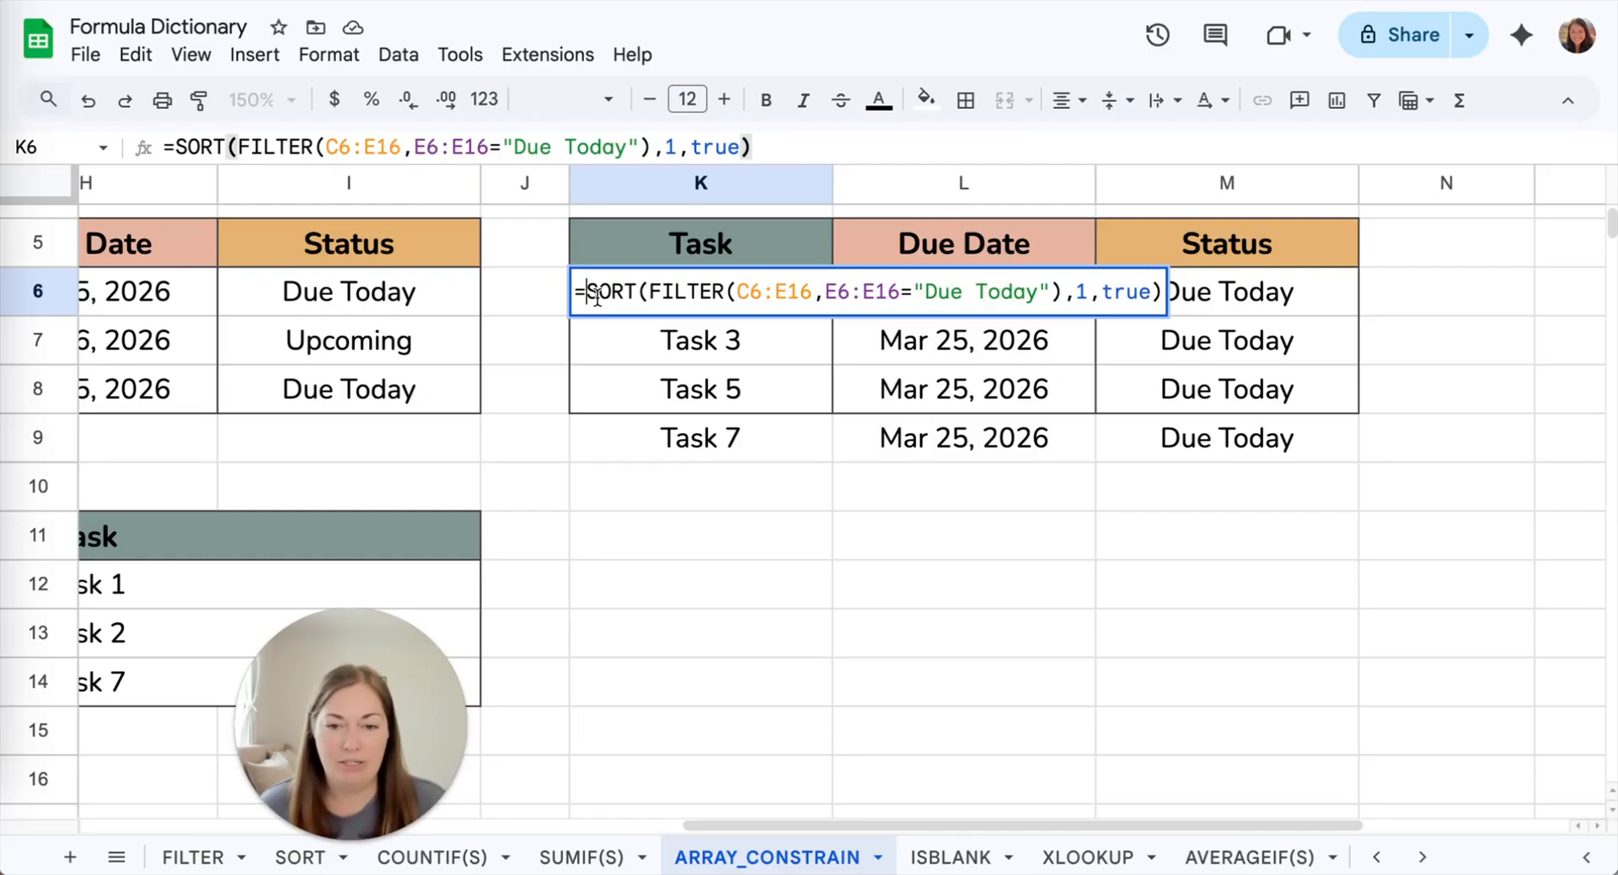
type("(")
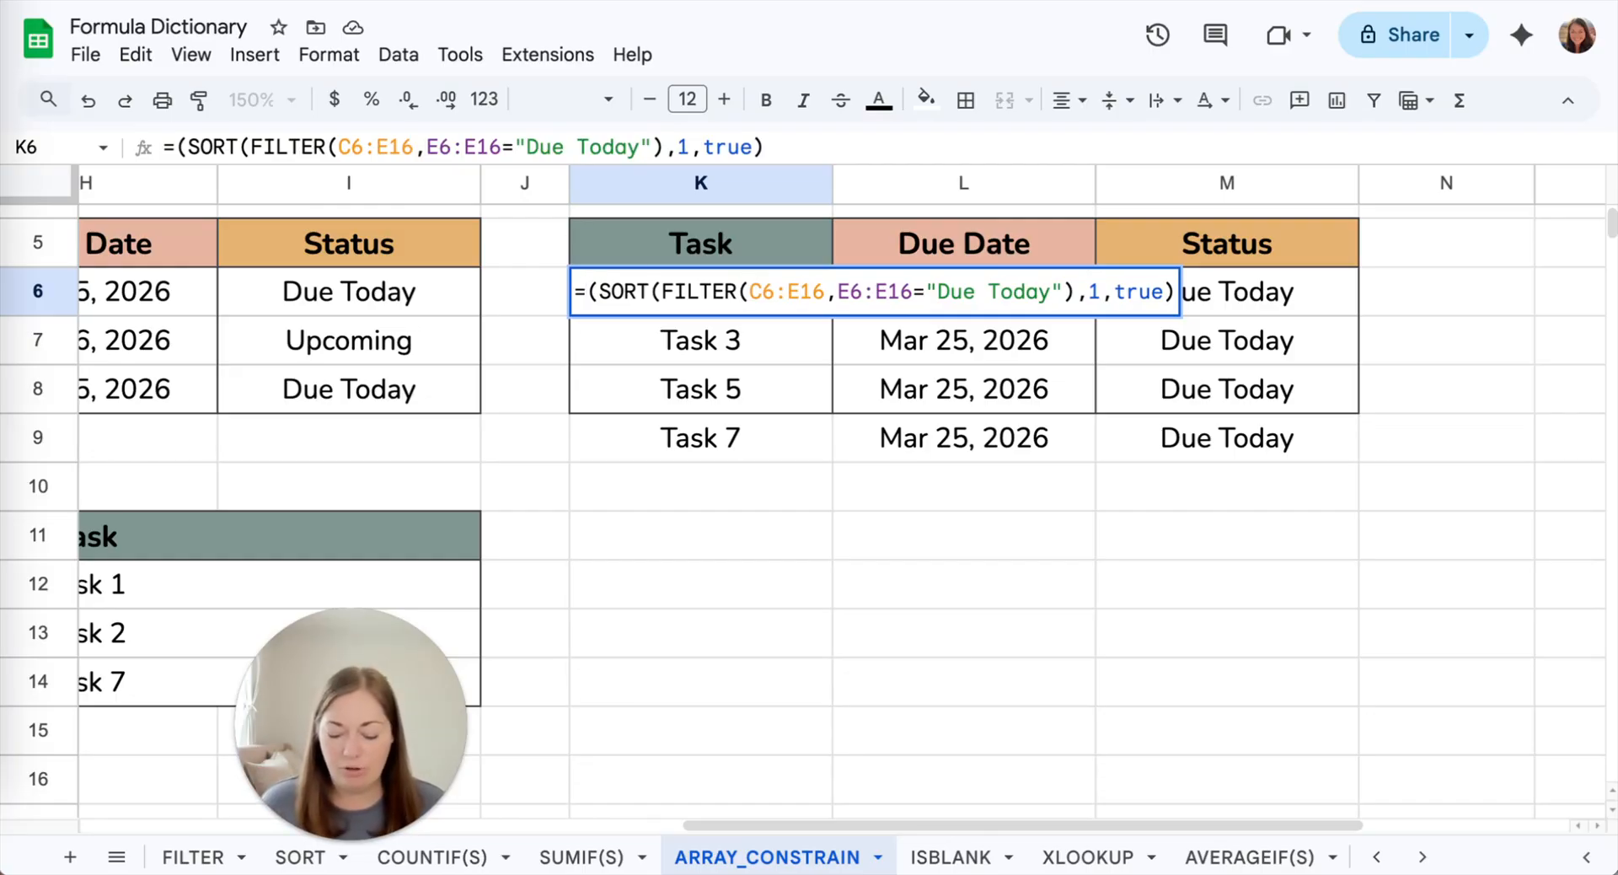
type("arr")
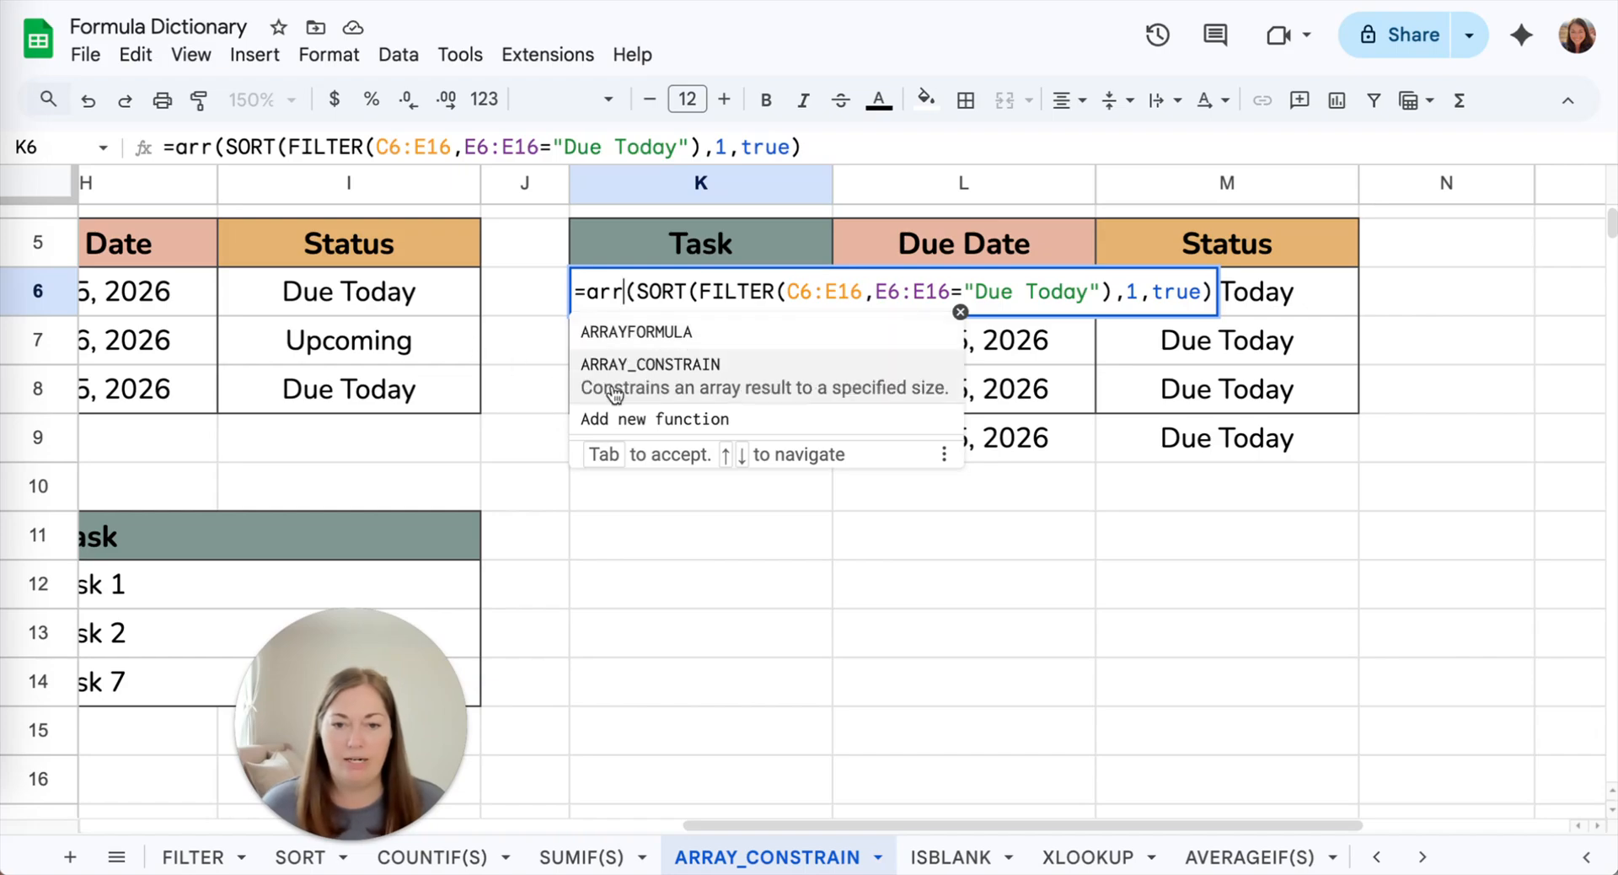
left_click(651, 376)
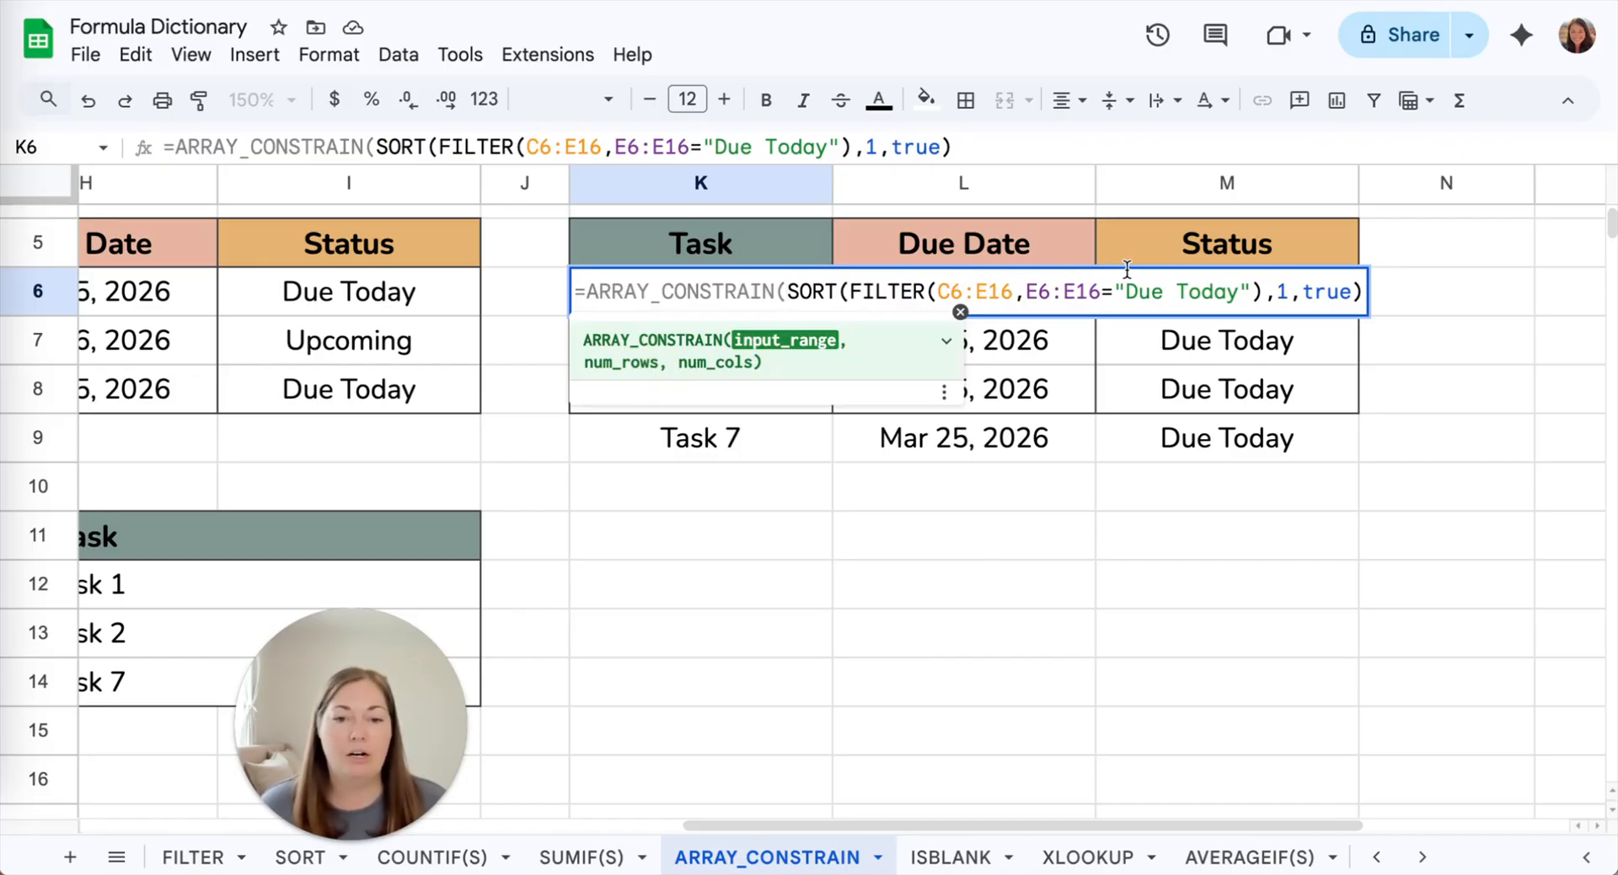
Complete the ARRAY_CONSTRAIN formula in K6 with 3 rows and 3 columns, and commit it.
left_click(1361, 289)
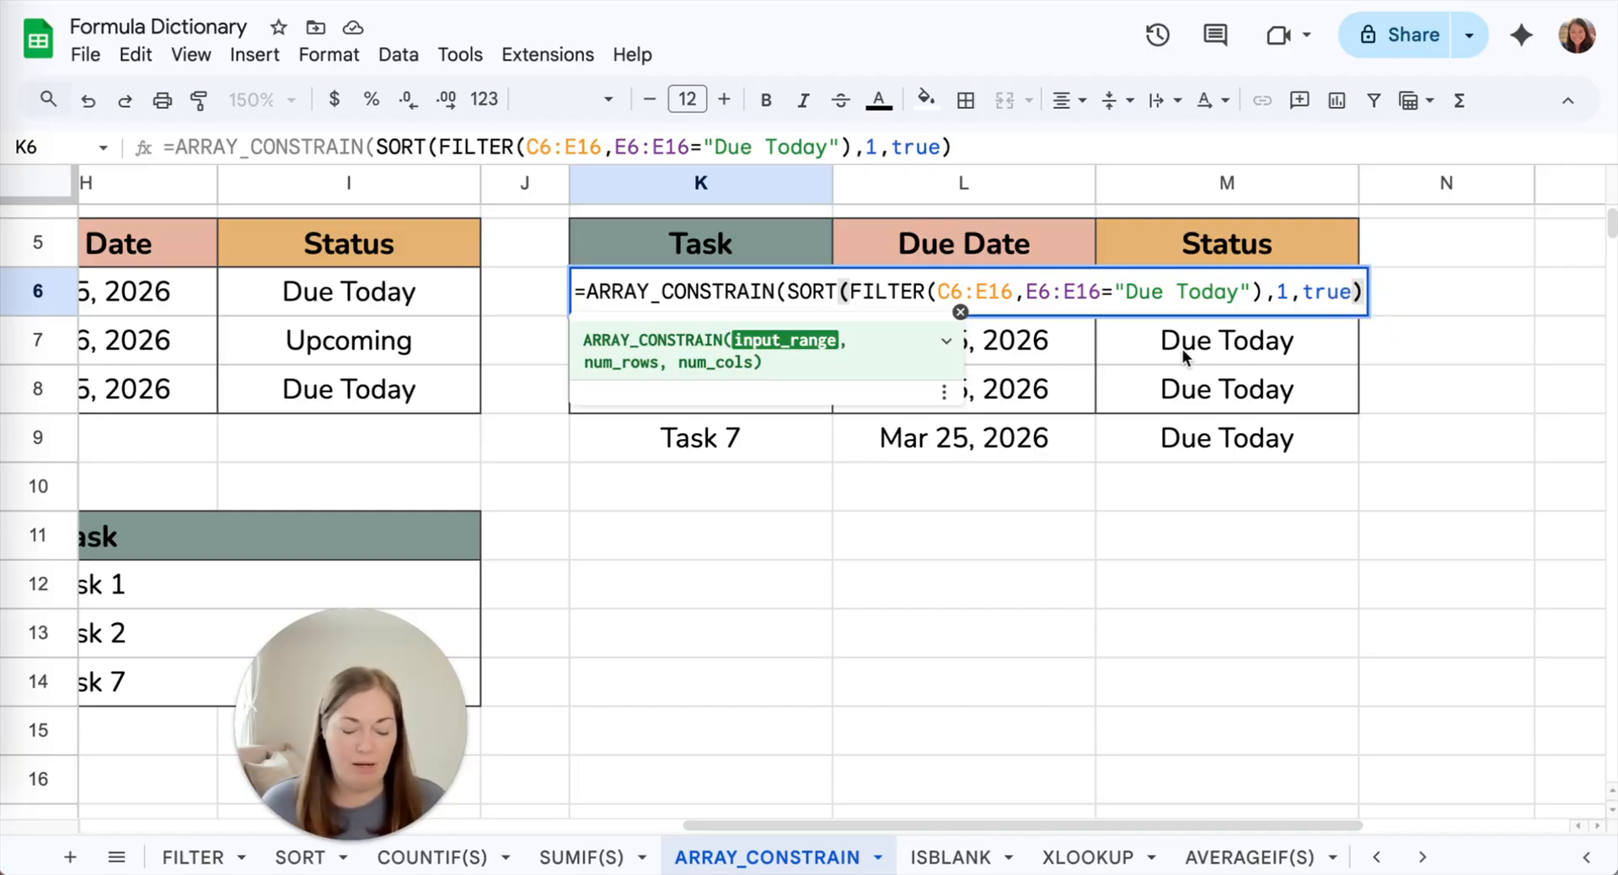
type(",")
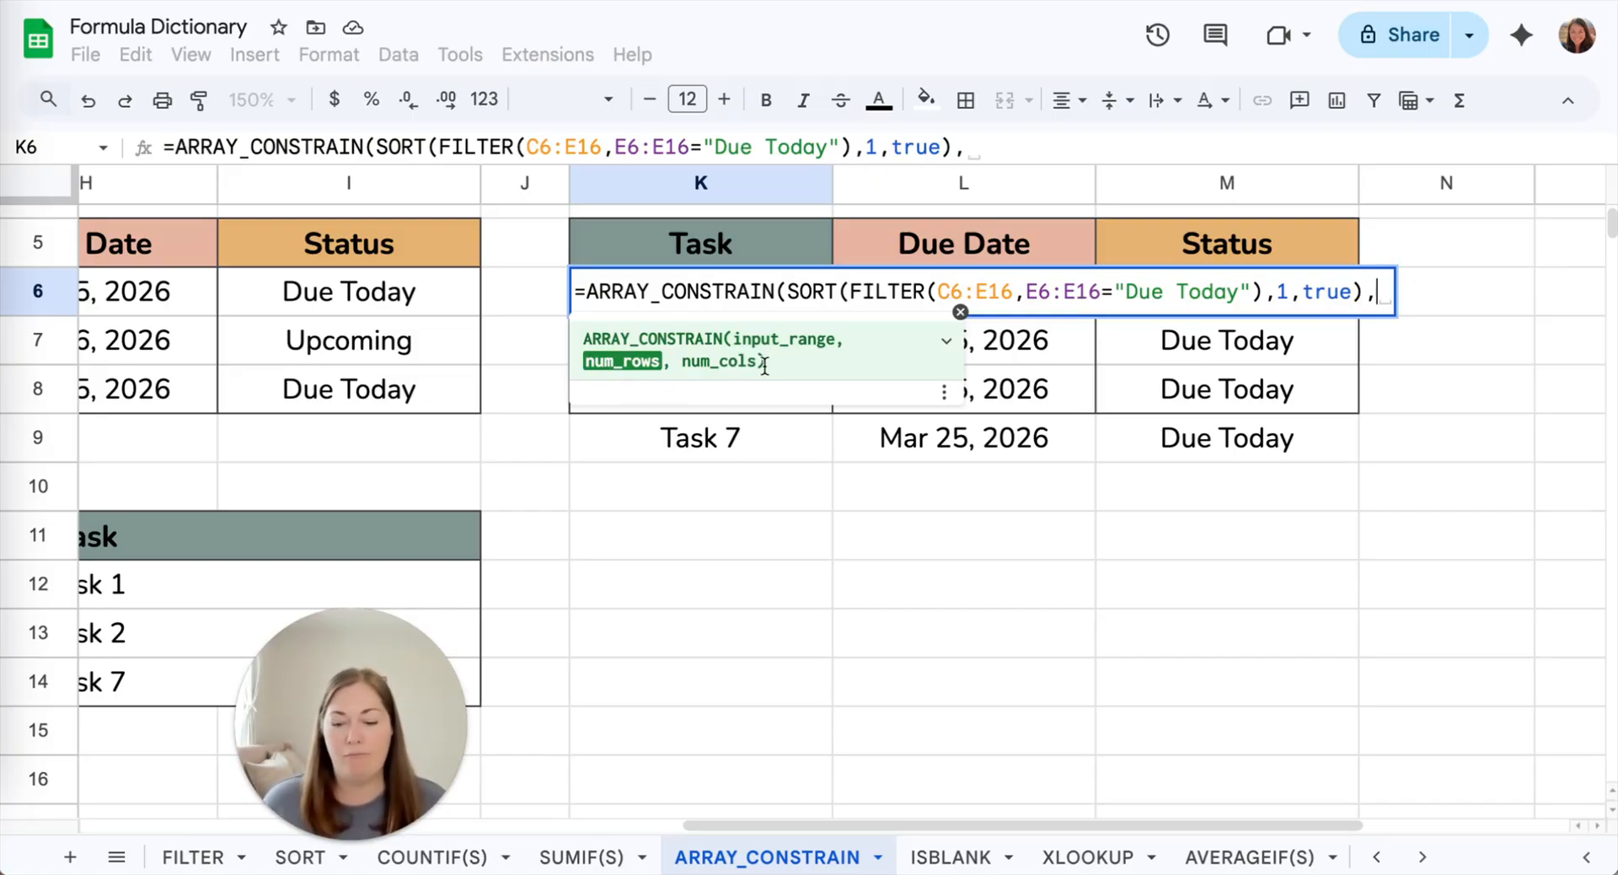
type("3")
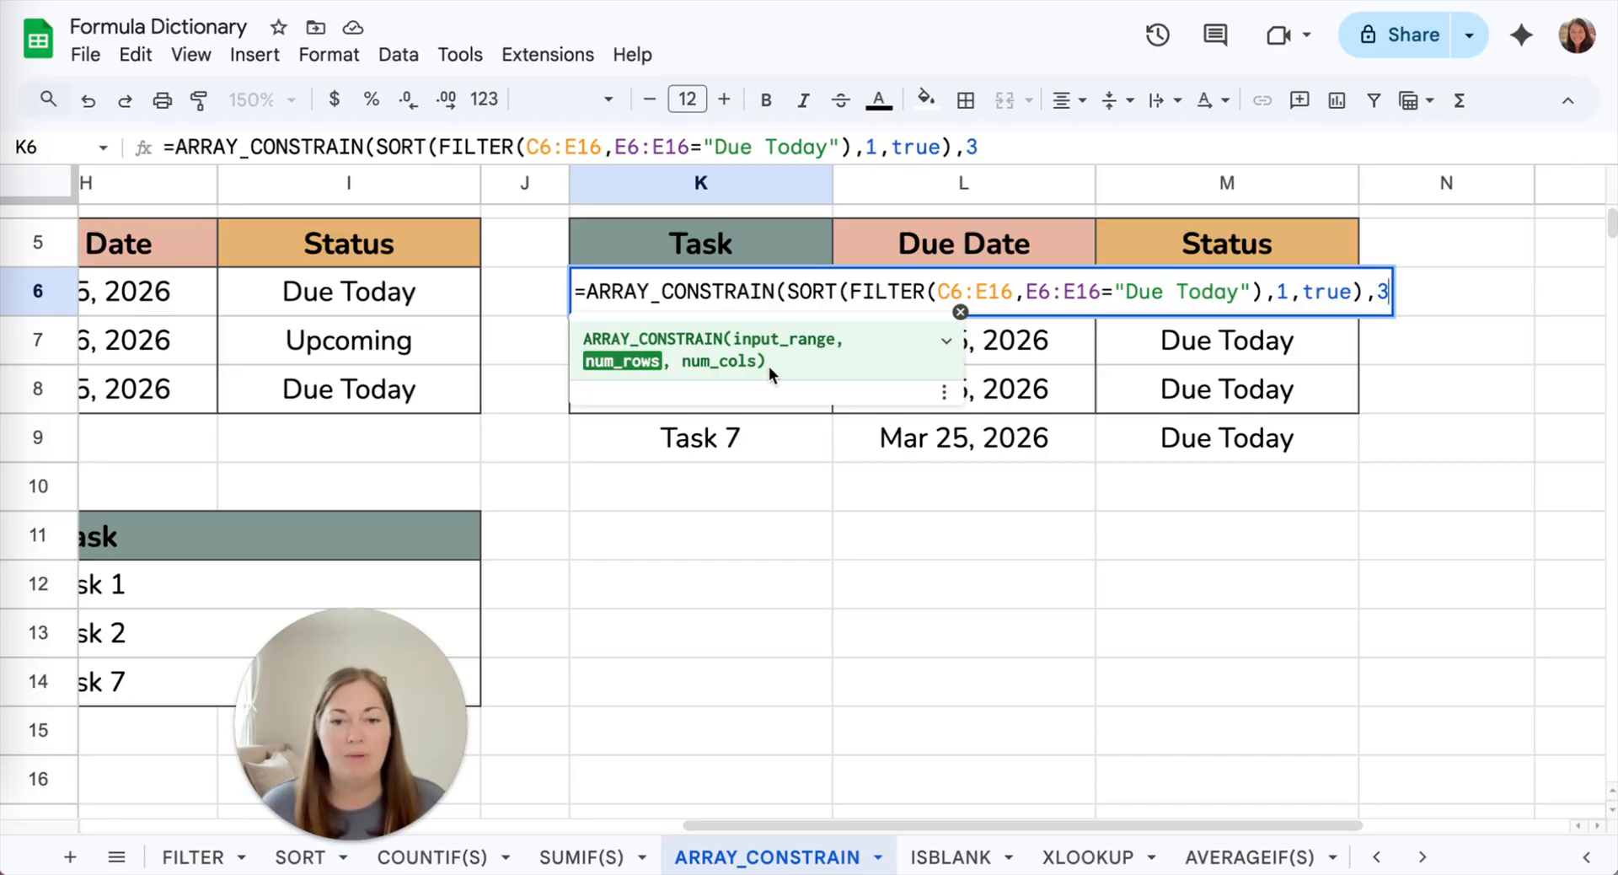
type(",")
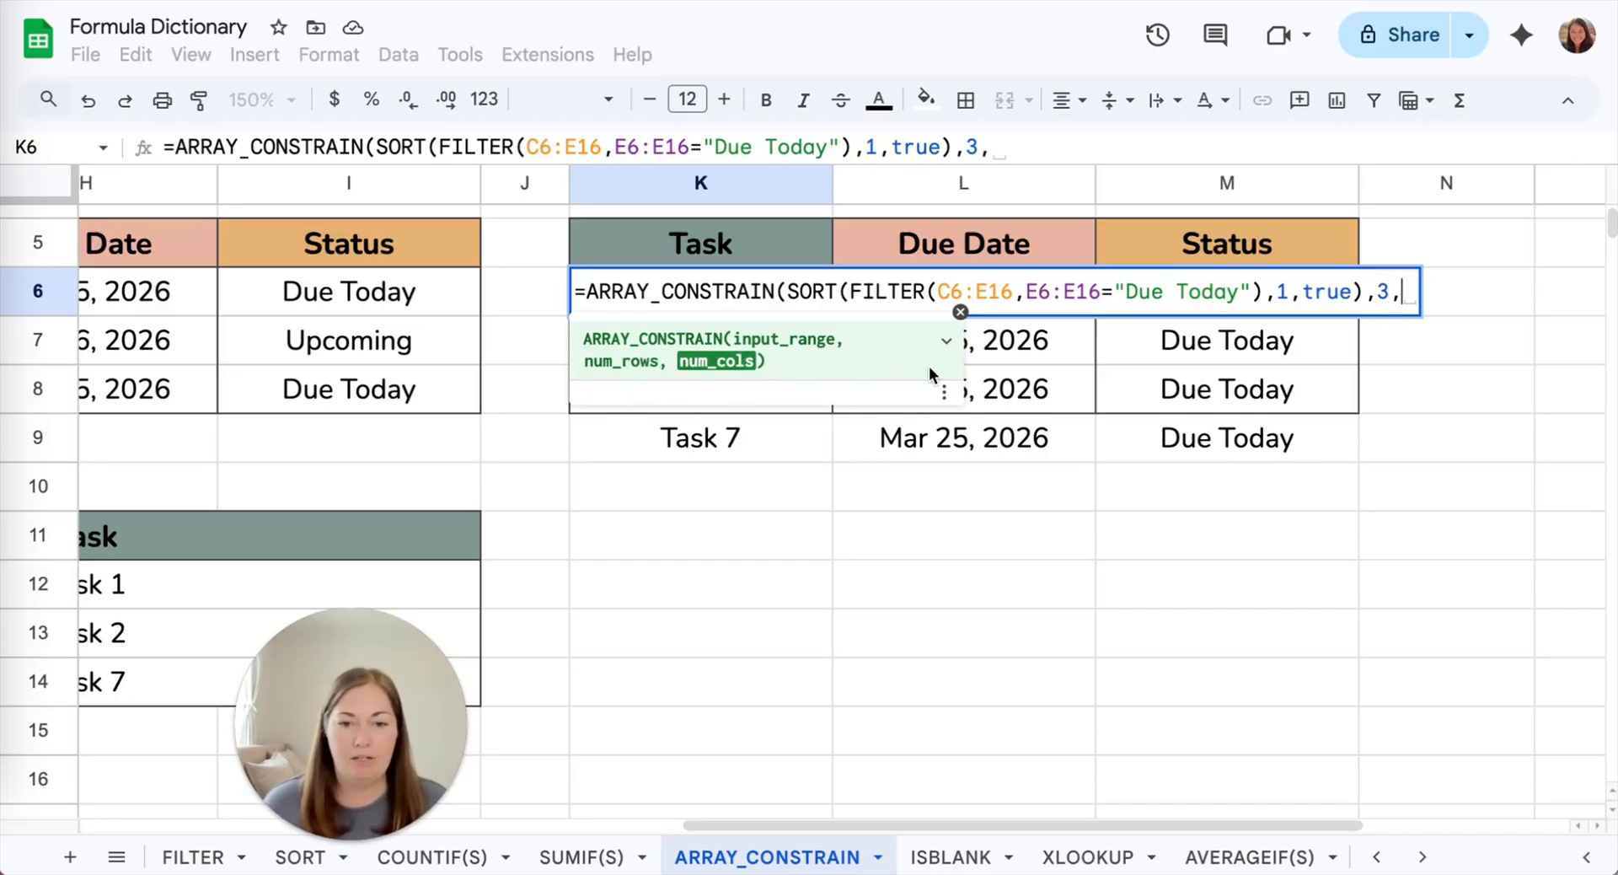
type("3")
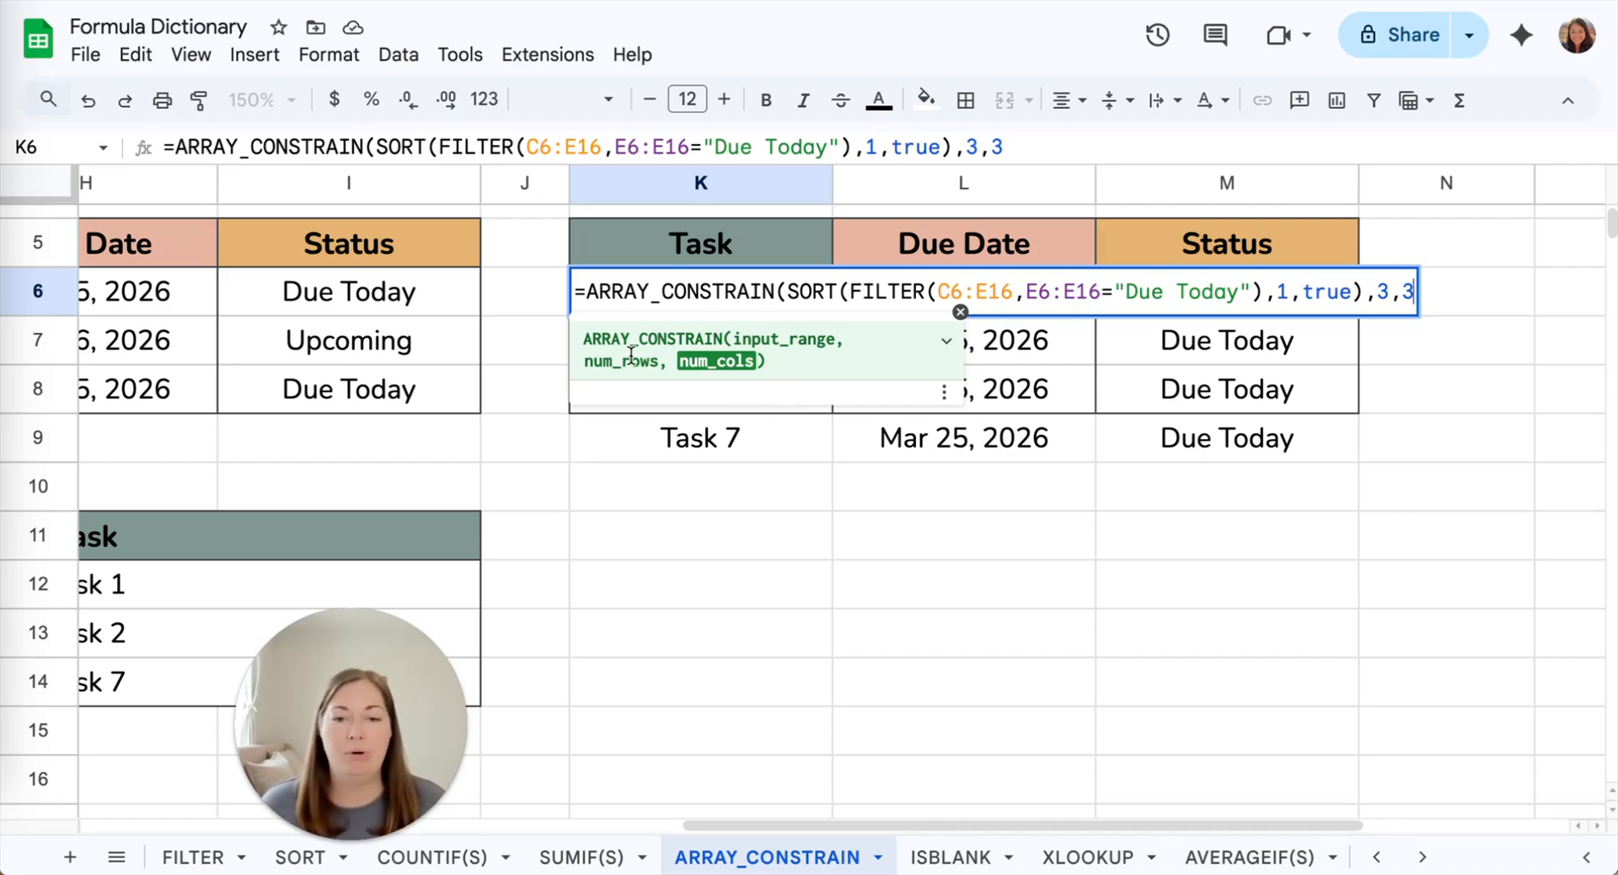
left_click(581, 361)
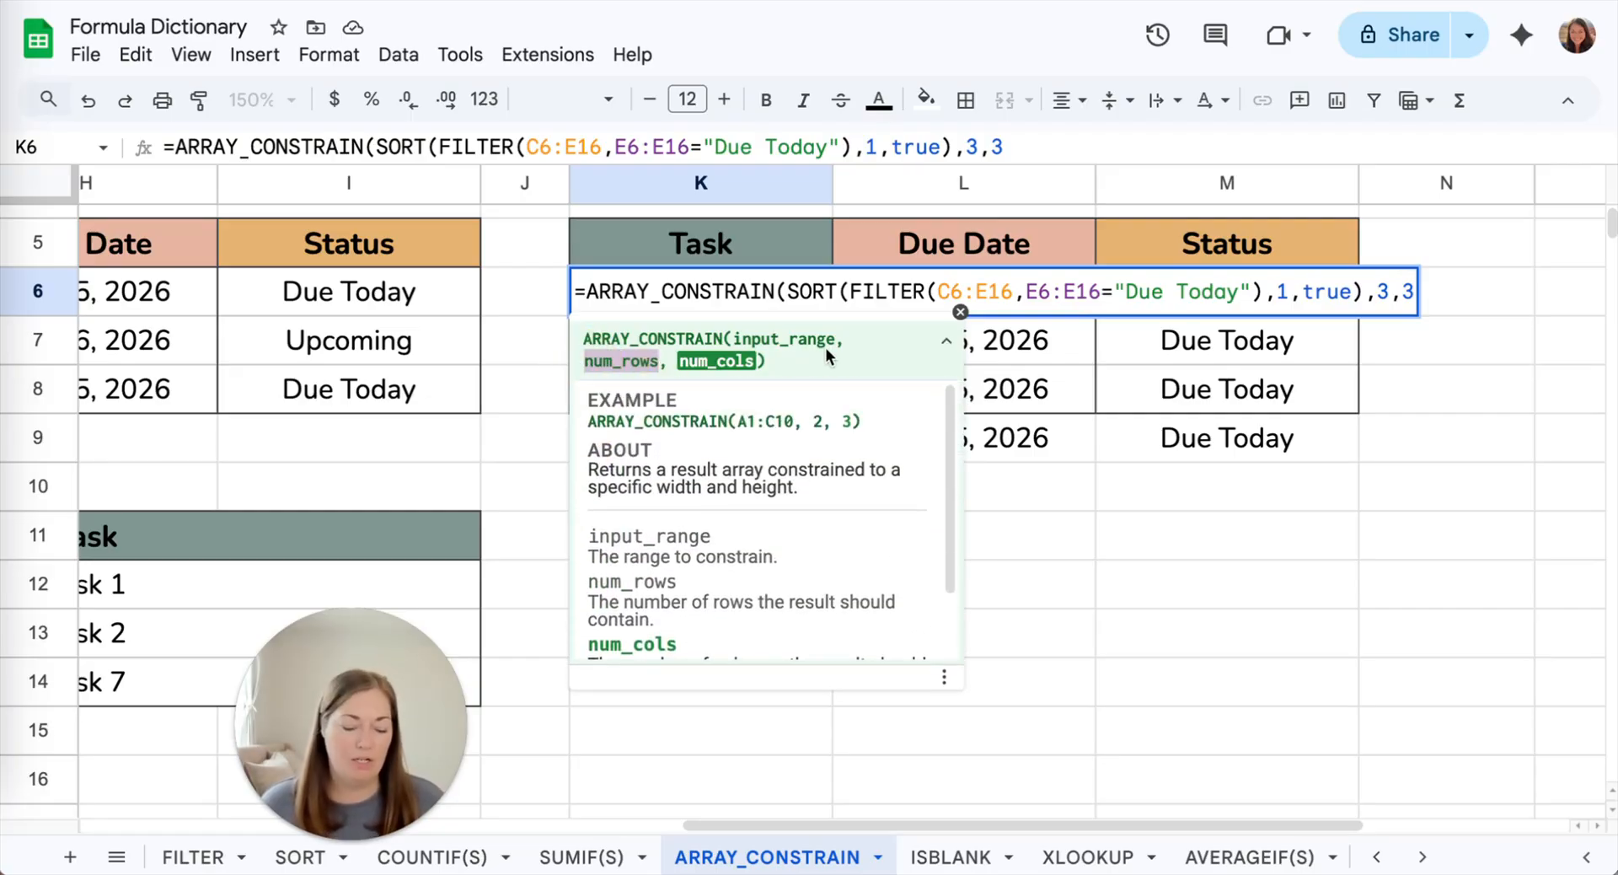
left_click(771, 361)
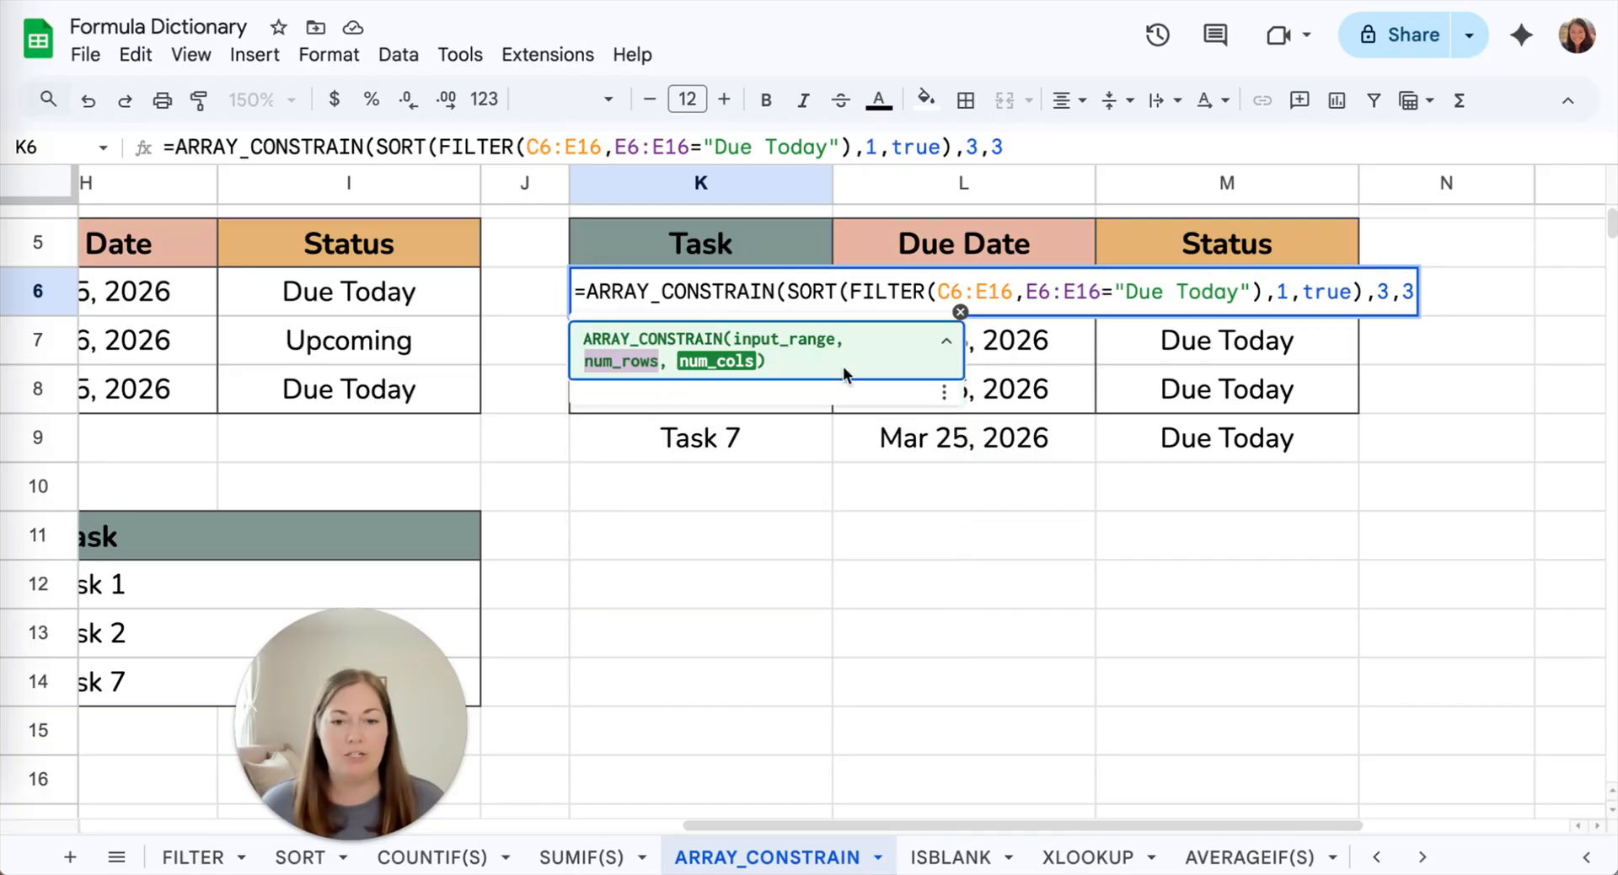
left_click(960, 312)
key("Return")
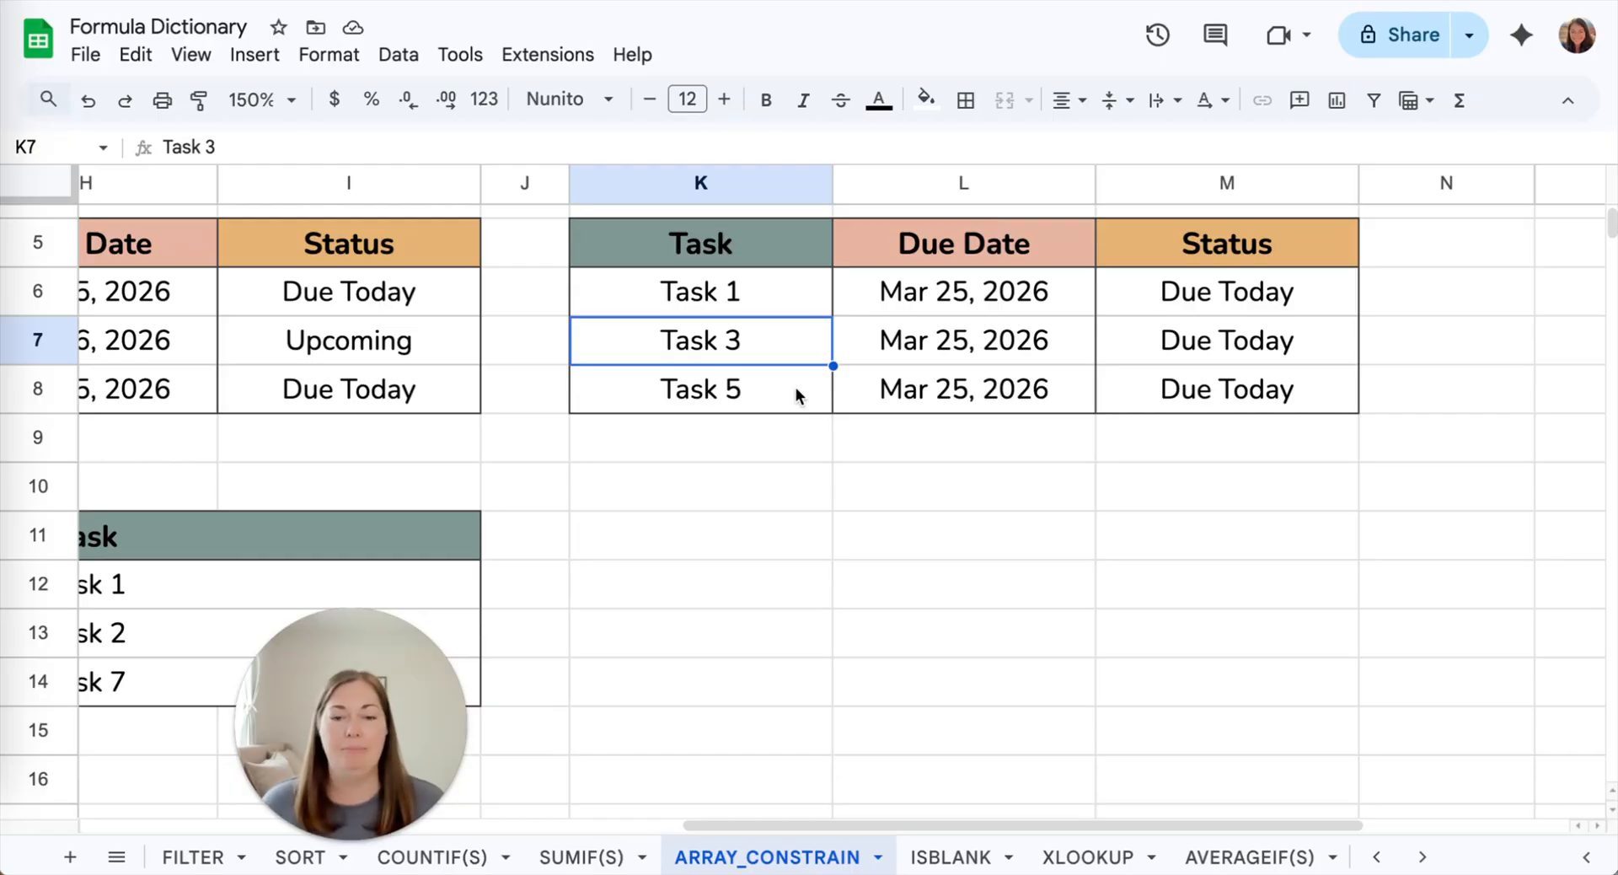
Change Task 1's due date in D6 to Mar 18, 2026 and check the constrained table in columns K to M.
scroll(796, 387, "left", 6)
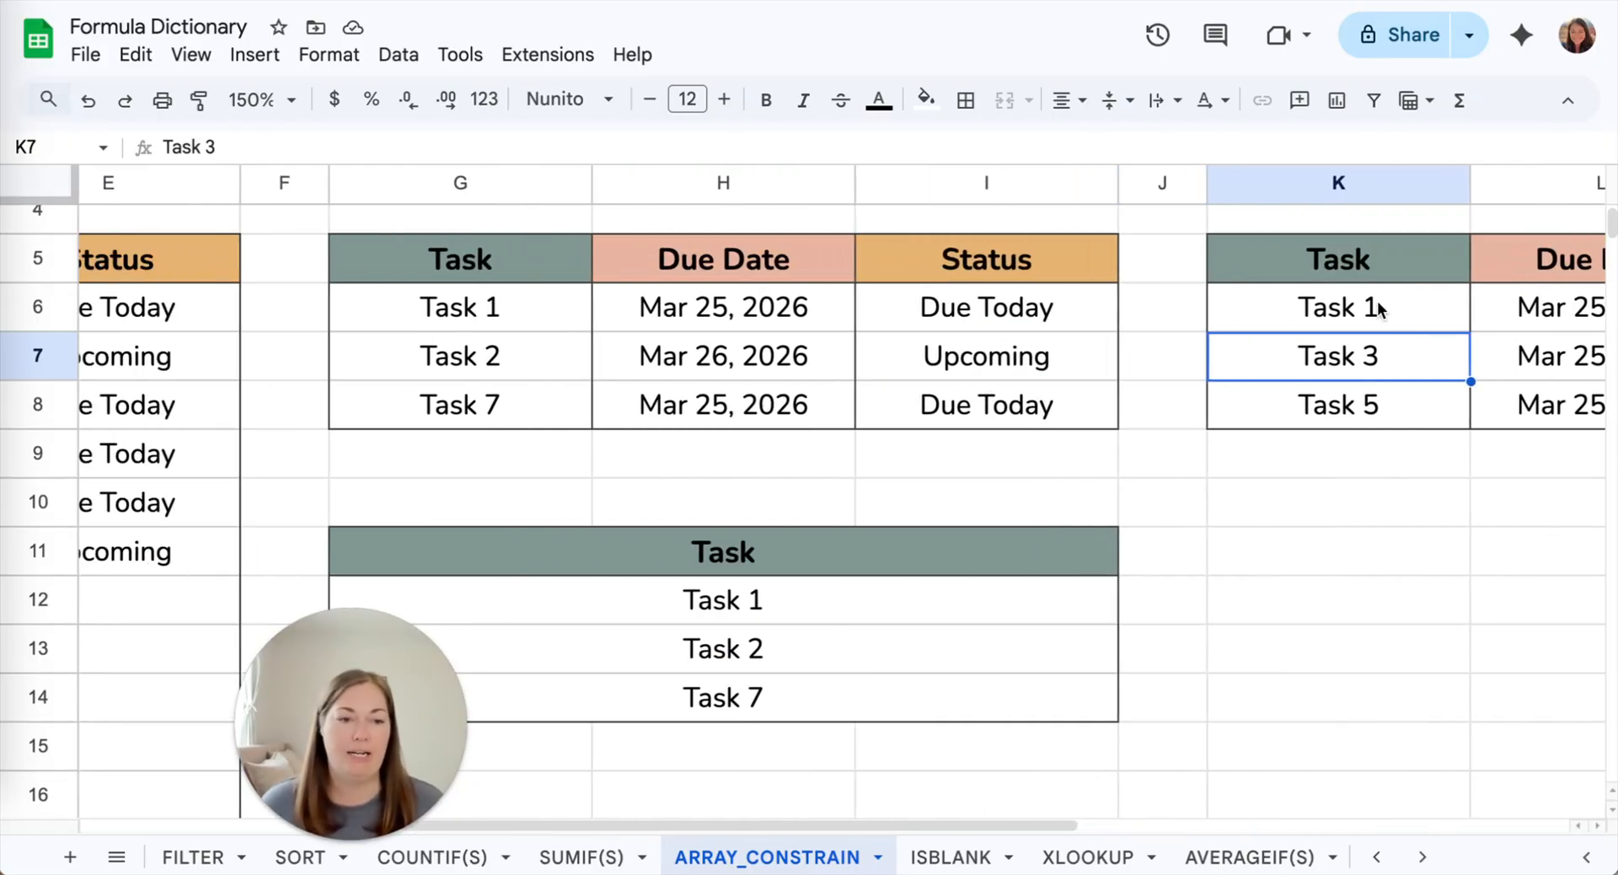
scroll(1265, 356, "right", 2)
scroll(1265, 357, "down", 1)
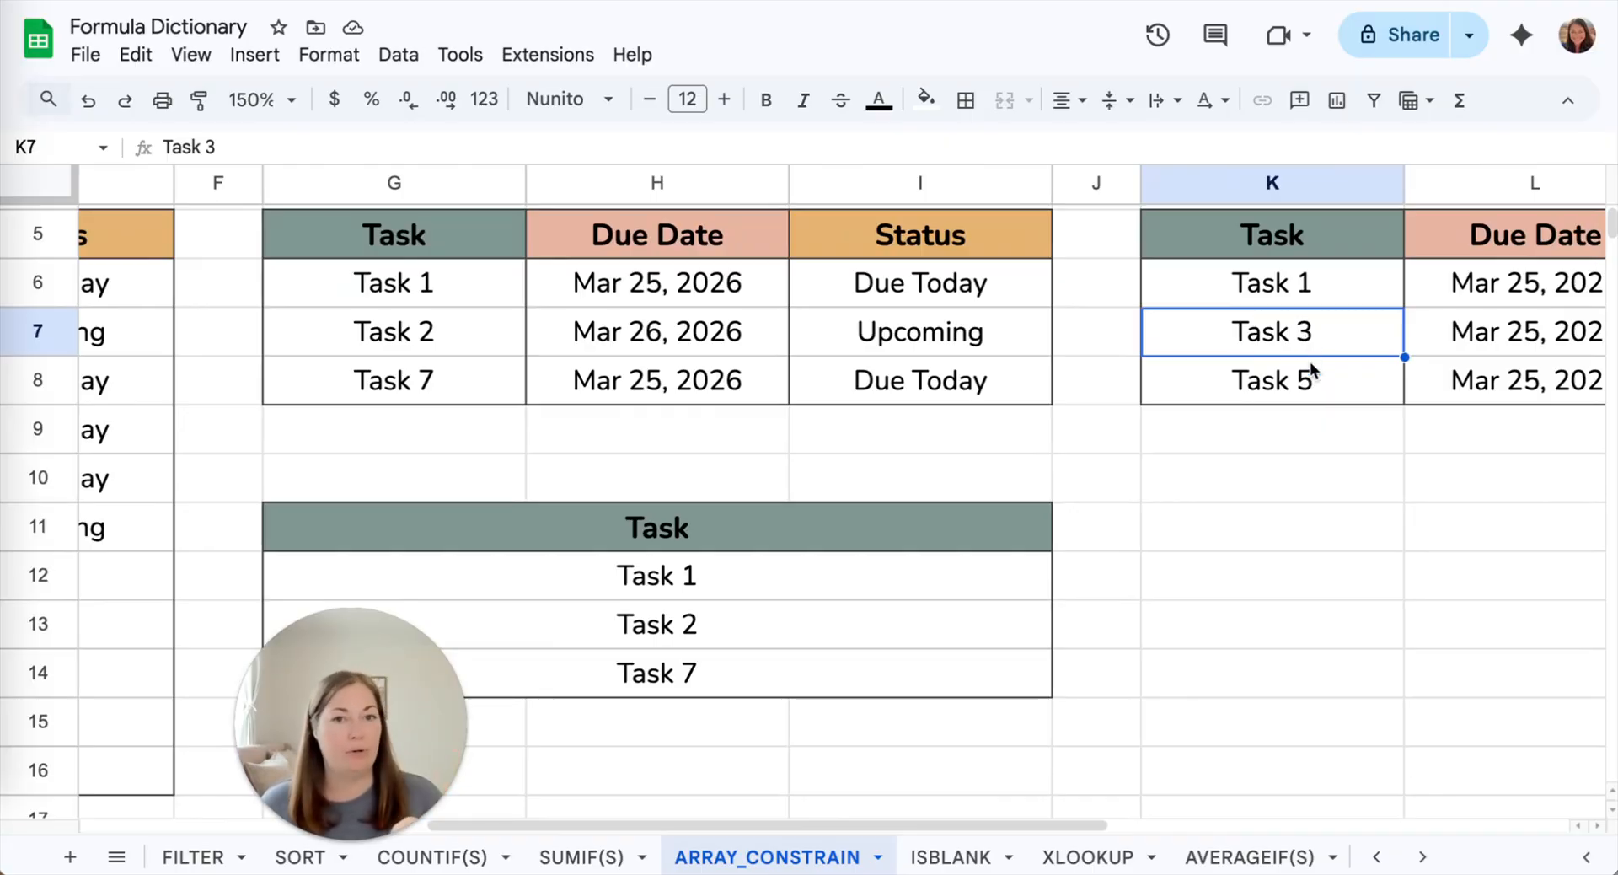
scroll(1089, 422, "left", 6)
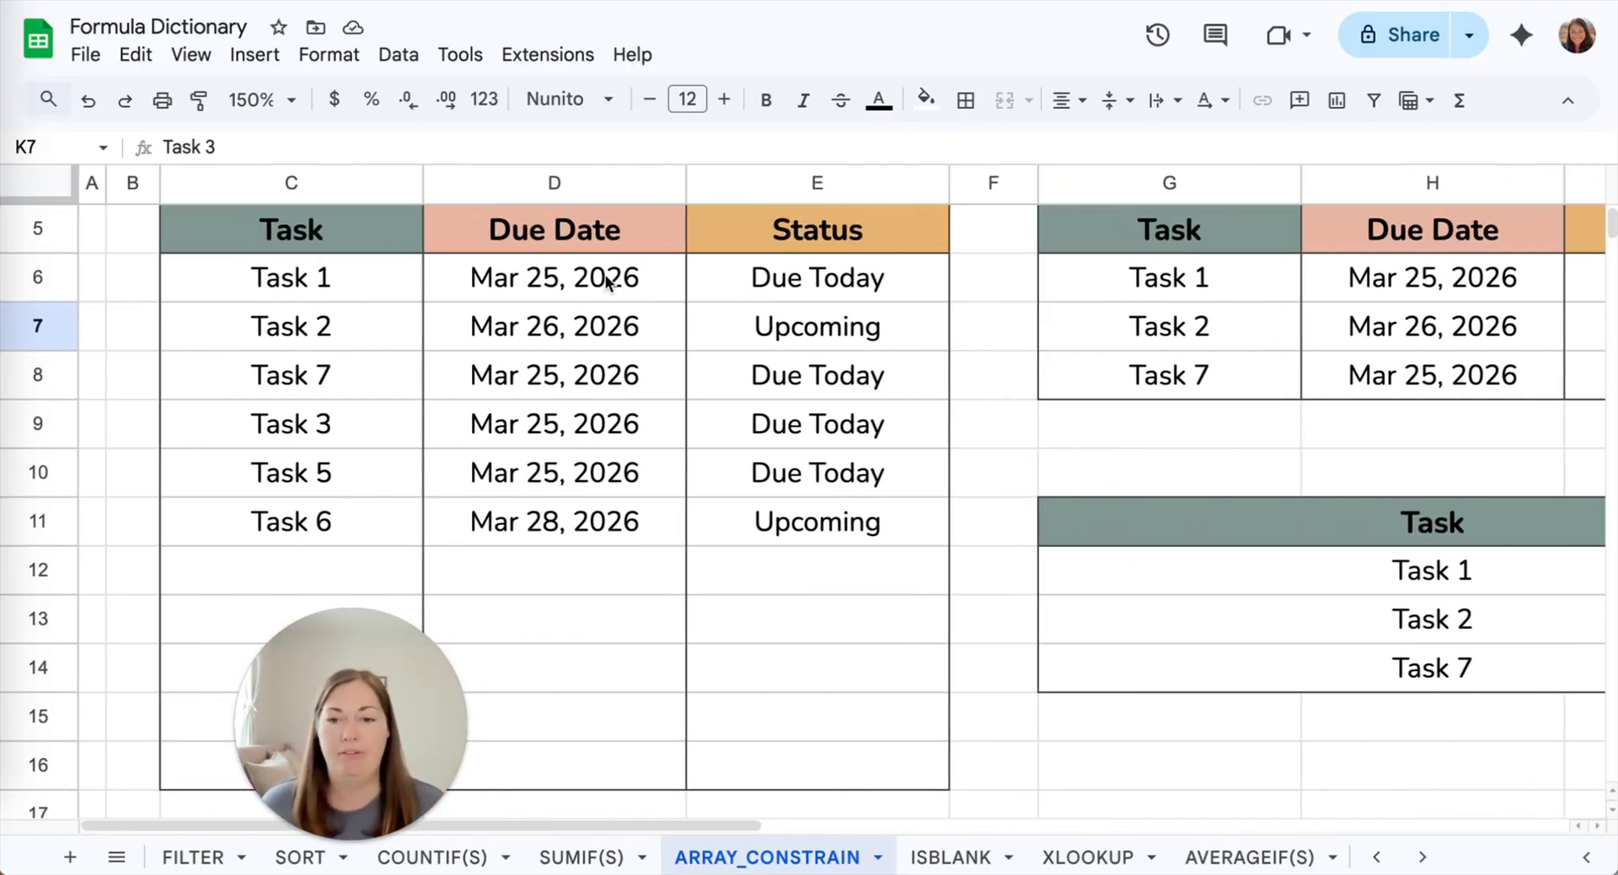
double_click(607, 283)
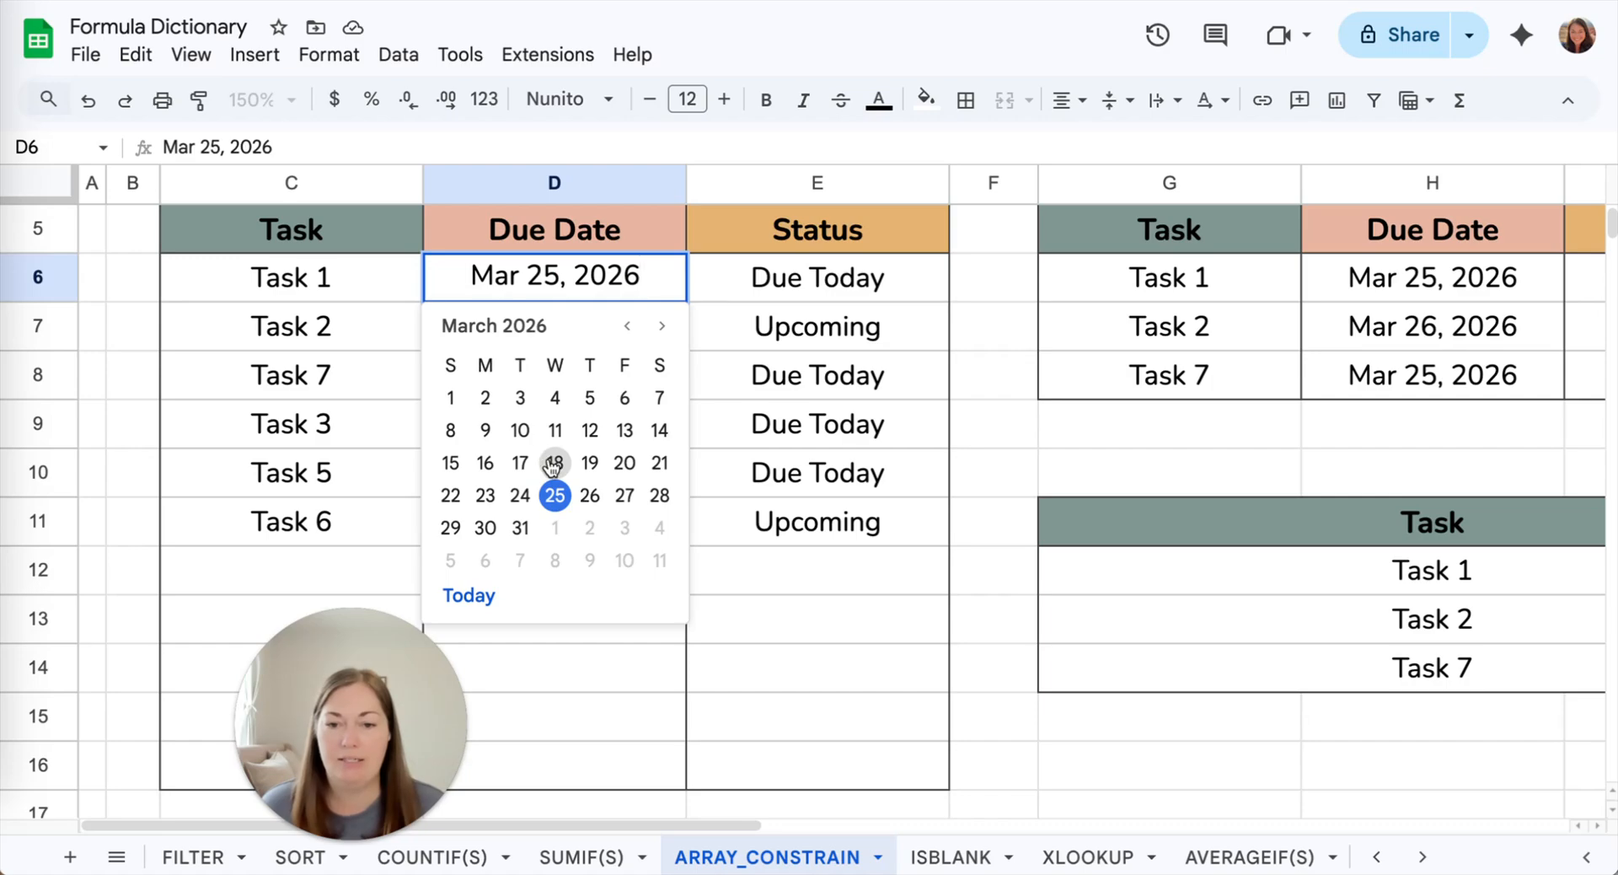
left_click(554, 463)
scroll(1064, 344, "right", 10)
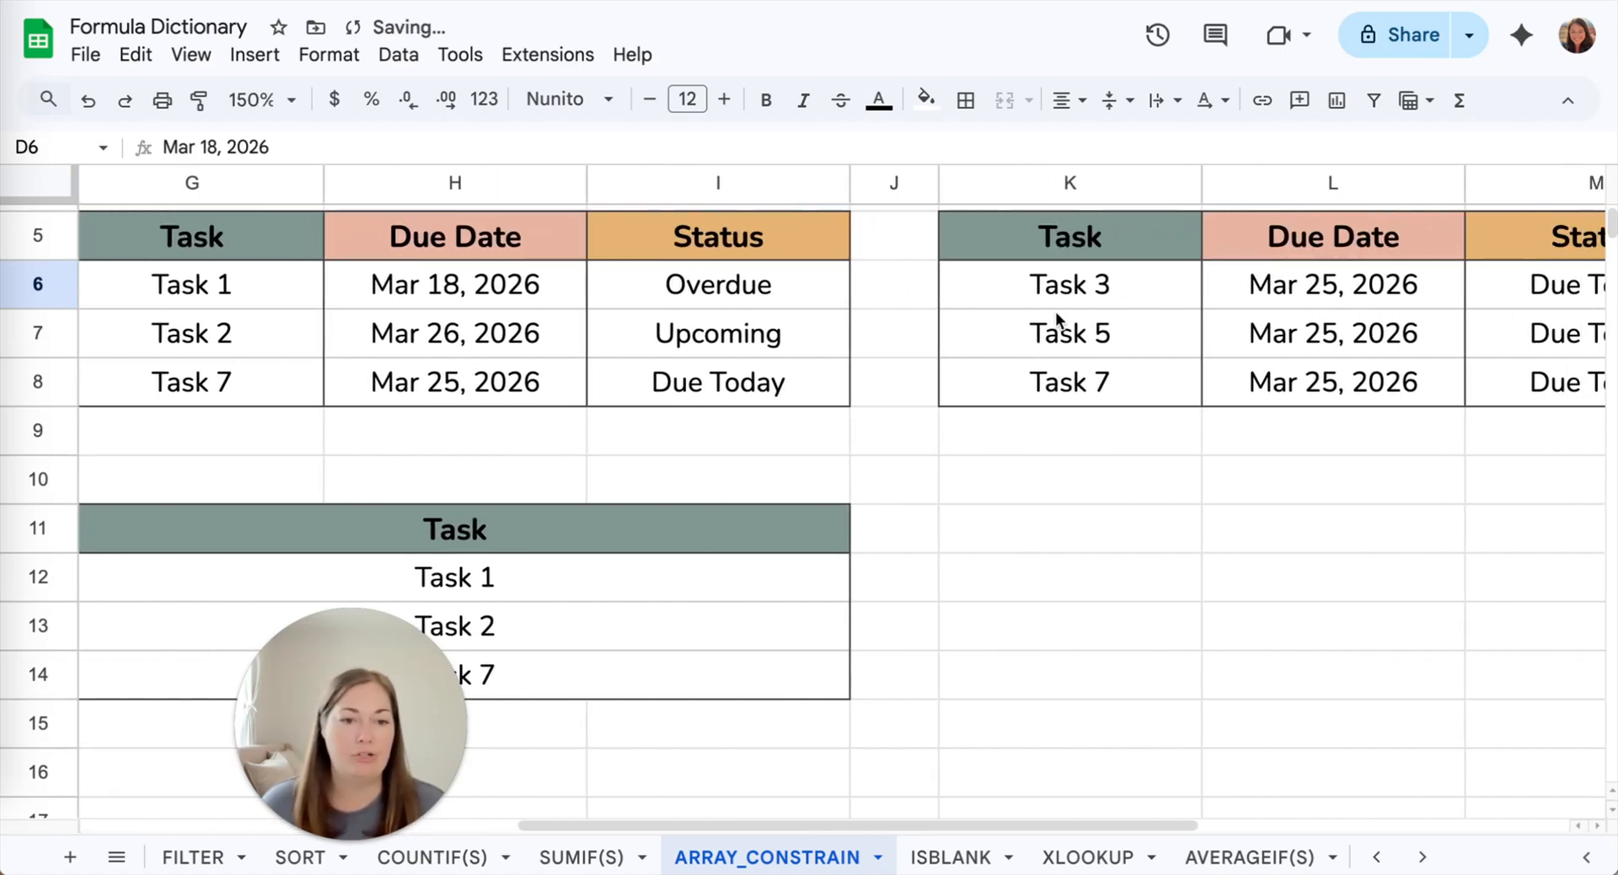
scroll(1111, 393, "right", 4)
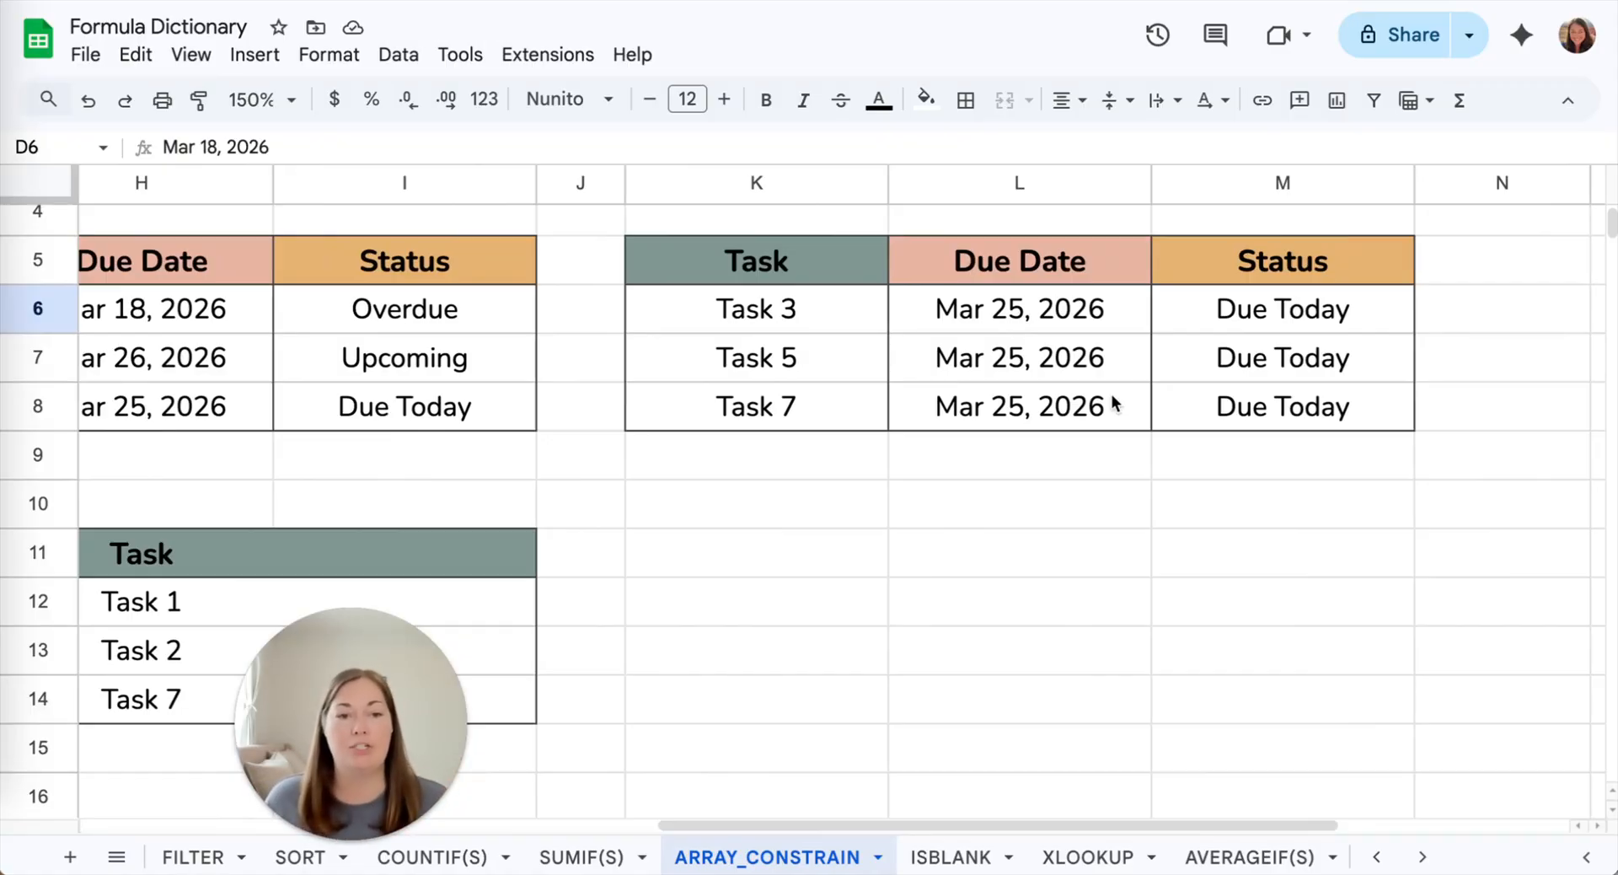
Change Task 7's due date in D8 to Mar 4, 2026 and check the constrained table in columns K to M.
scroll(1081, 408, "left", 15)
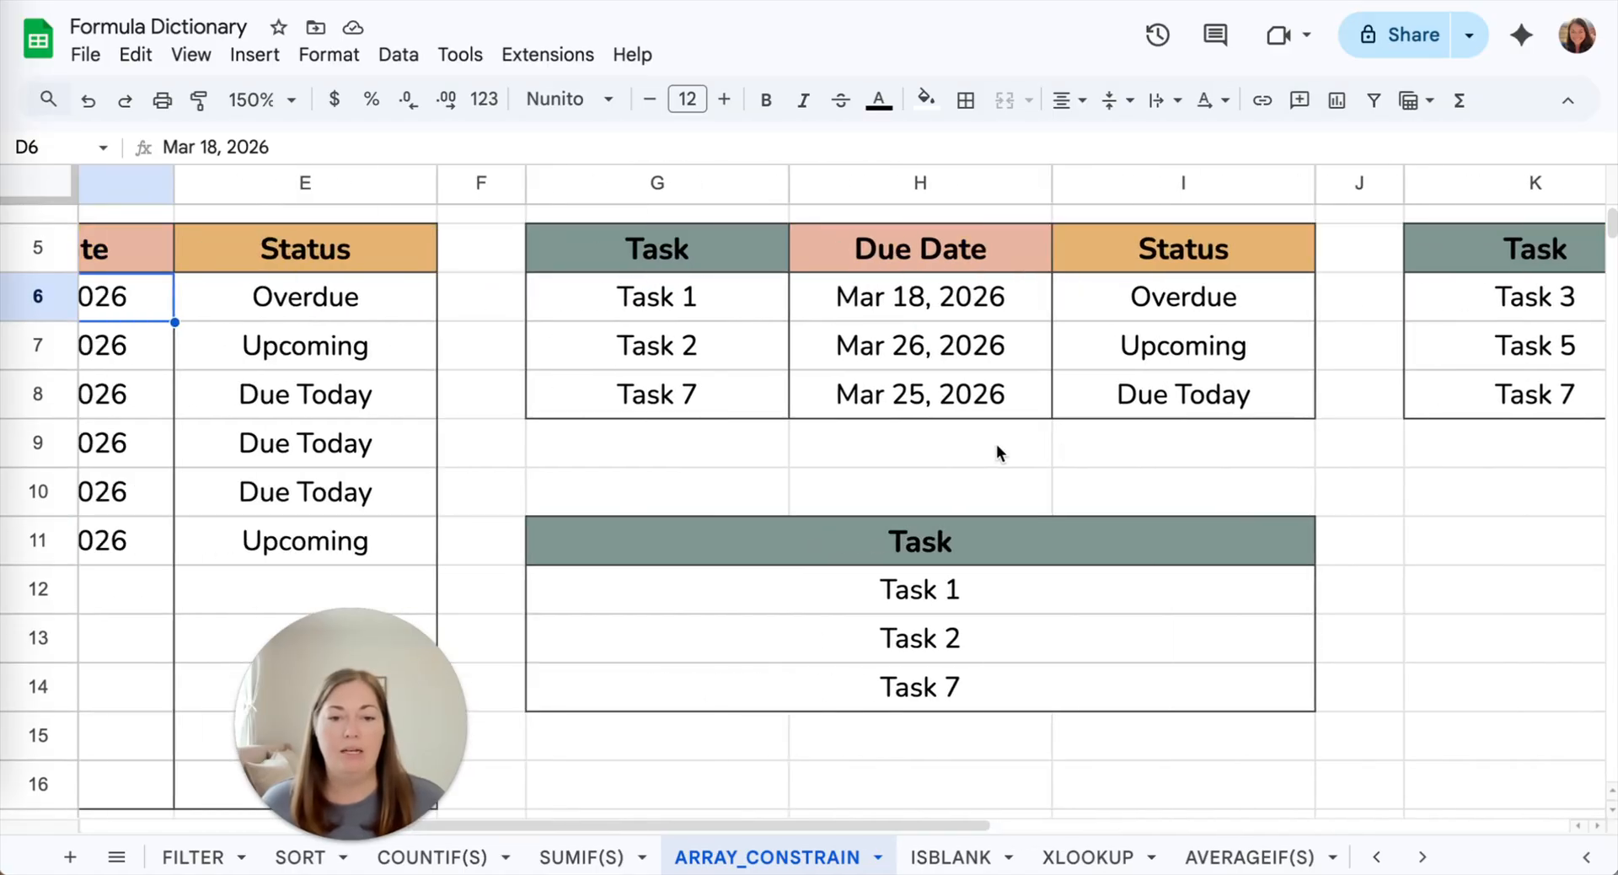
double_click(455, 407)
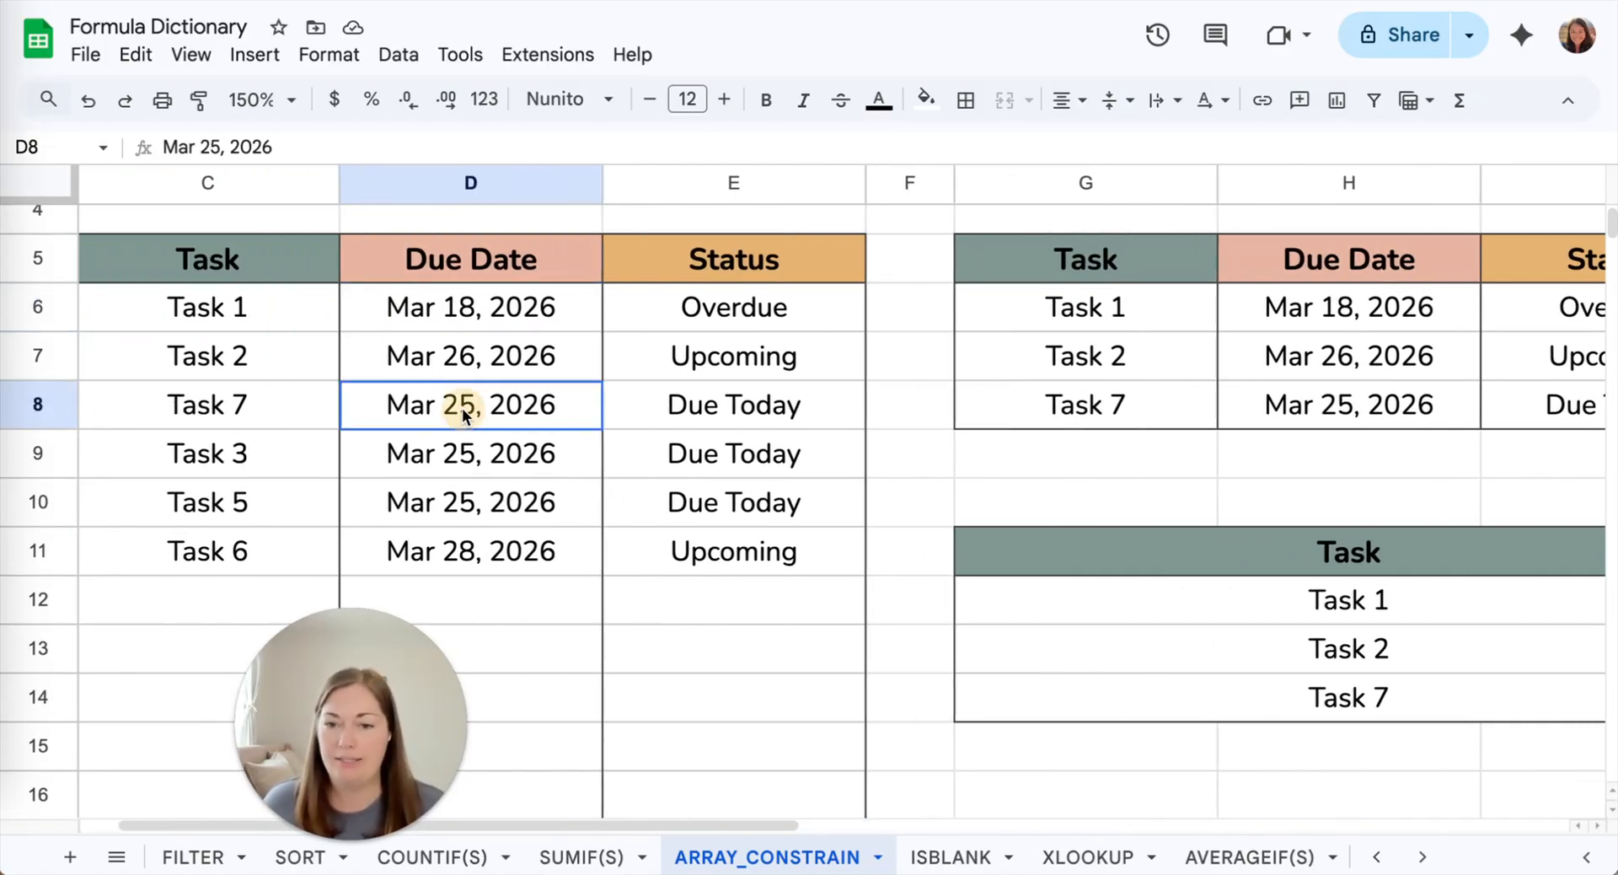
left_click(471, 525)
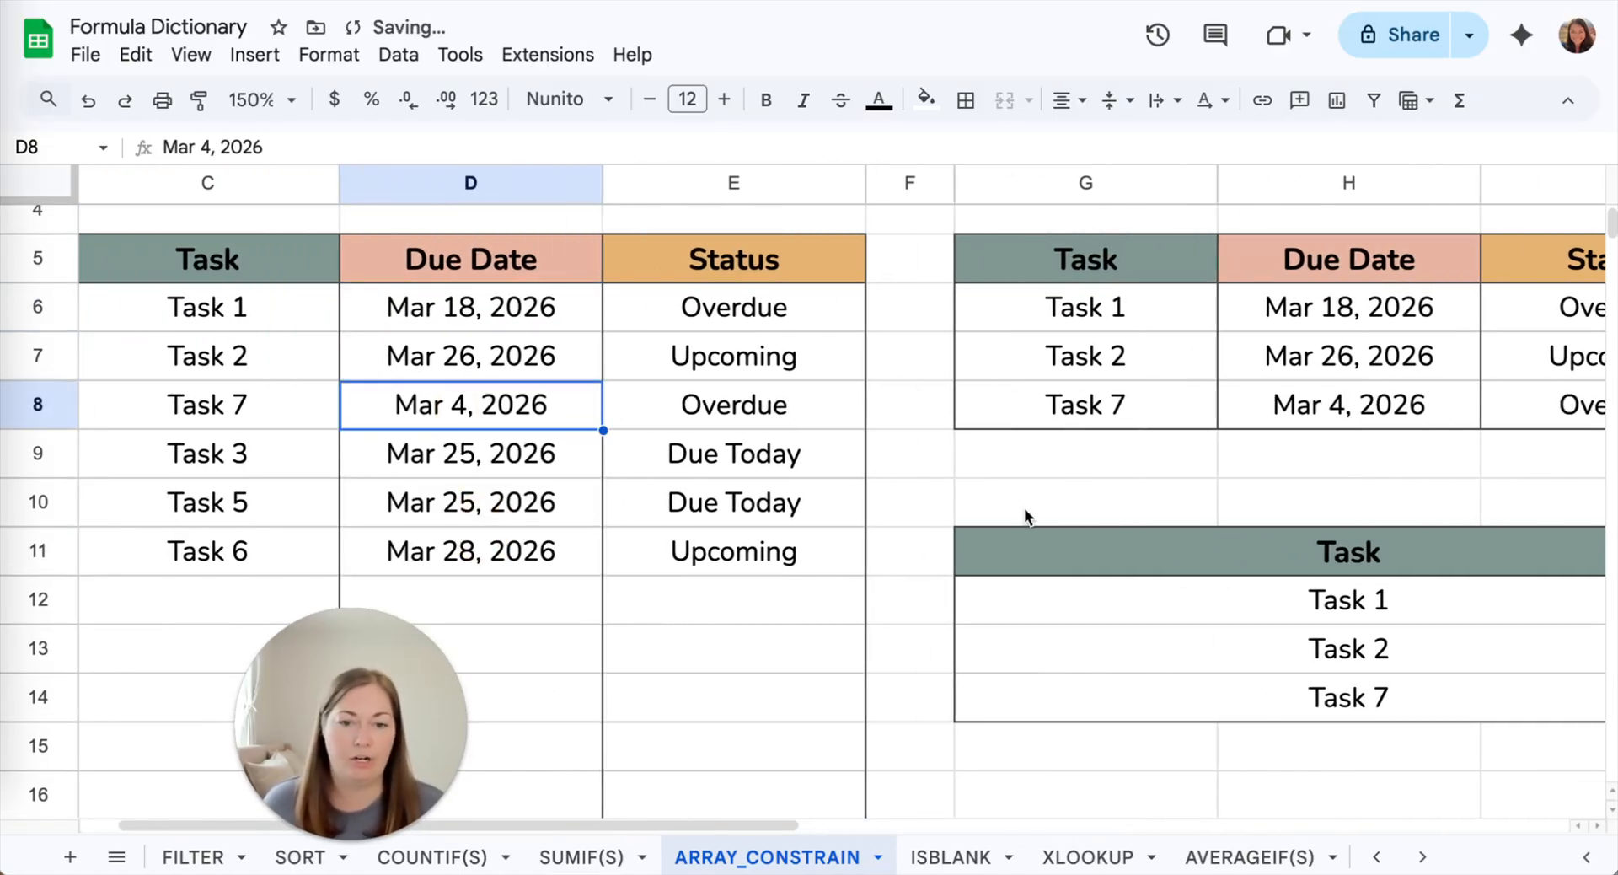
scroll(1072, 510, "right", 10)
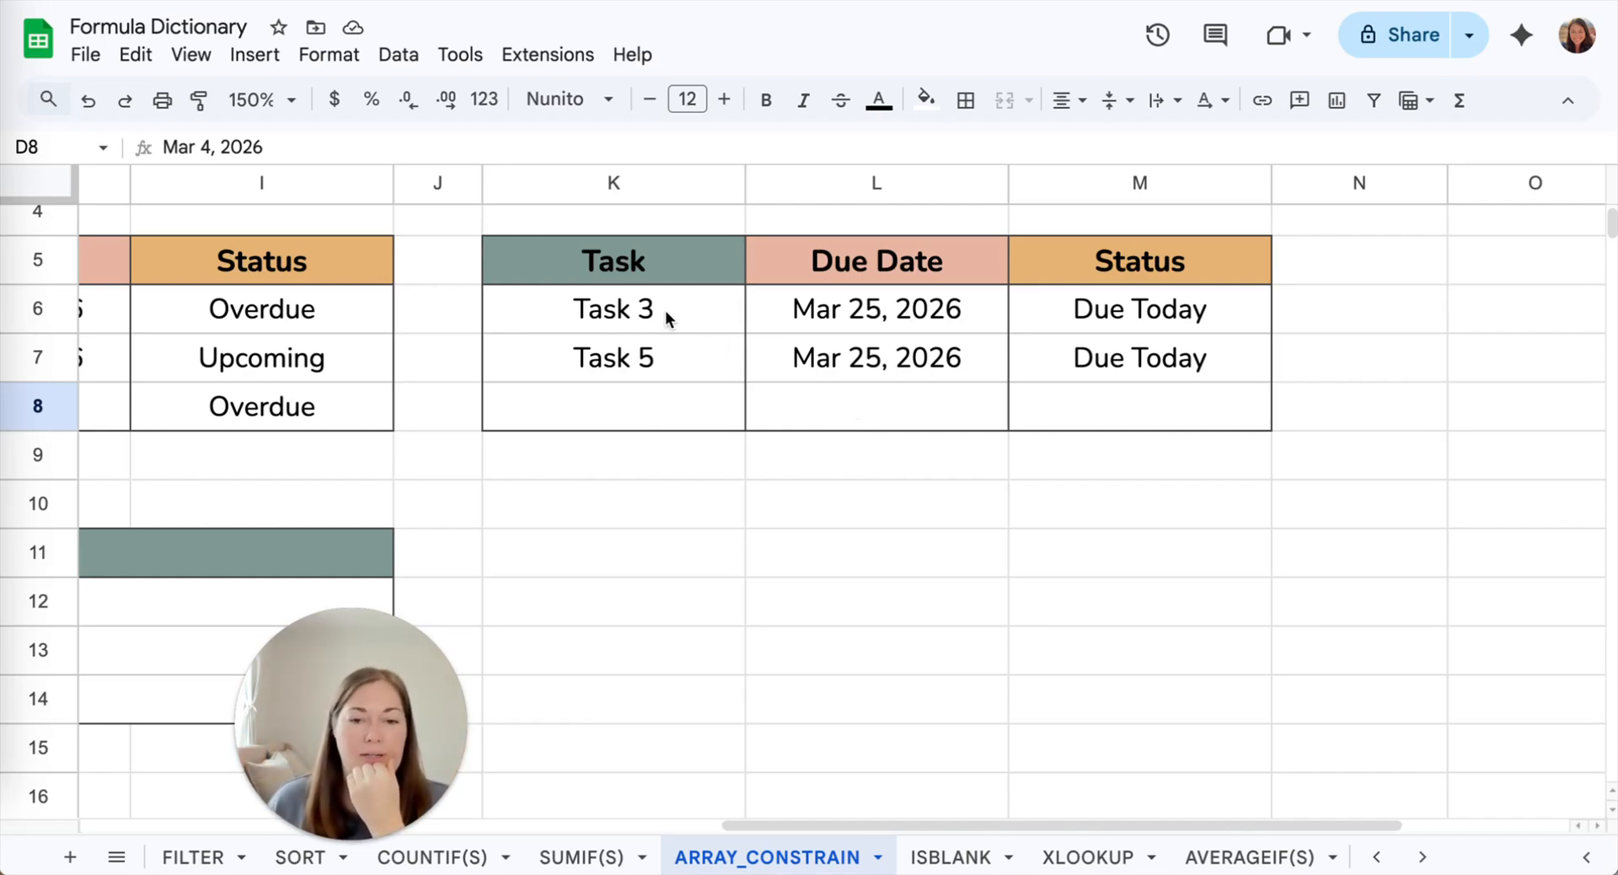
Change Task 3's due date in D9 to Mar 14, 2026.
scroll(466, 340, "left", 10)
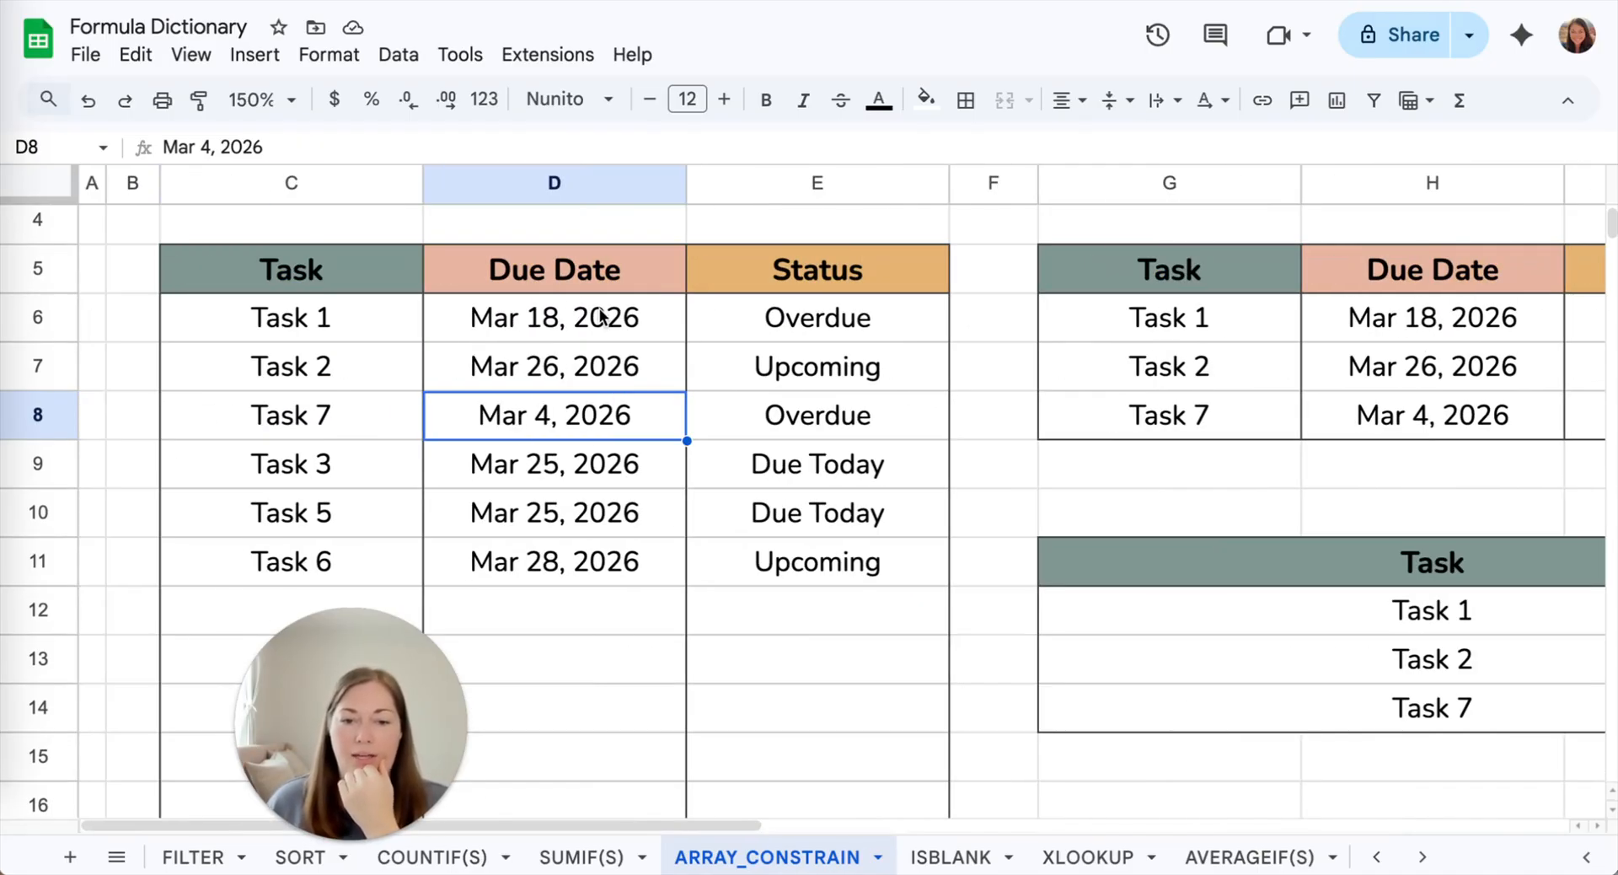
left_click(603, 470)
double_click(603, 469)
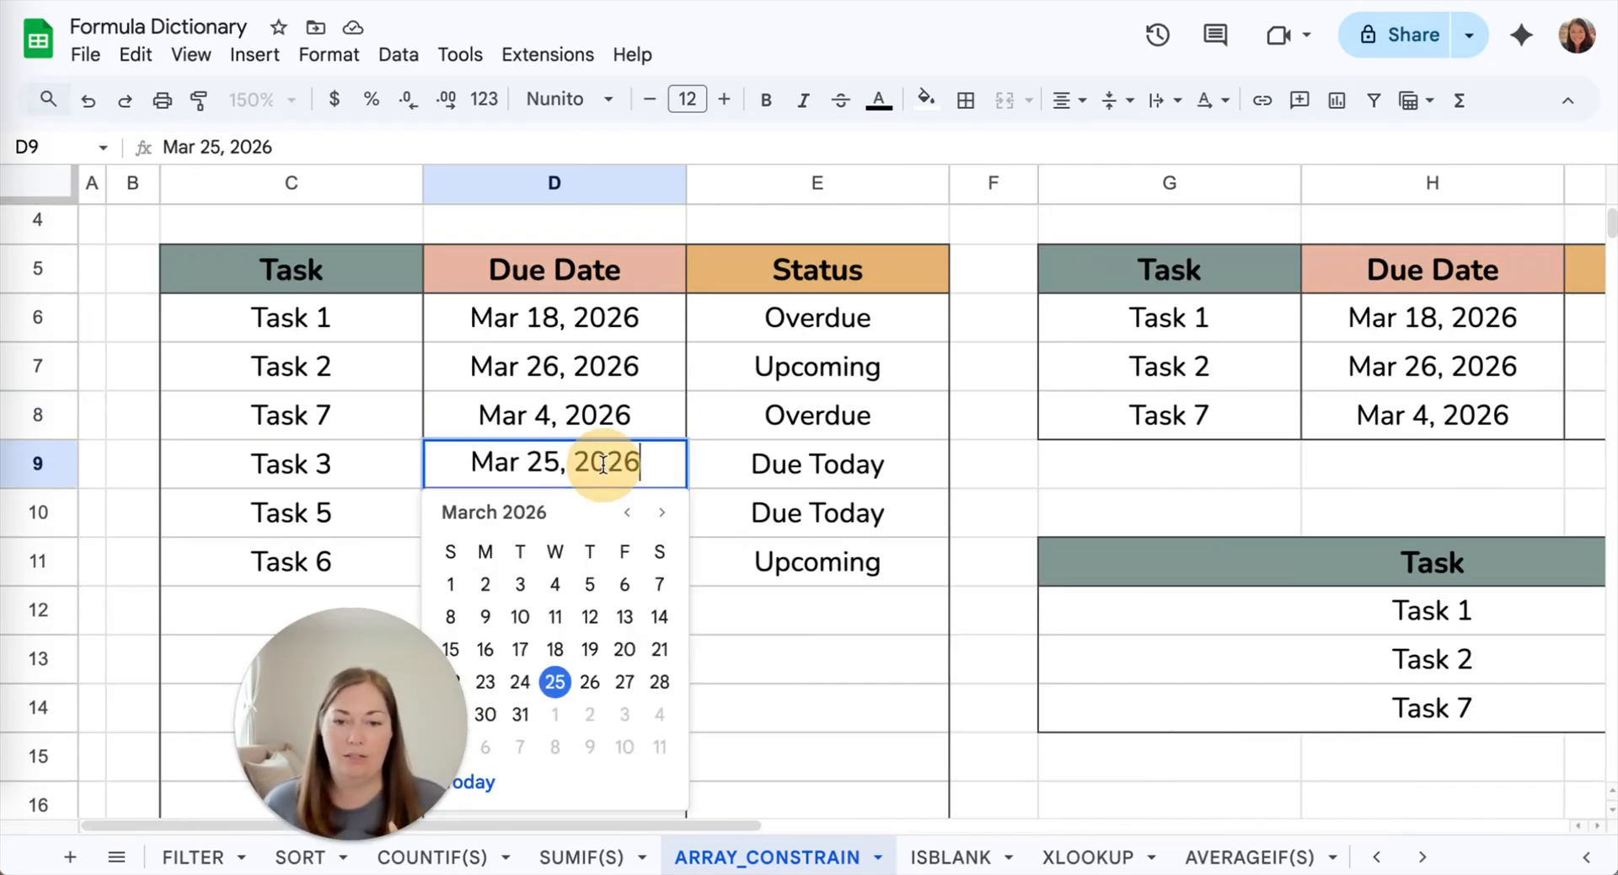
left_click(657, 621)
Change Task 5's due date in D10 to Mar 28, 2026 and inspect the formula result in K6.
left_click(609, 529)
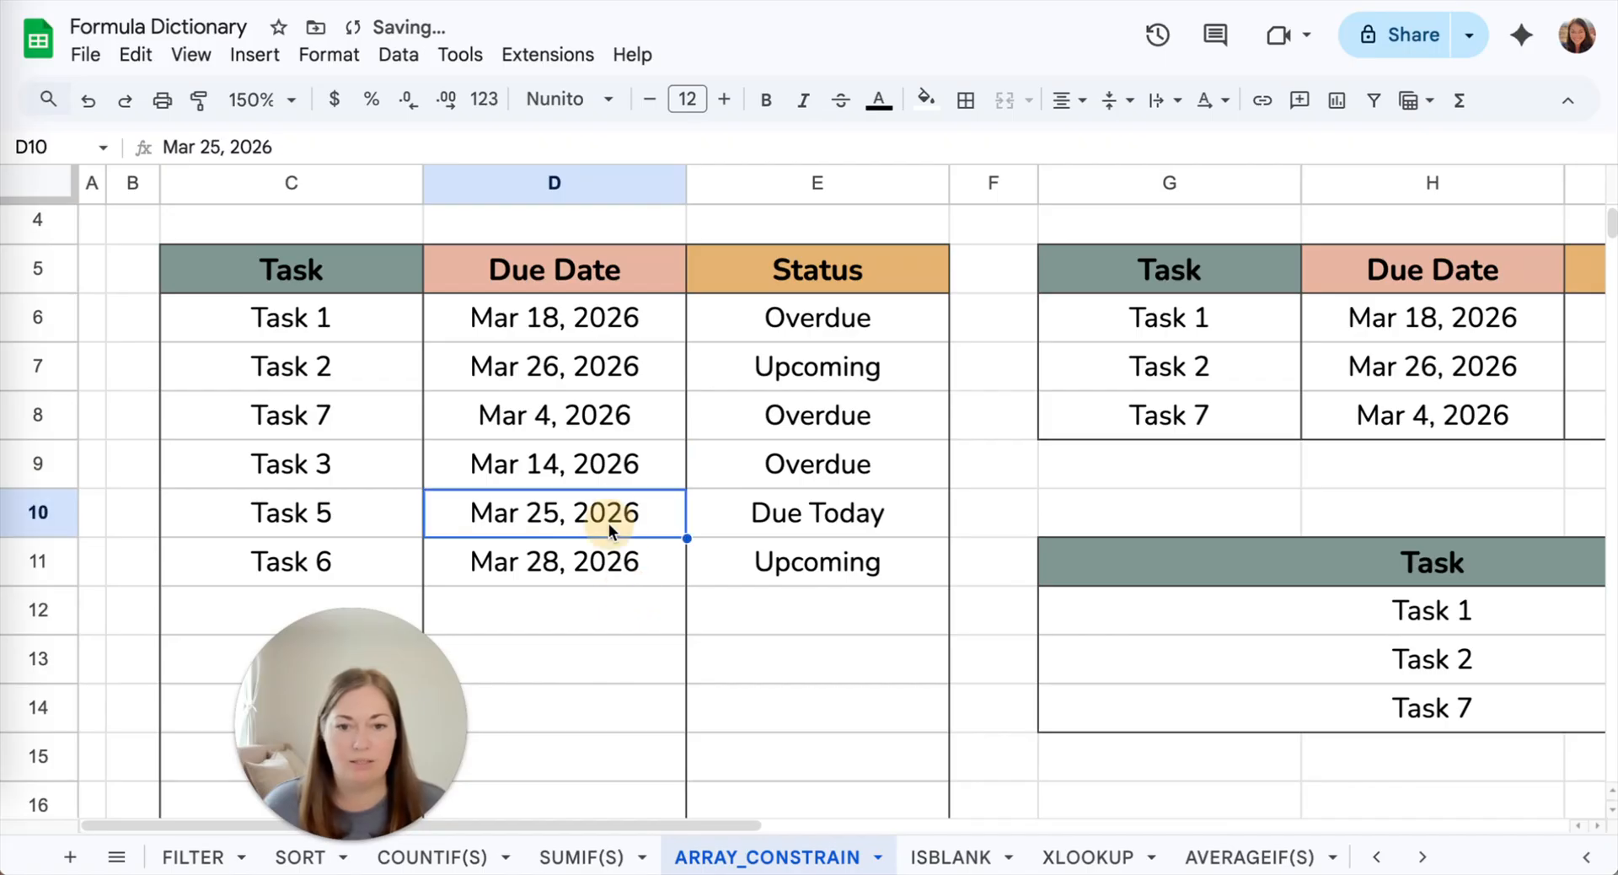
double_click(609, 530)
left_click(655, 735)
scroll(868, 578, "right", 5)
scroll(868, 577, "right", 5)
mouse_move(502, 331)
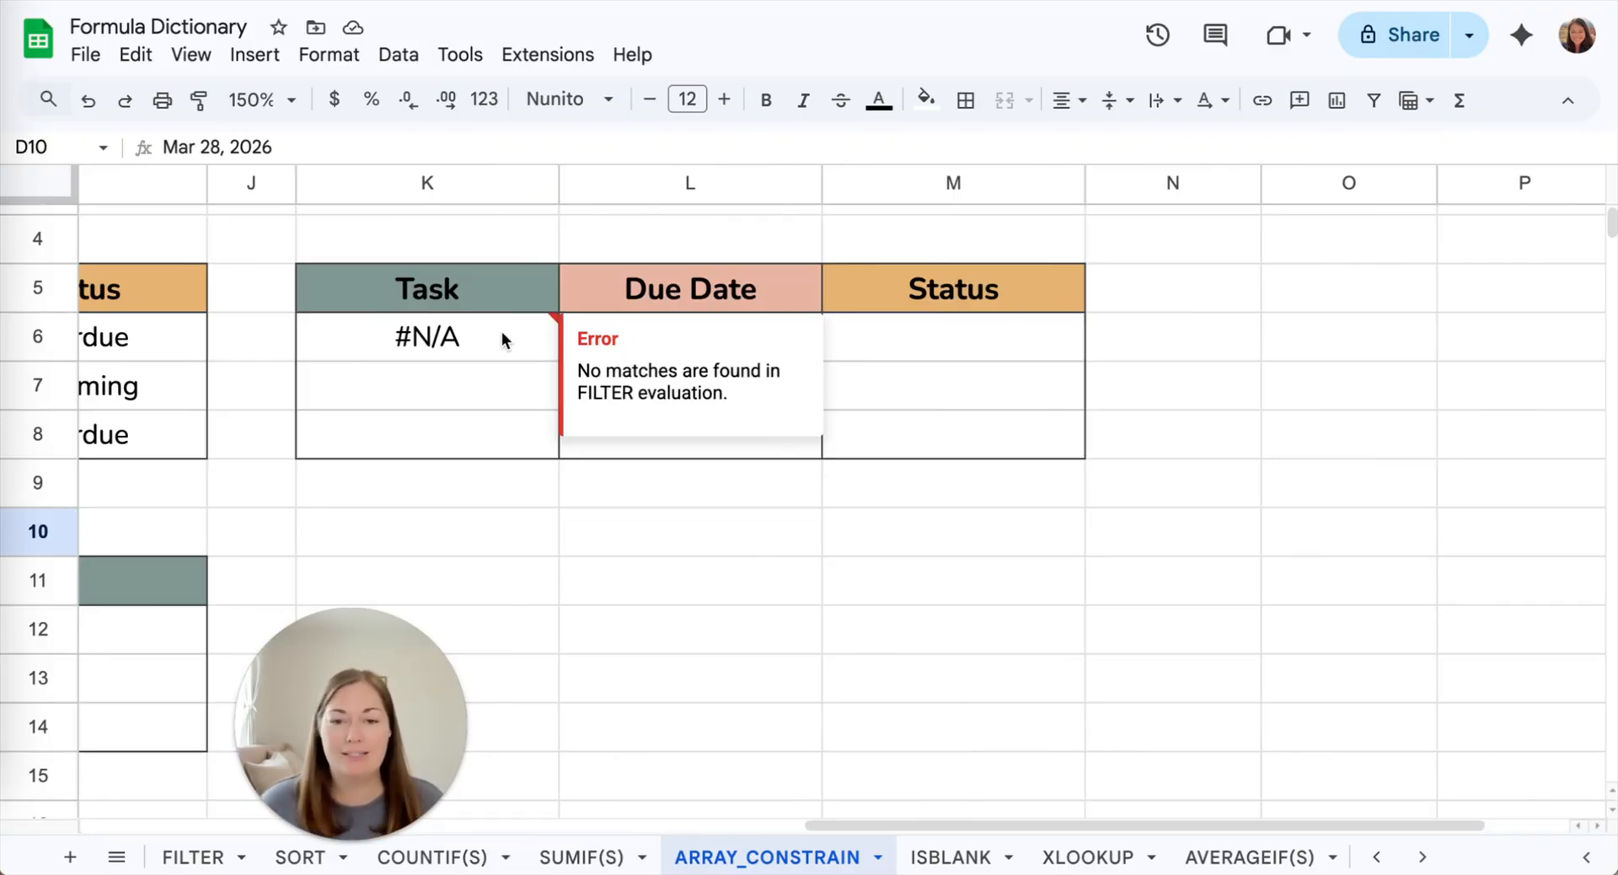
scroll(498, 388, "left", 4)
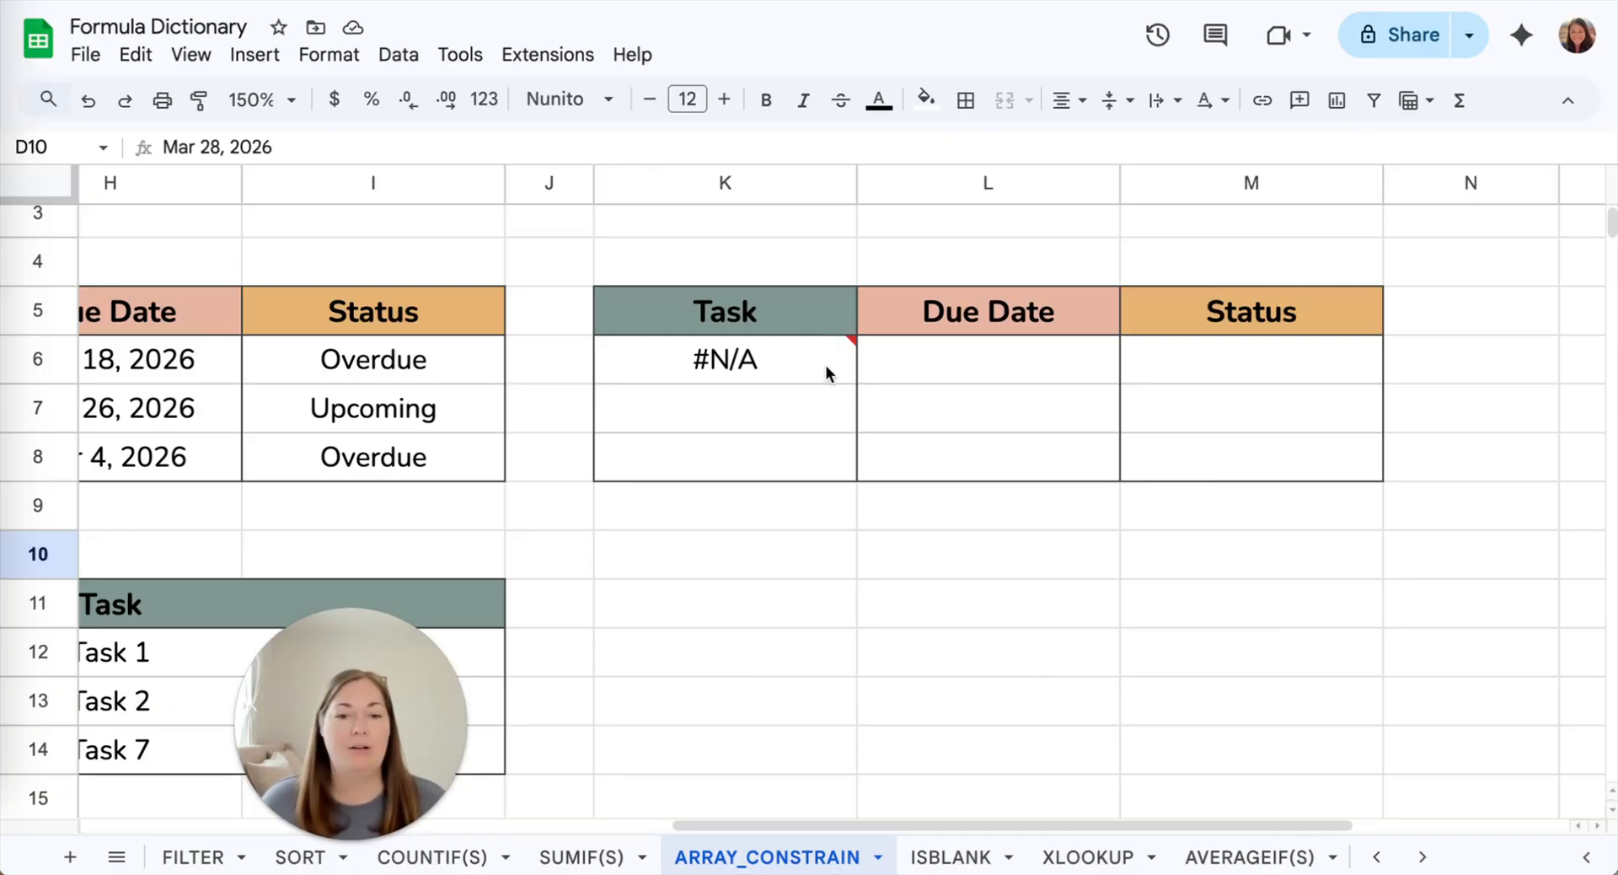
mouse_move(826, 373)
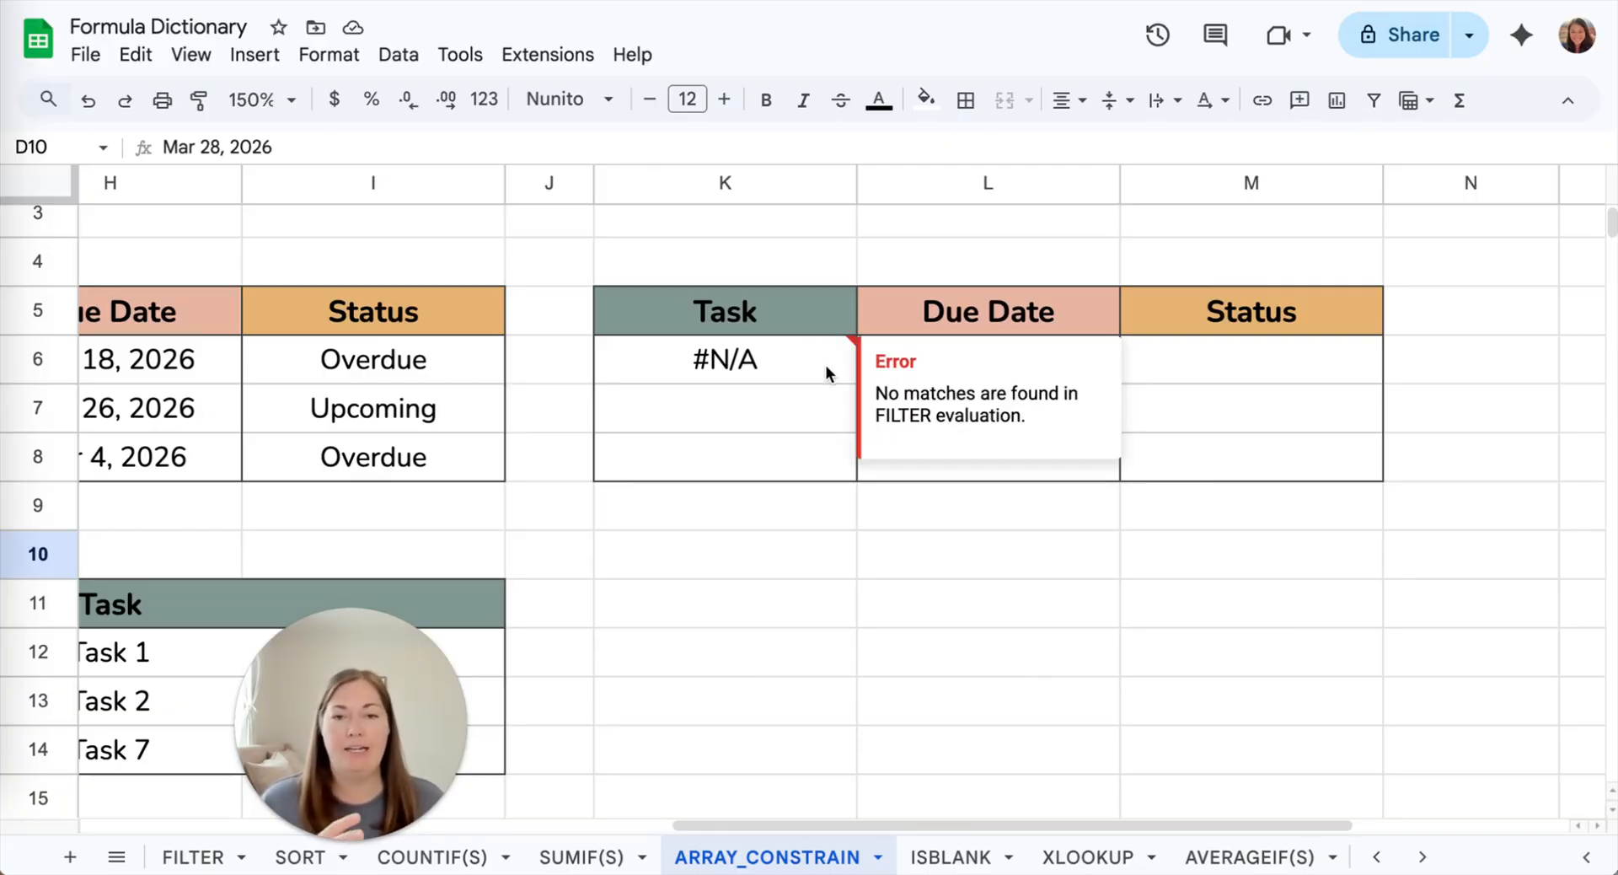
Wrap the ARRAY_CONSTRAIN formula in K6 in an opening IFERROR function, with the existing formula as its value.
left_click(784, 371)
double_click(782, 356)
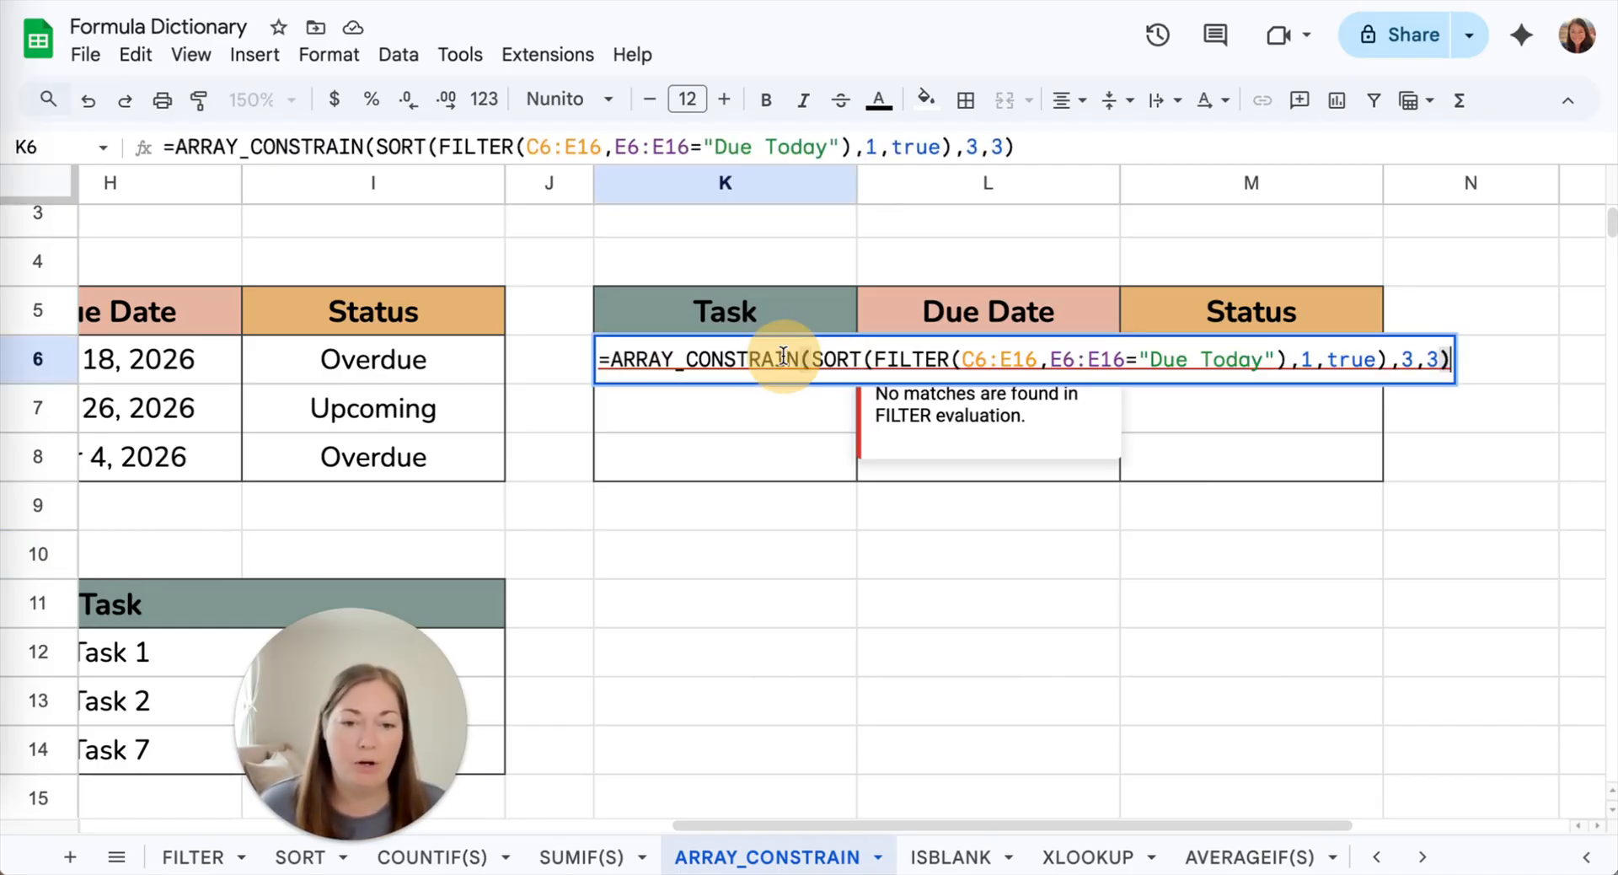
left_click(615, 358)
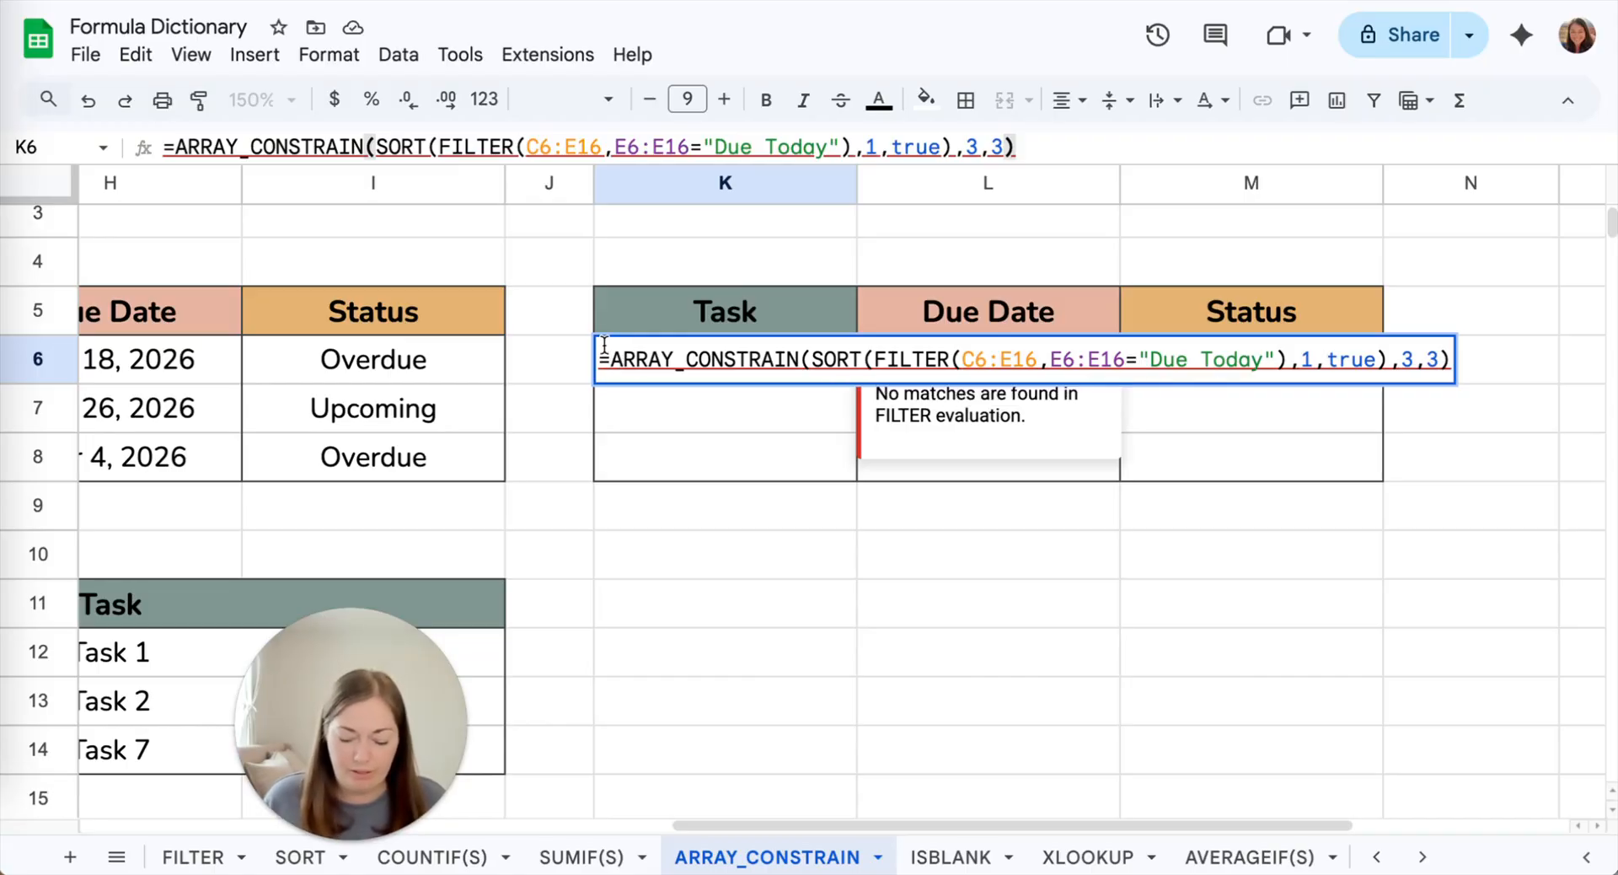
type("IR")
key("BackSpace")
key("BackSpace")
type("IFERROR")
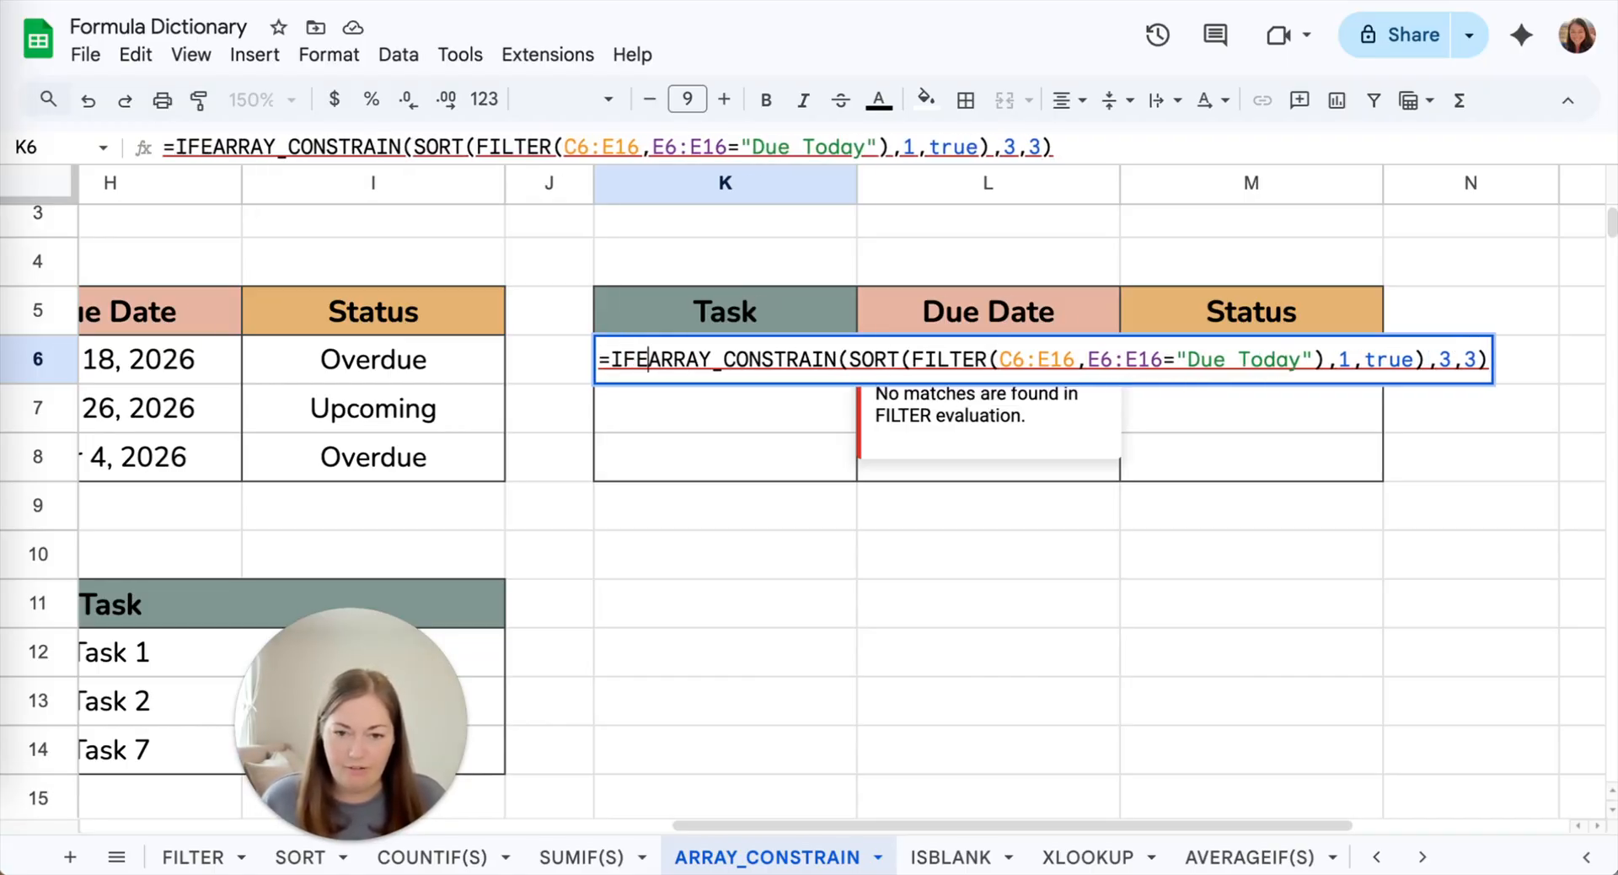
type("(")
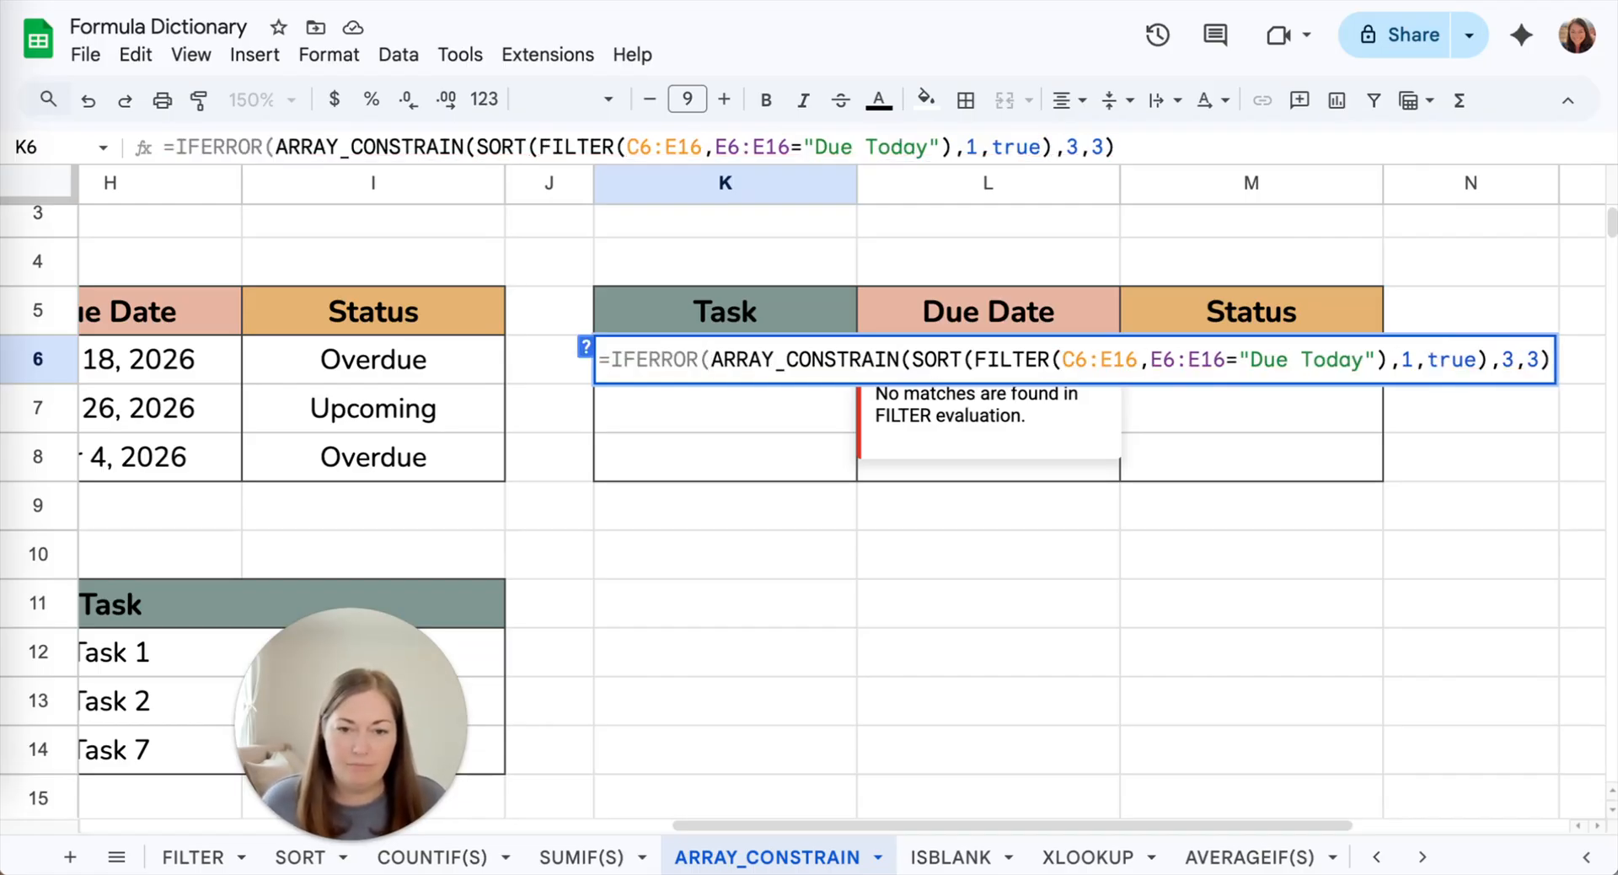
Complete the IFERROR formula in K6 with "No matches found" as the value if error, and commit it.
left_click(1548, 354)
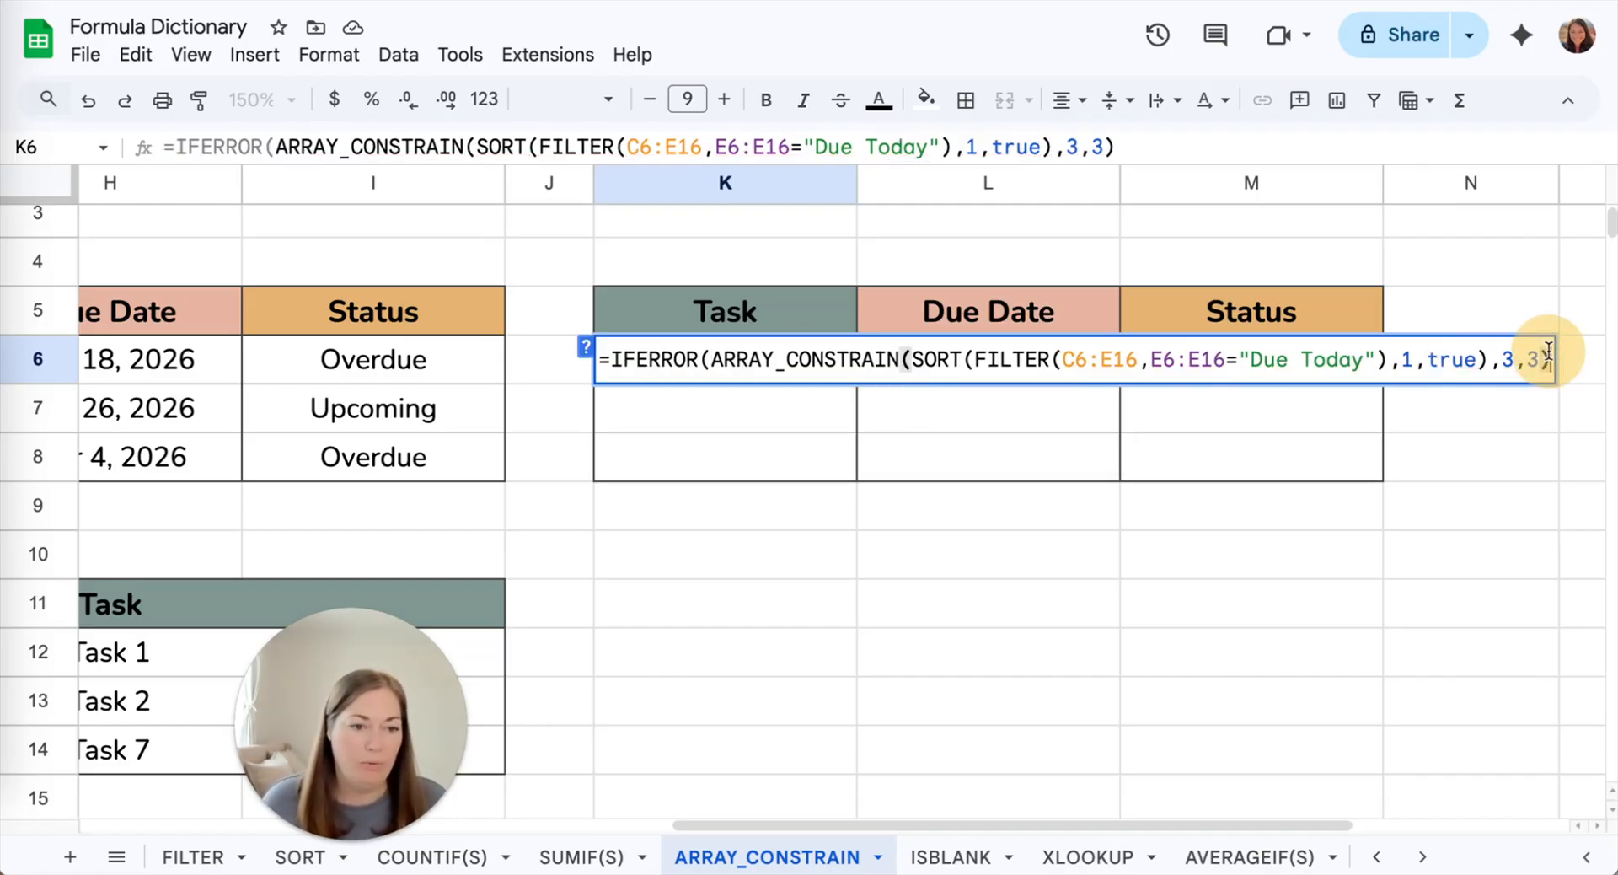
type(",")
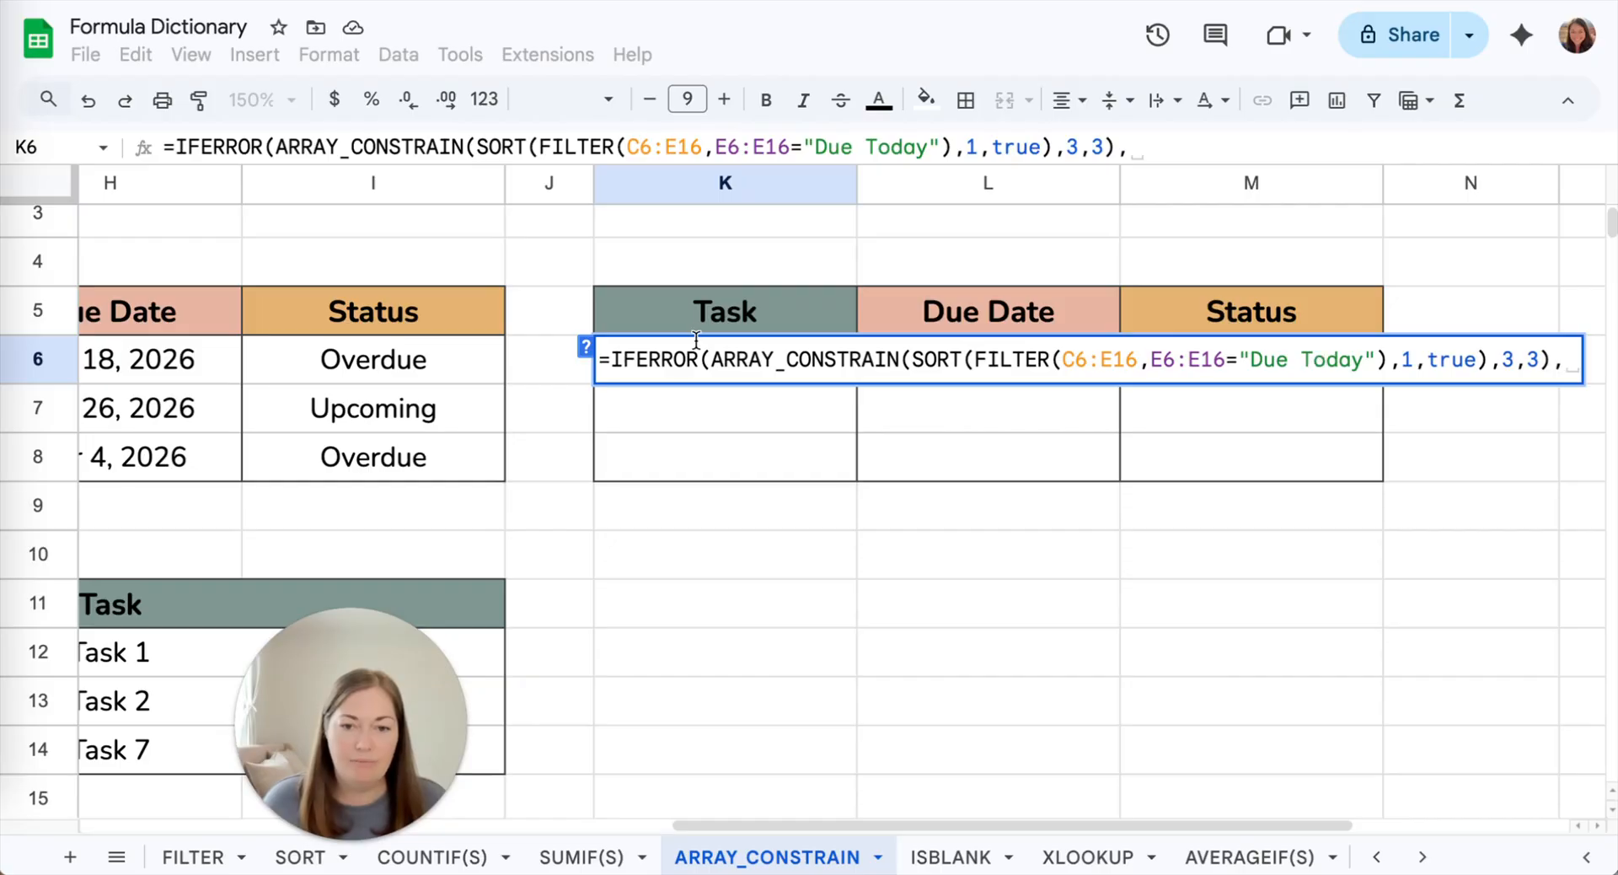
left_click(586, 347)
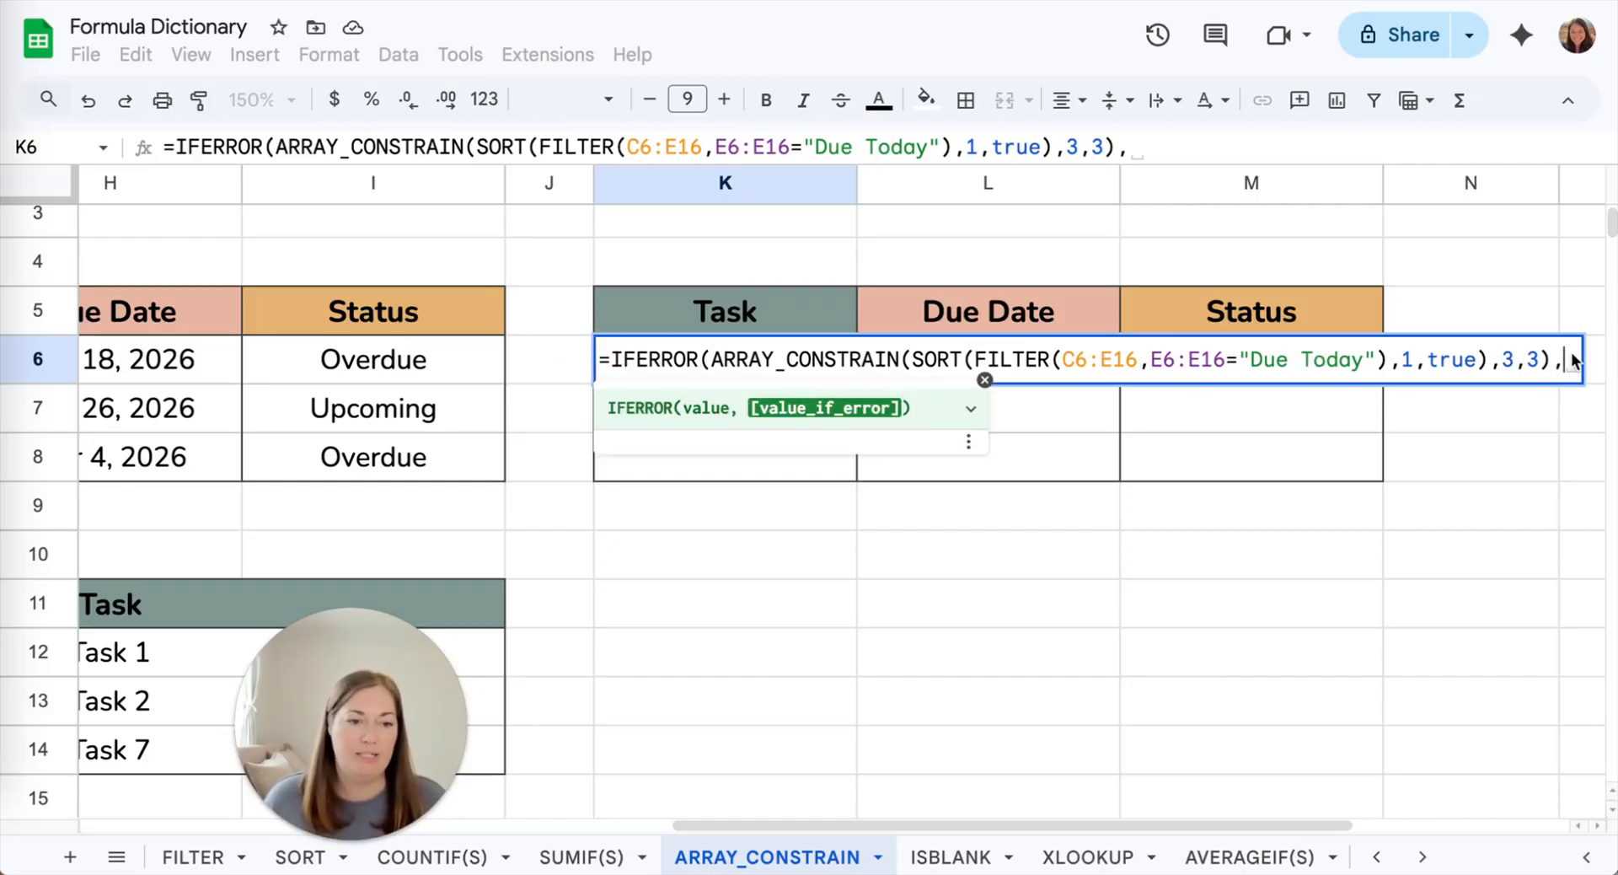
type("\"")
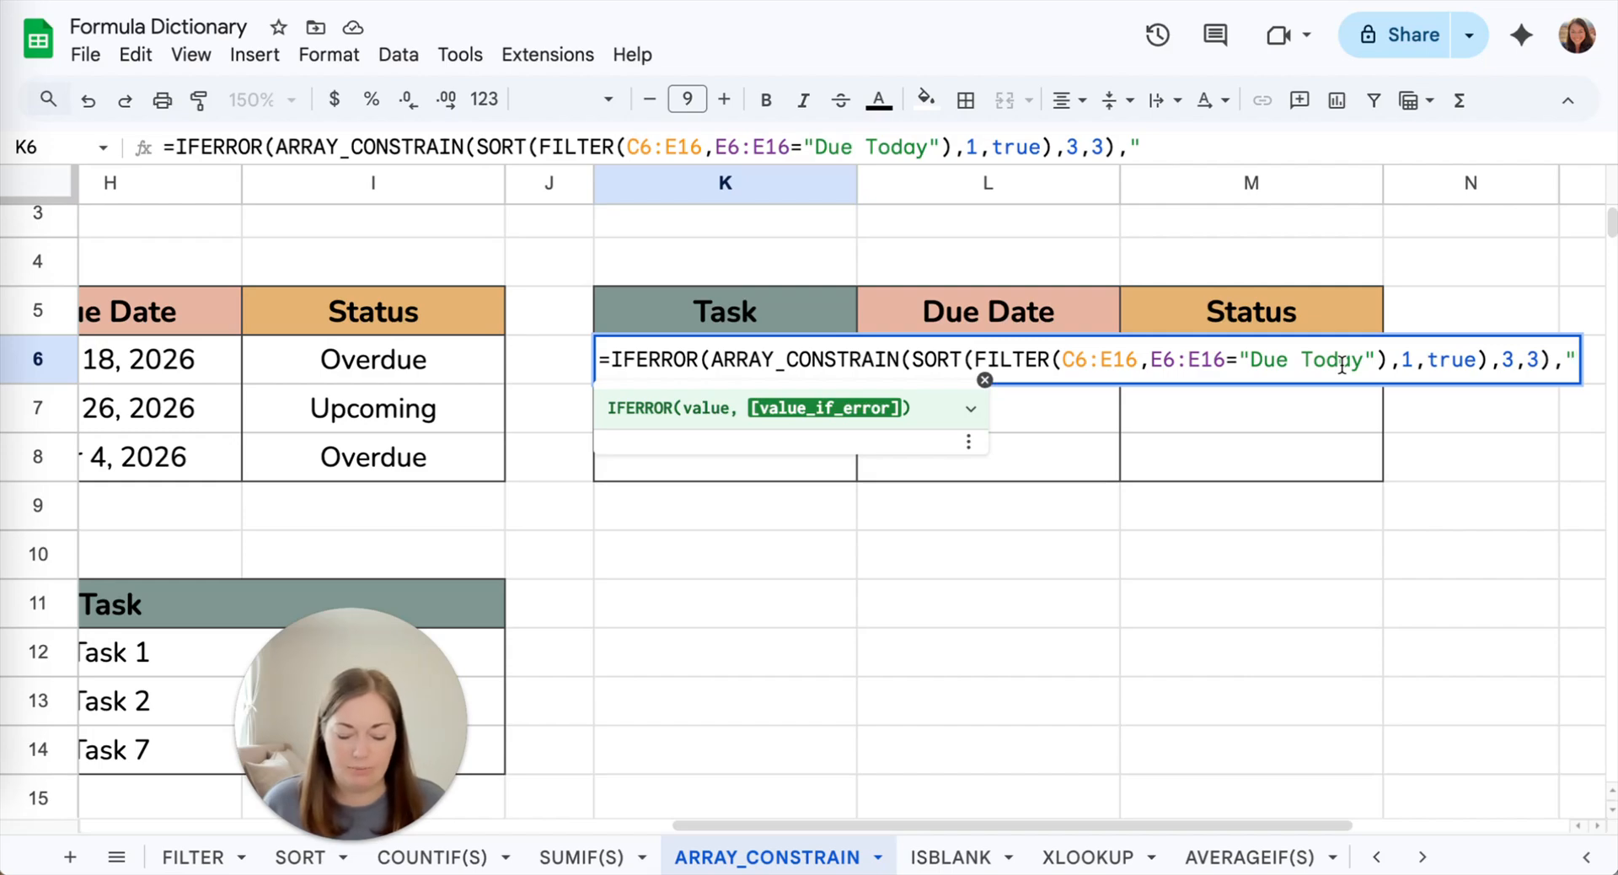
type("No matches found\")")
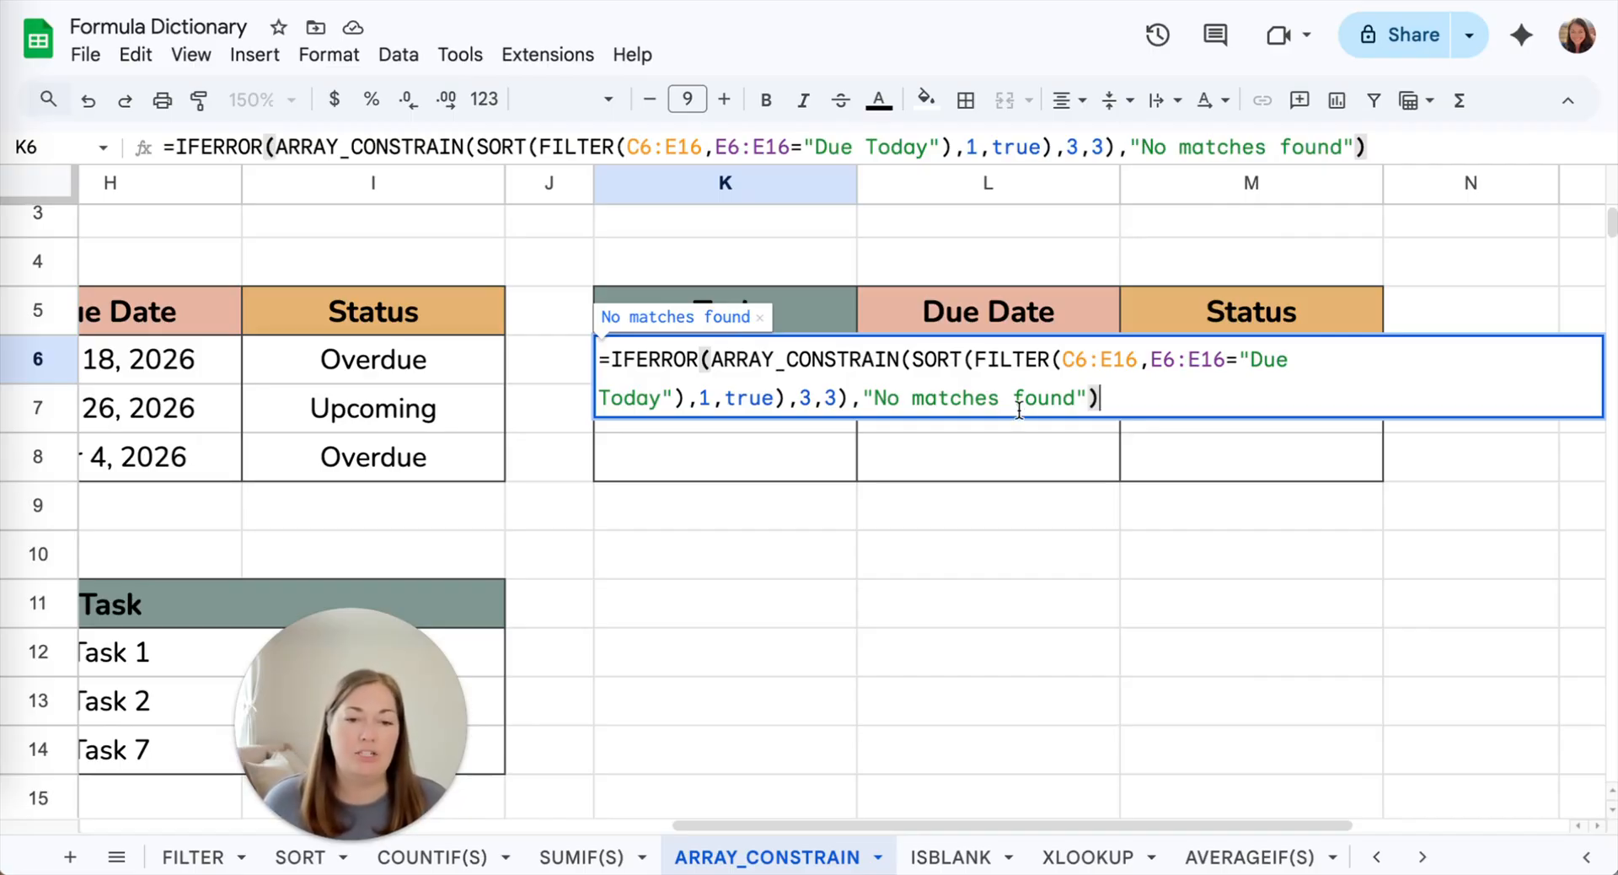
key("Return")
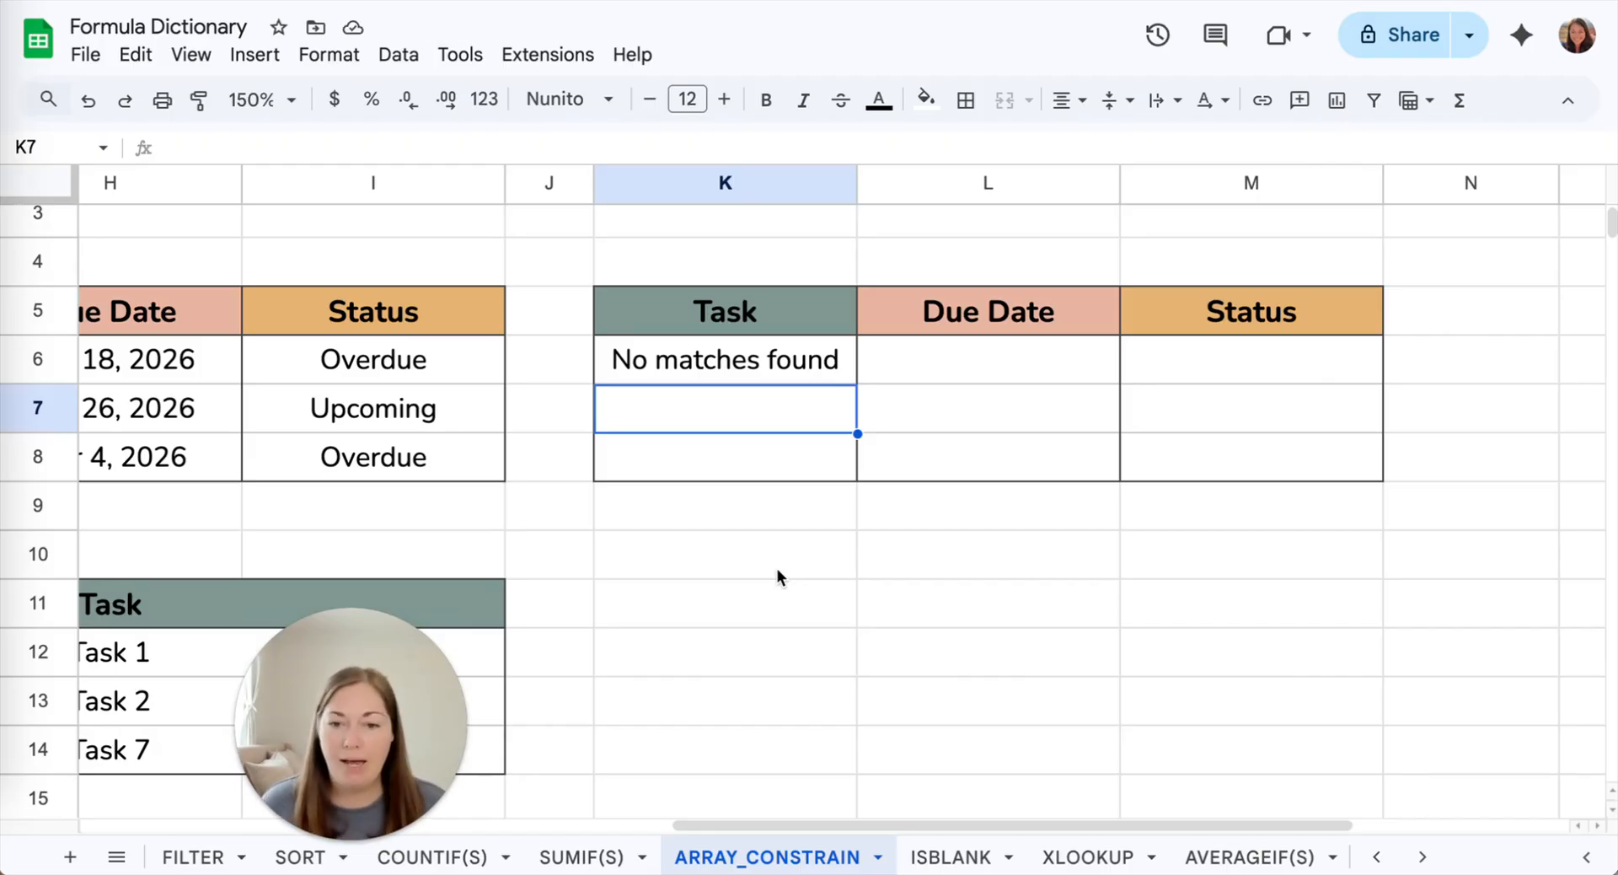
scroll(564, 522, "left", 15)
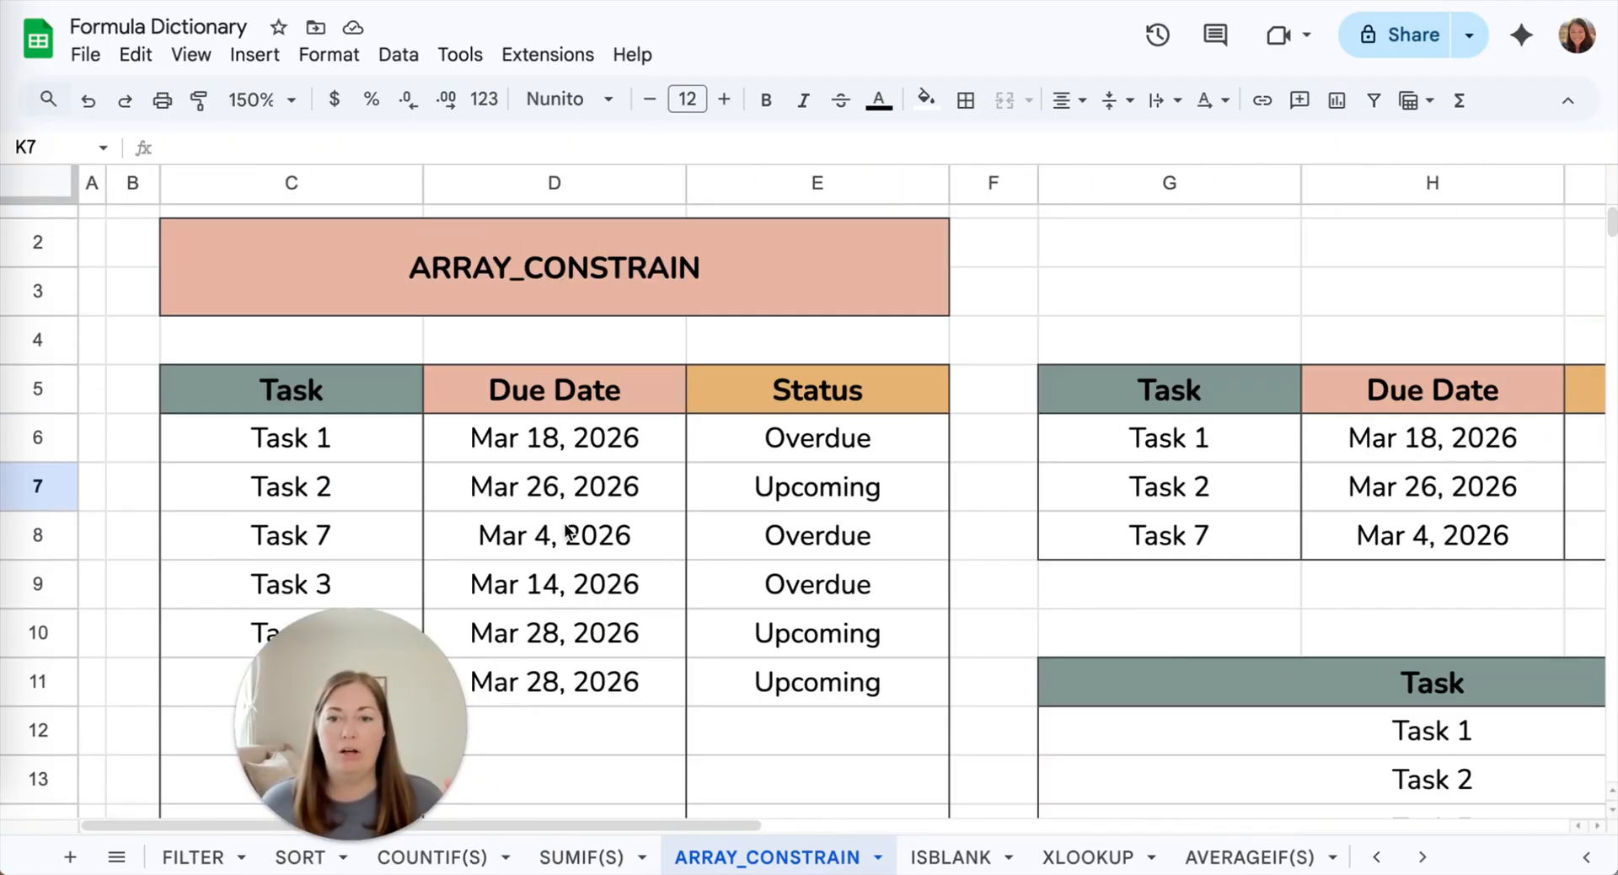